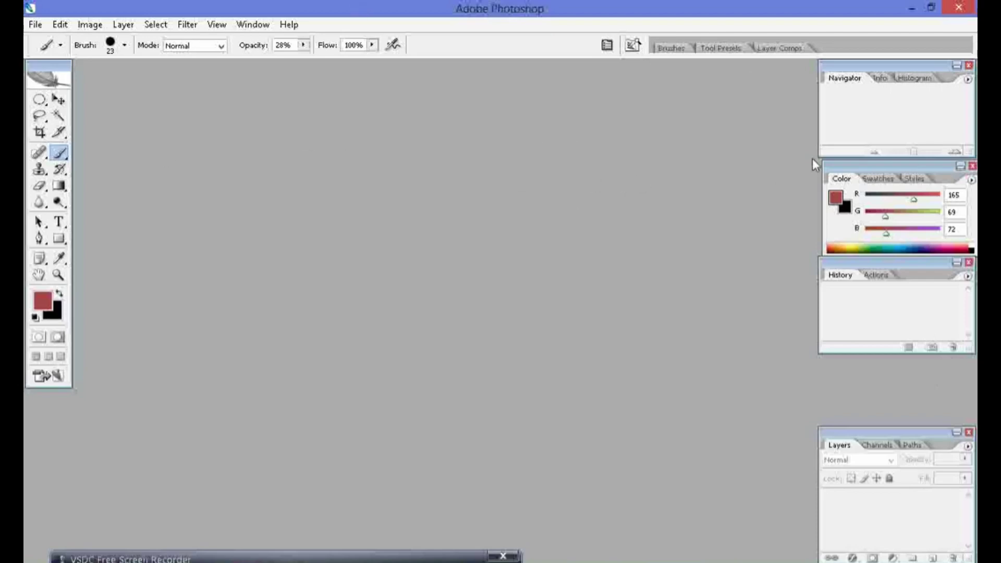
- Open Donald Duck.jpg from the 2020-11-15 folder
left_click(36, 24)
left_click(60, 55)
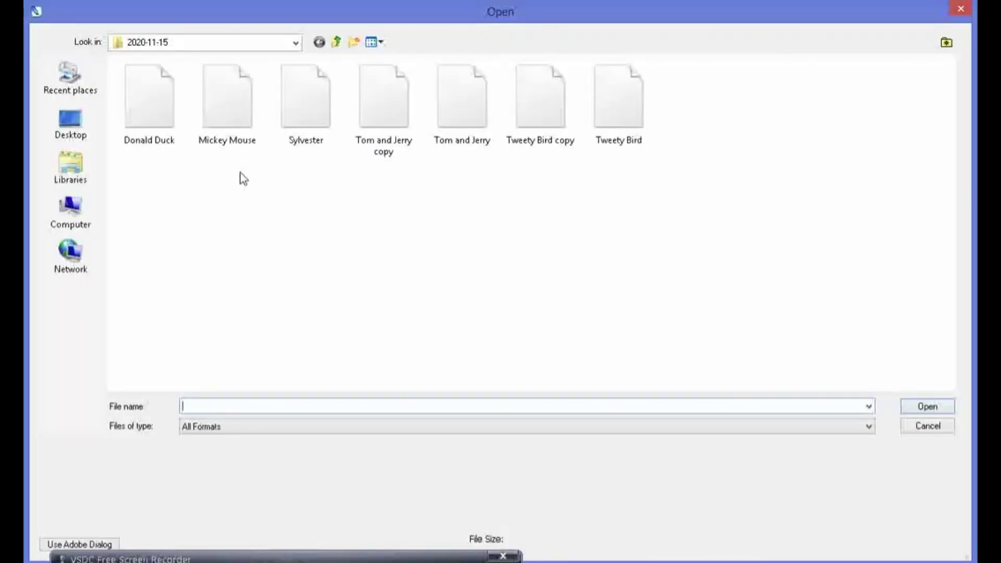
left_click(182, 141)
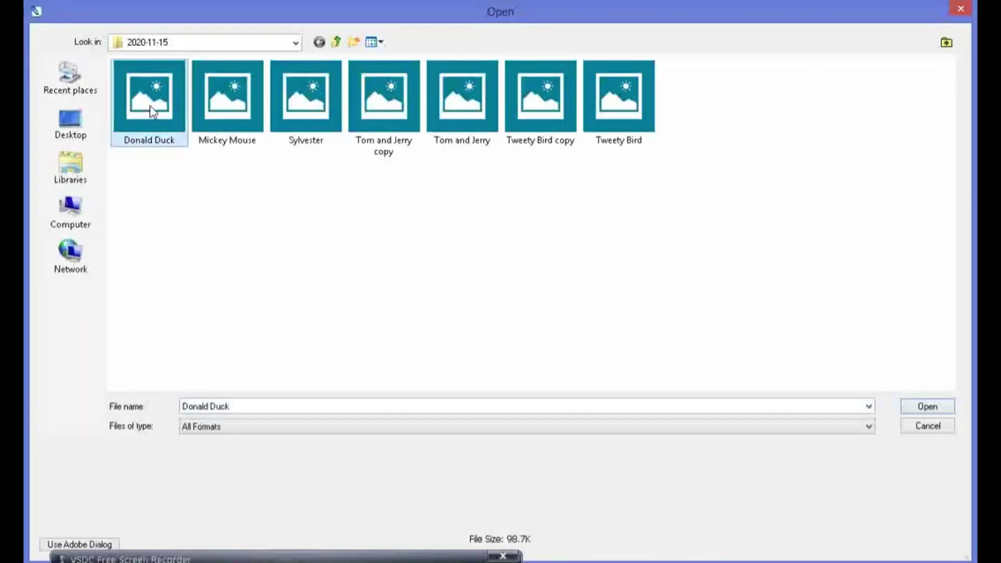
left_click(922, 412)
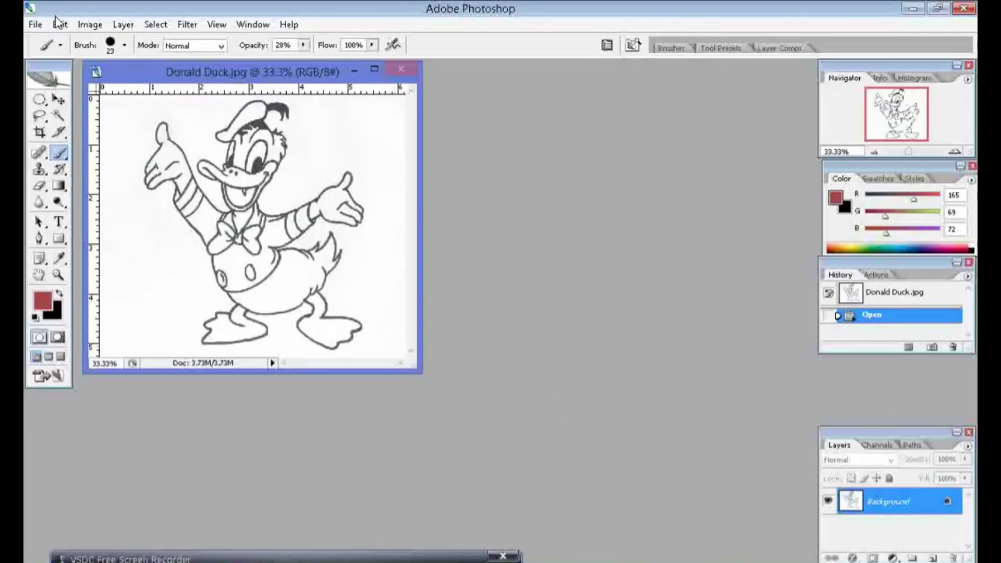
- Desaturate the drawing with a Hue/Saturation adjustment at Saturation -100
left_click(86, 27)
mouse_move(114, 61)
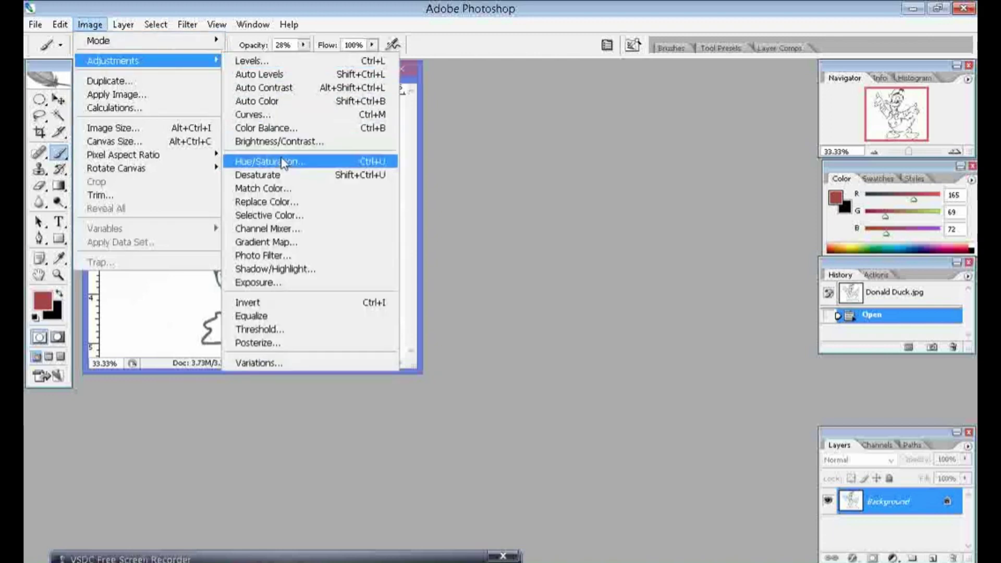
left_click(261, 161)
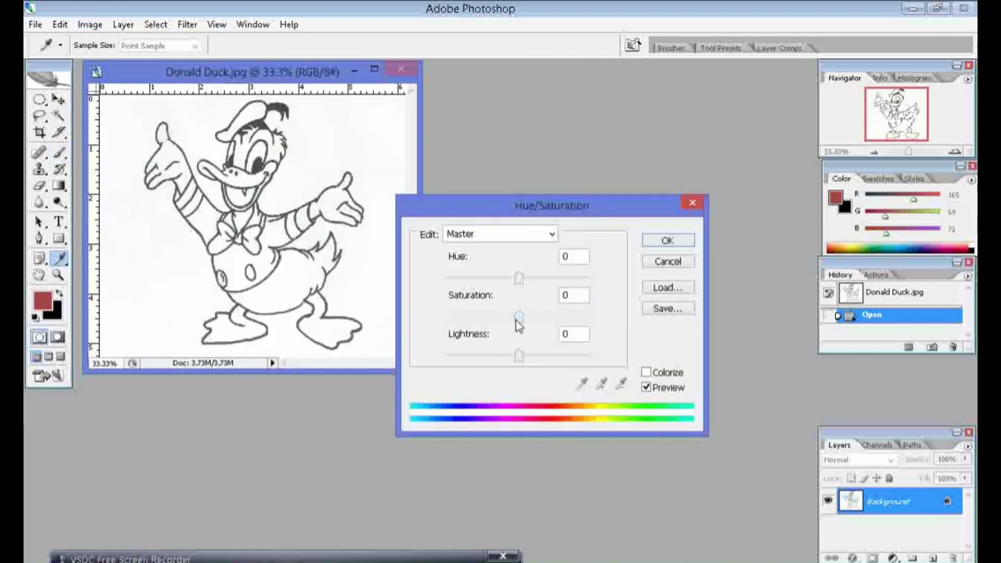
left_click_drag(516, 319, 442, 329)
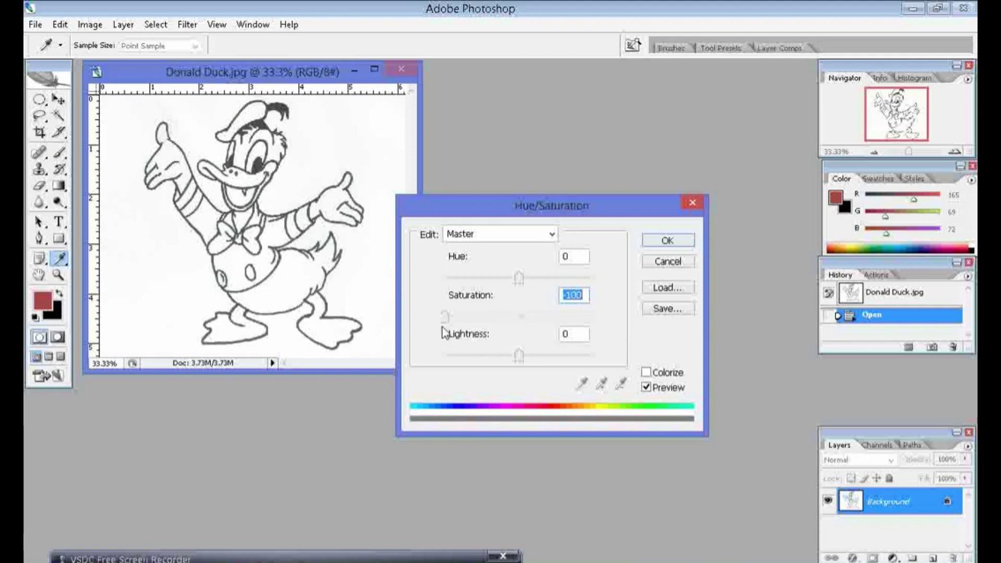
left_click(667, 239)
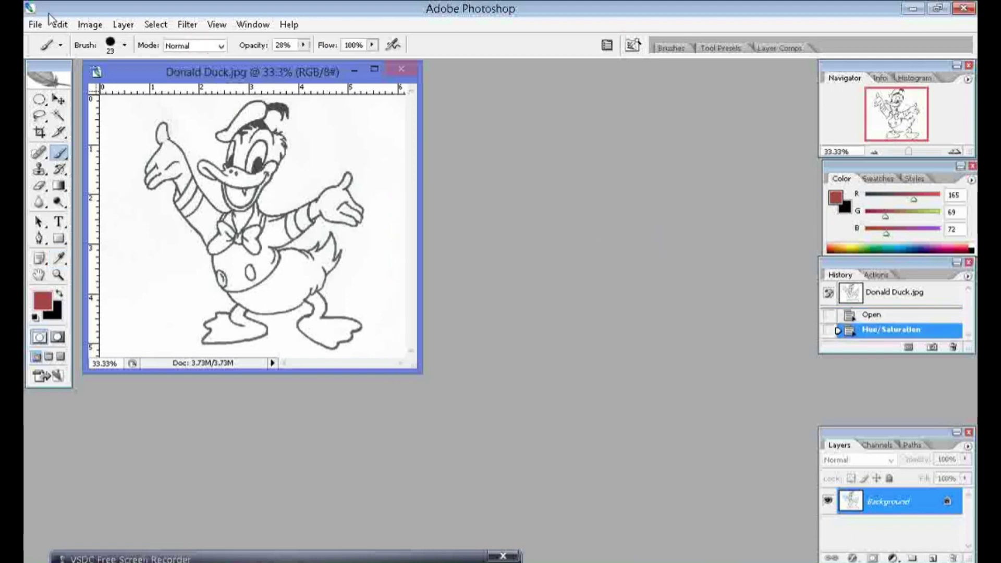
left_click(89, 24)
mouse_move(114, 61)
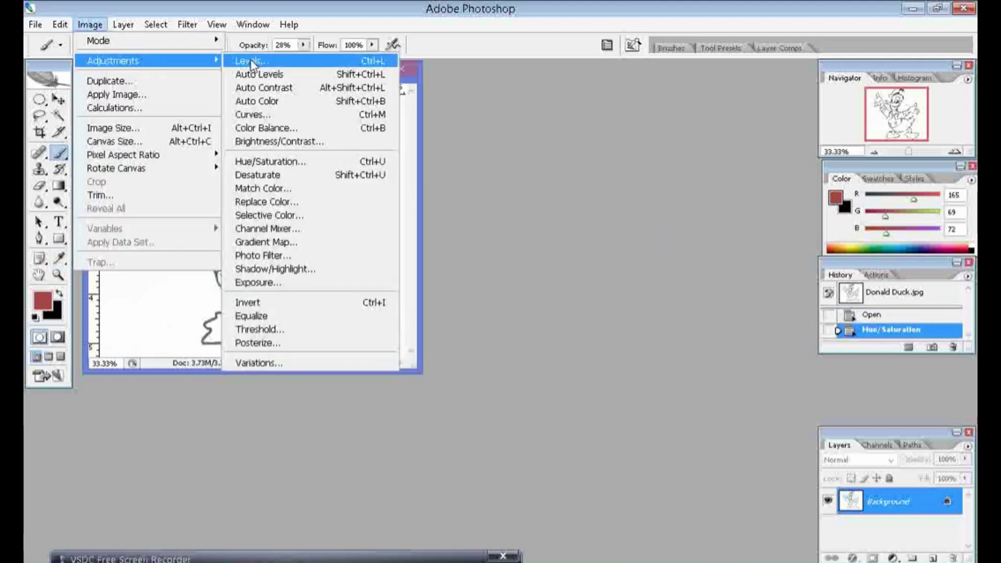
- Apply Levels with input values 128 / 9.99 / 189 for crisp black lines on white
left_click(251, 61)
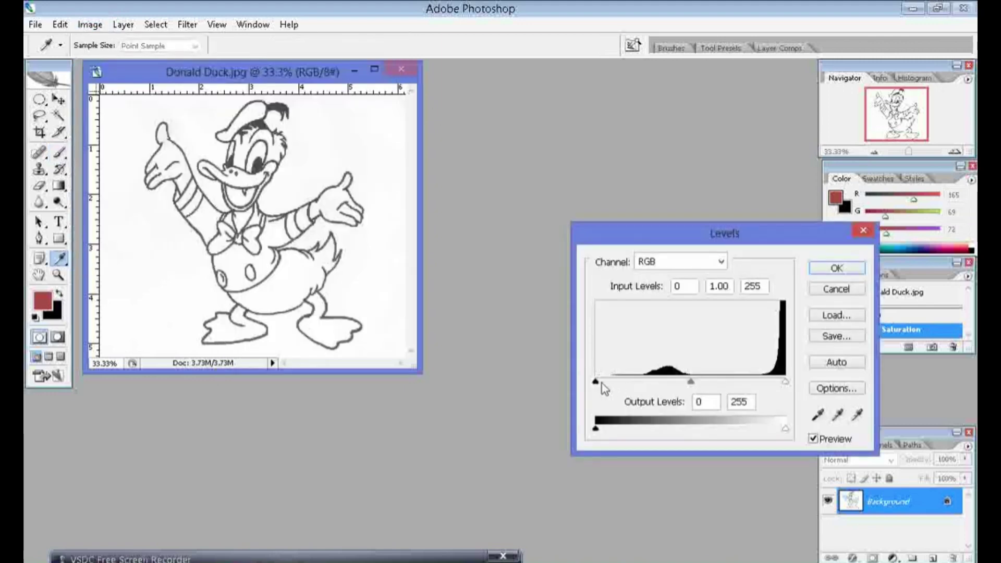
left_click_drag(595, 381, 684, 382)
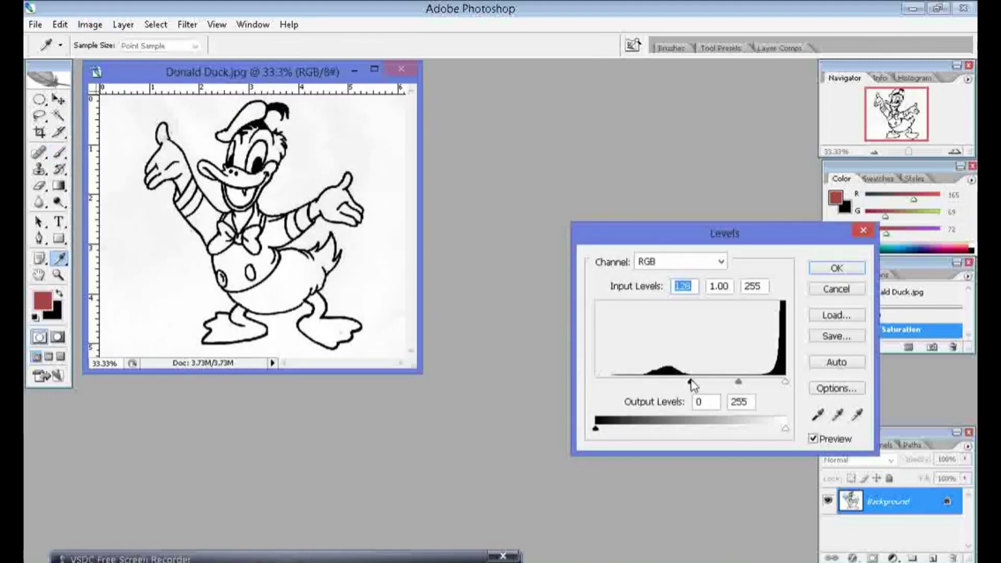
key("Tab")
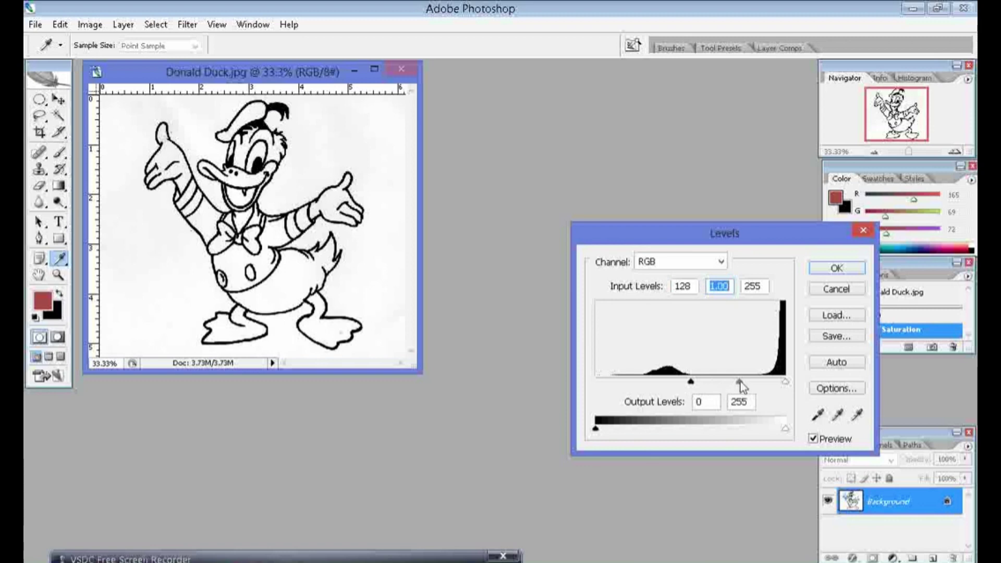
left_click_drag(739, 381, 691, 382)
left_click_drag(787, 382, 744, 382)
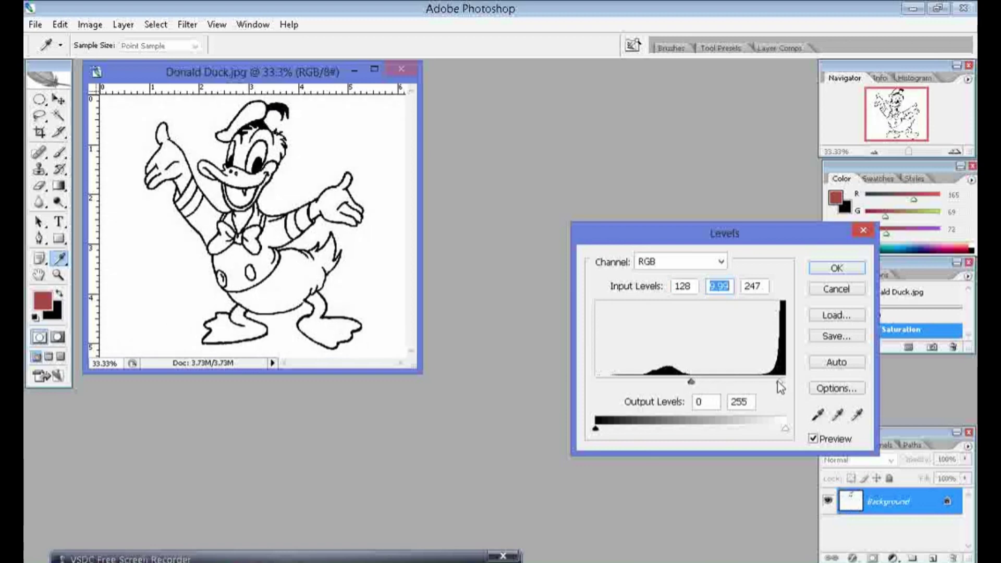
left_click(833, 268)
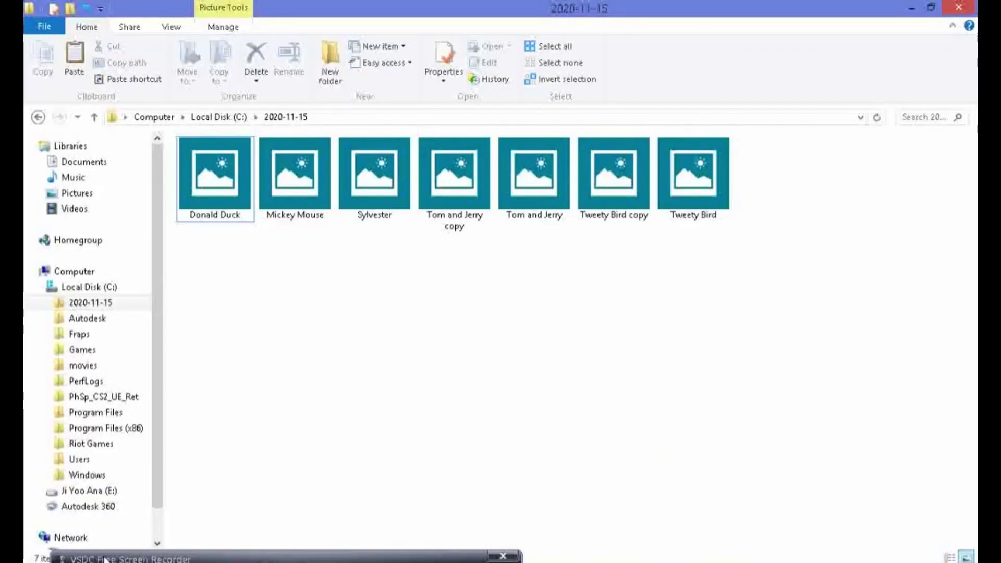
left_click(105, 559)
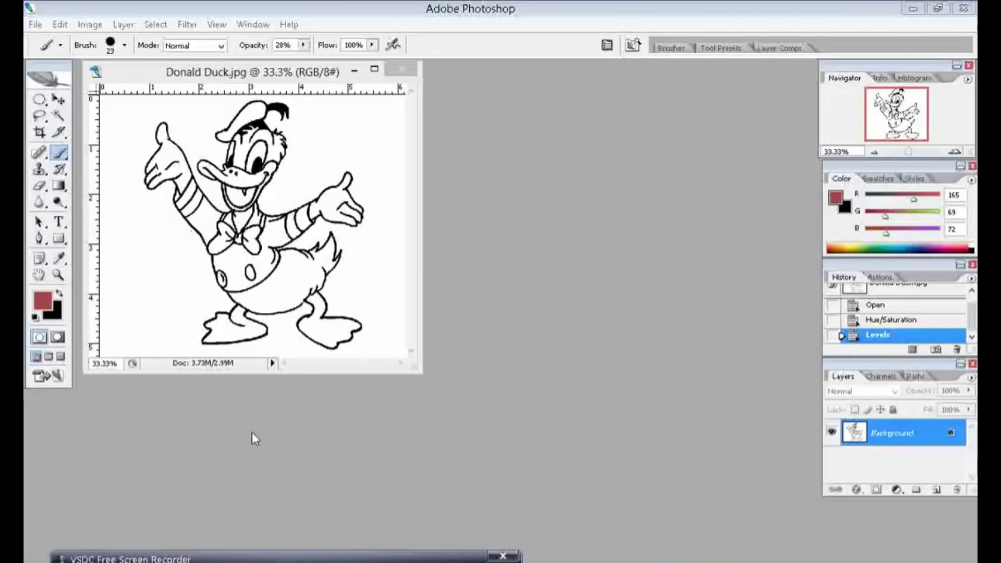
- Copy the whole drawing and paste it into a new Alpha 1 channel
left_click(251, 433)
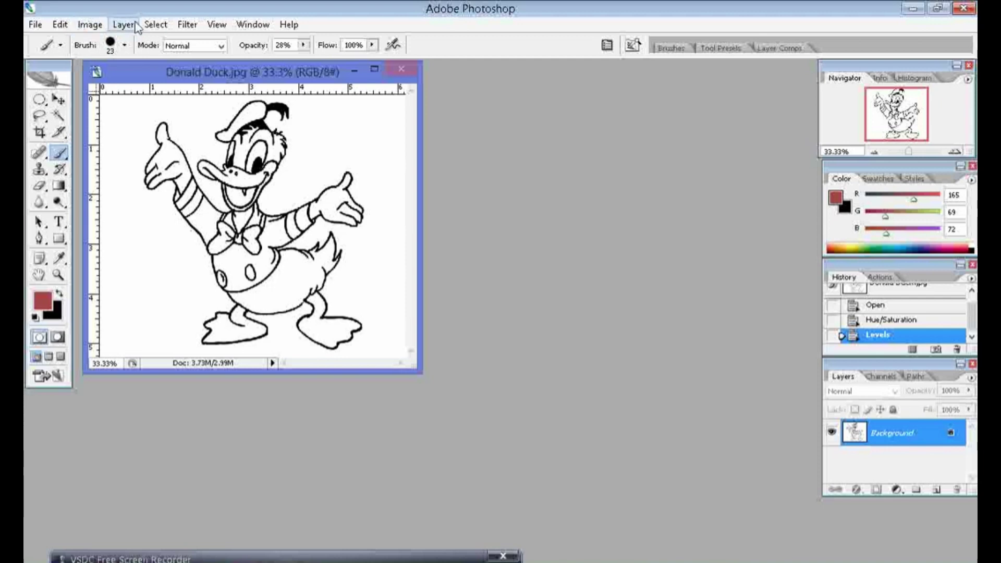
left_click(155, 25)
left_click(156, 42)
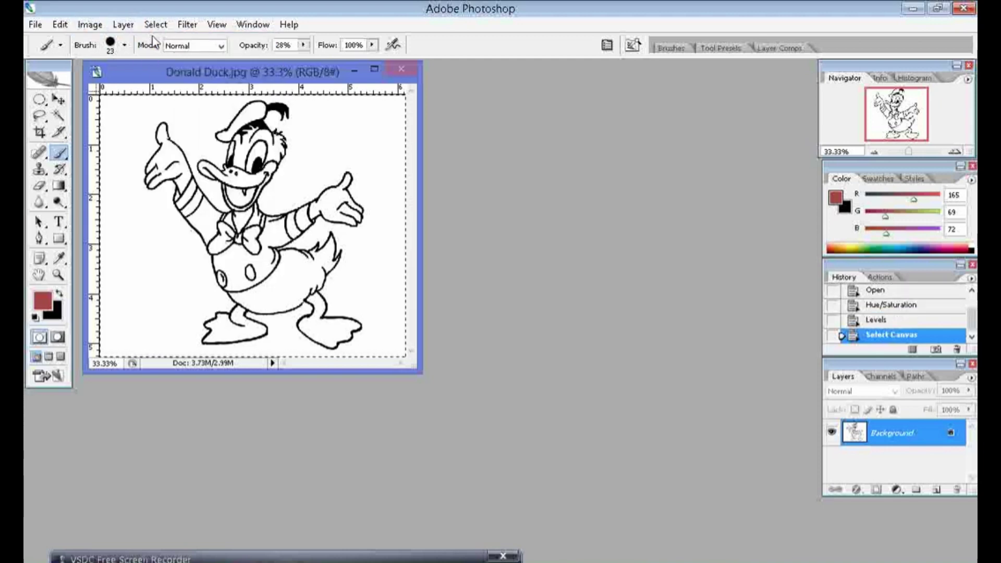
left_click(60, 24)
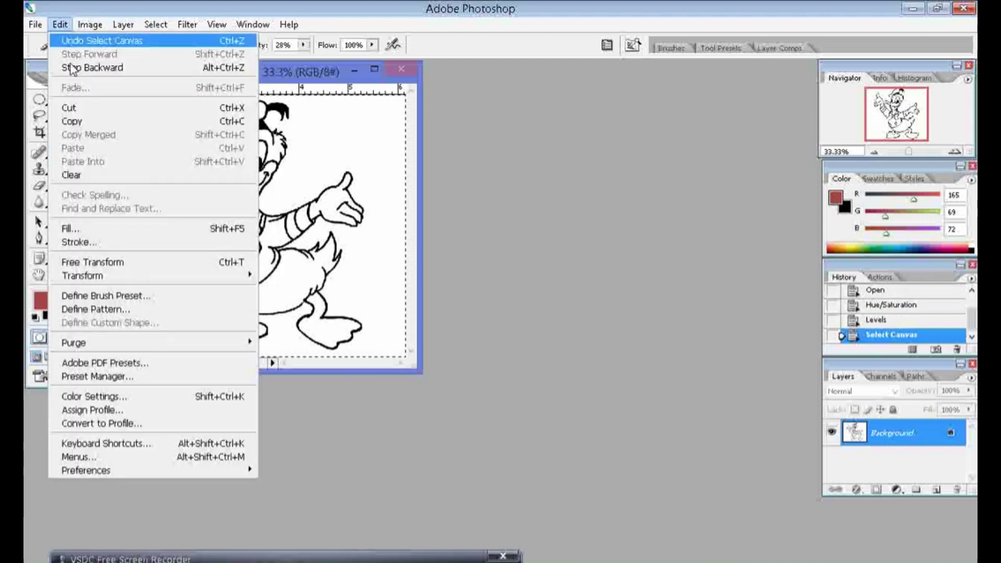
left_click(69, 123)
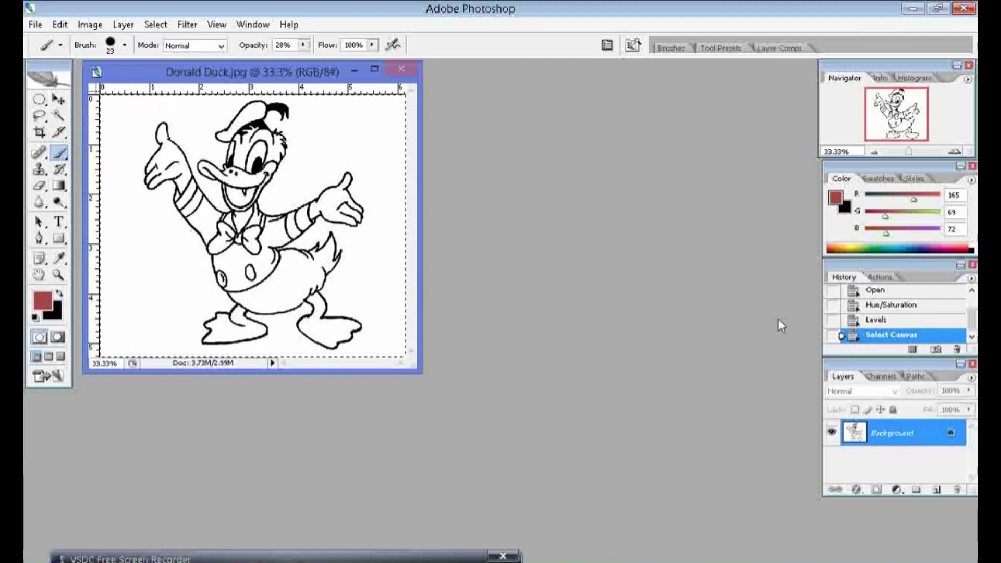
left_click(881, 377)
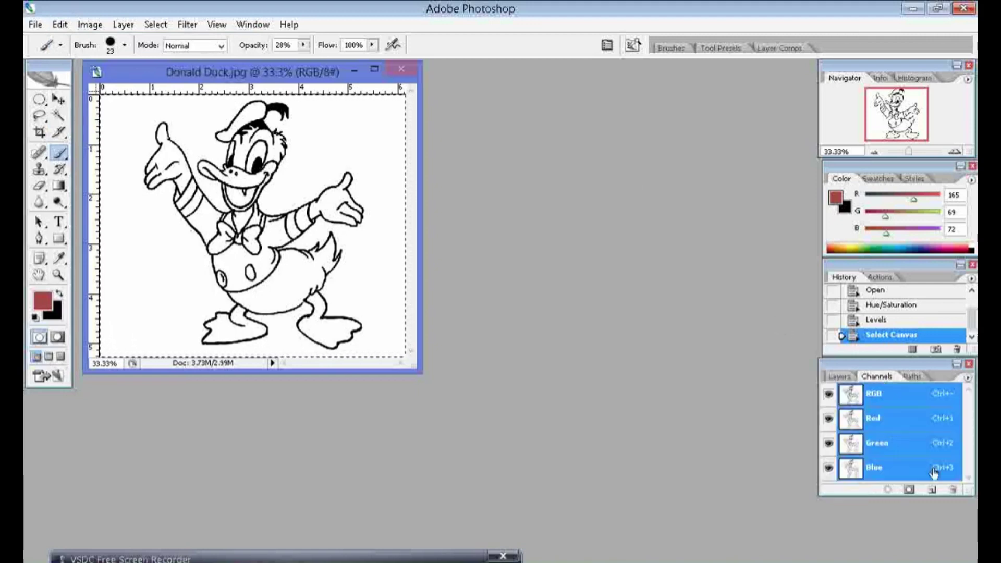
left_click(931, 490)
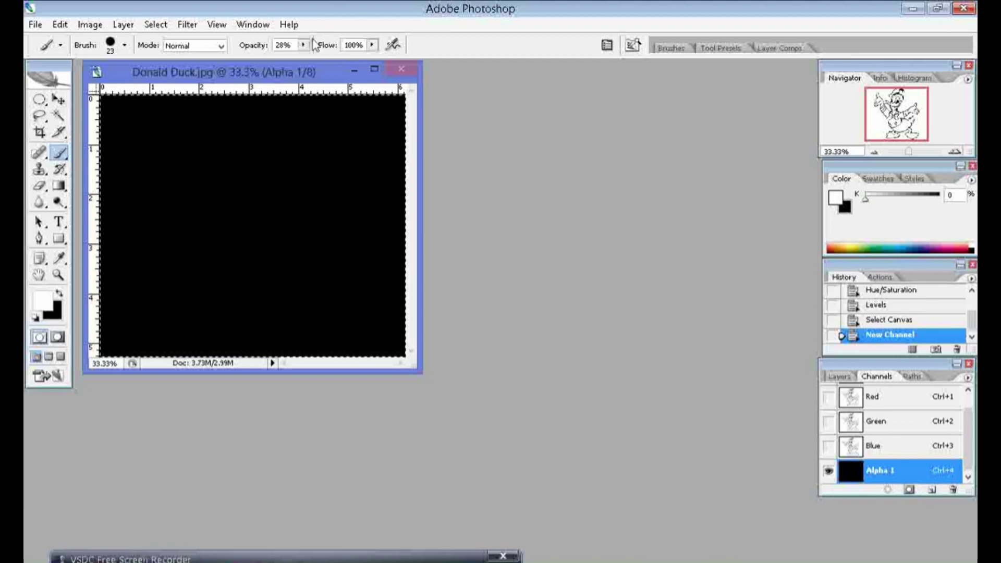
left_click(60, 24)
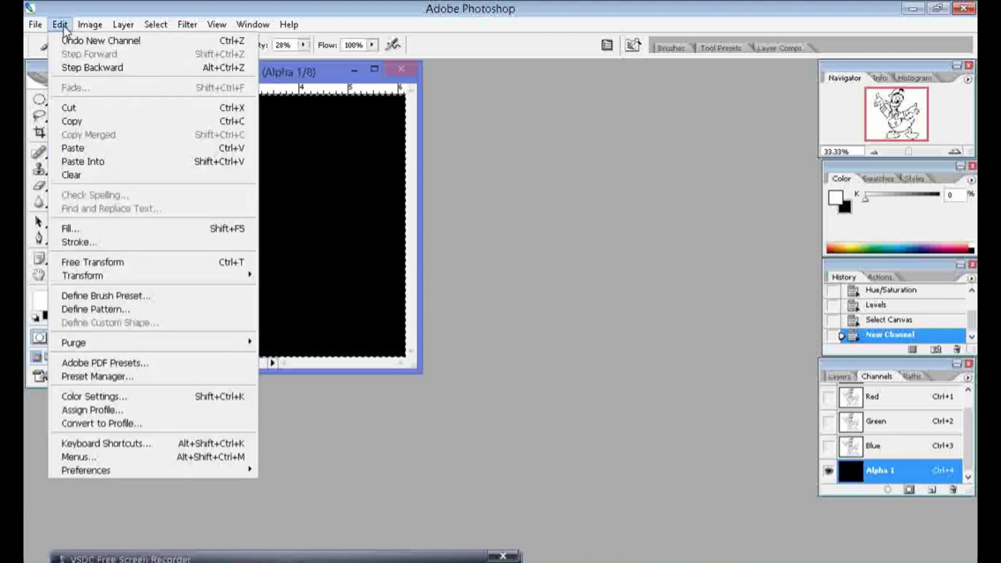
left_click(84, 150)
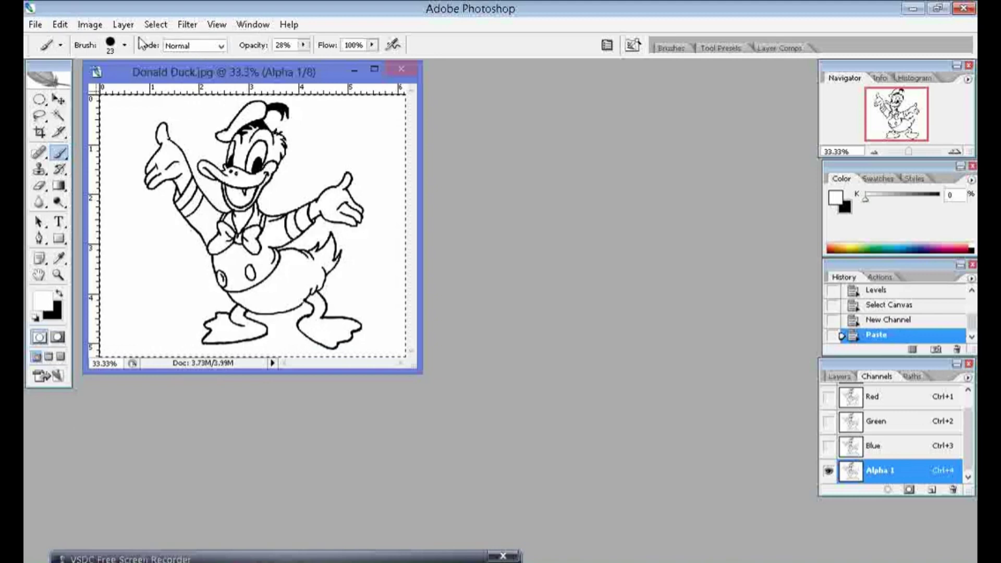
- Deselect, invert Alpha 1 to white lines on black, and return to the RGB channel
left_click(156, 24)
left_click(169, 53)
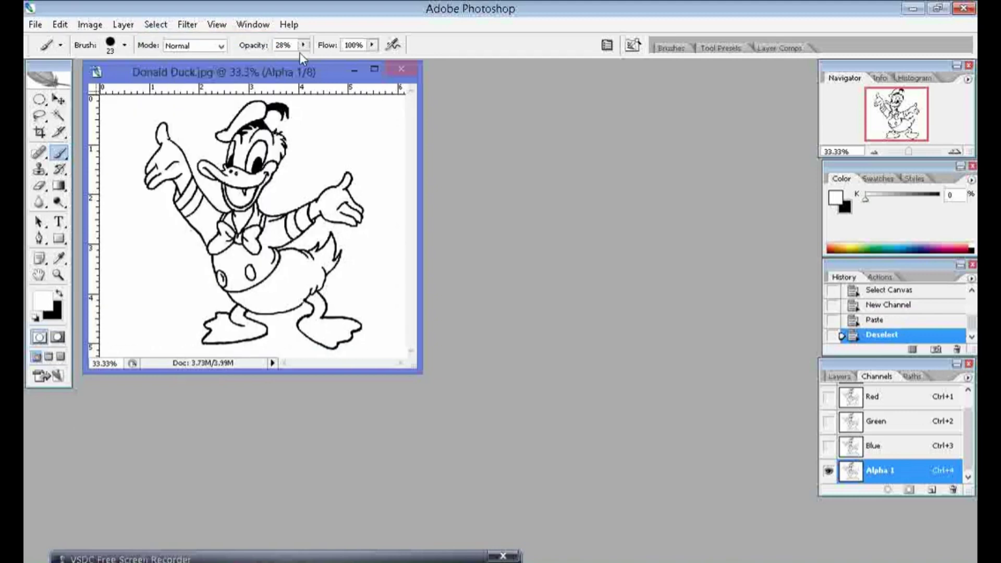
left_click(88, 29)
mouse_move(112, 61)
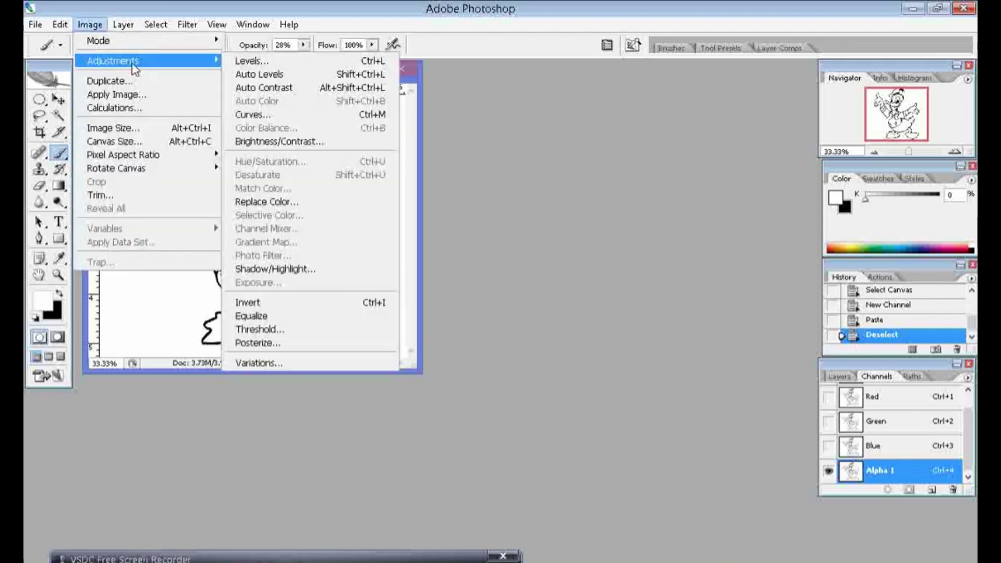
left_click(250, 303)
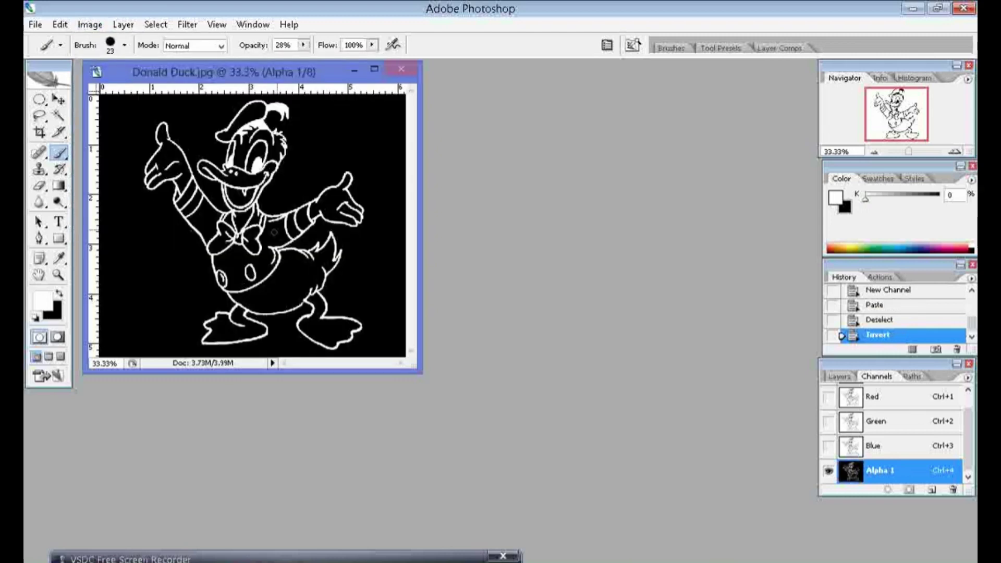
scroll(890, 421, "up", 1)
left_click(894, 406)
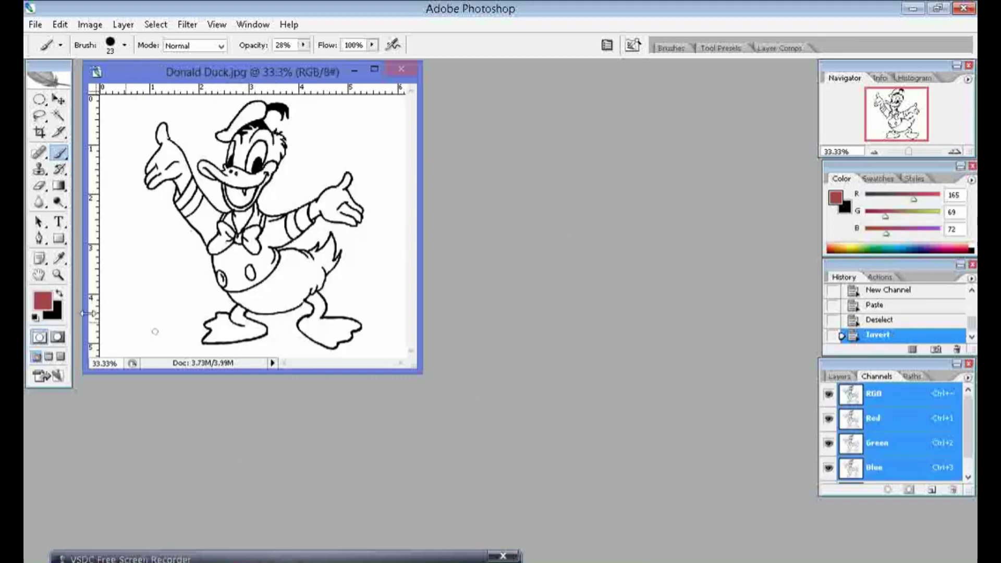
- Set the foreground colour to near-white (253, 252, 252)
left_click(41, 300)
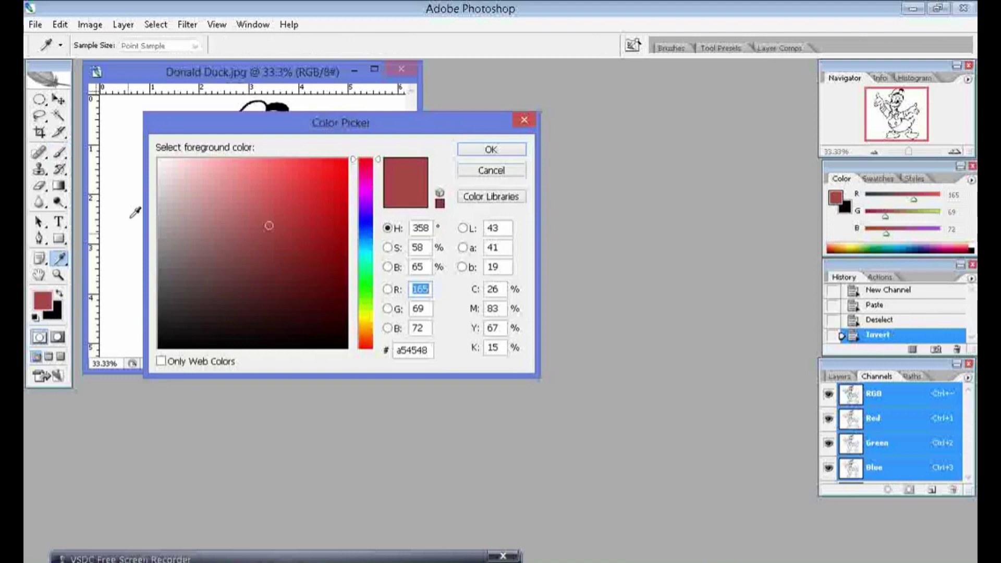
left_click(158, 158)
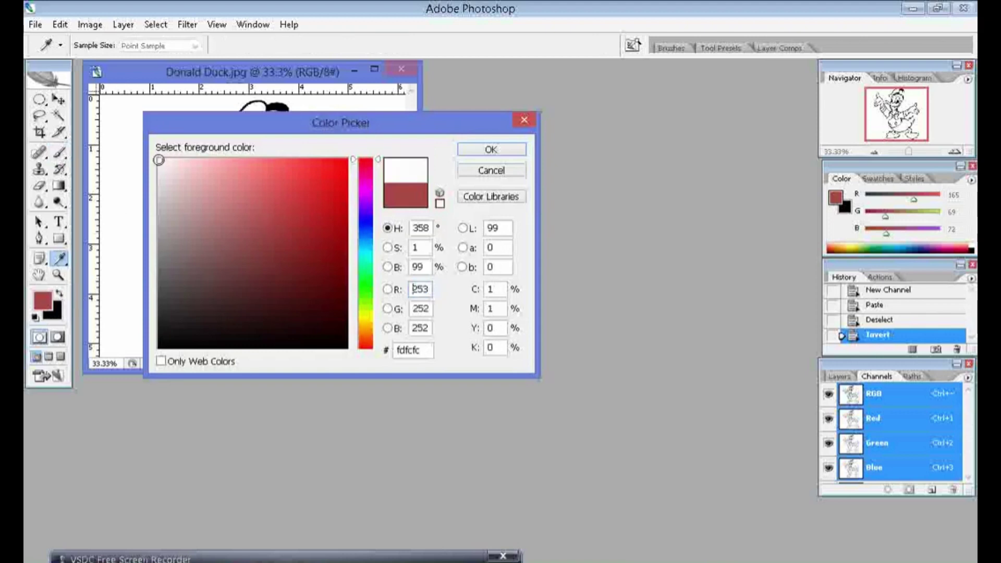
left_click(467, 153)
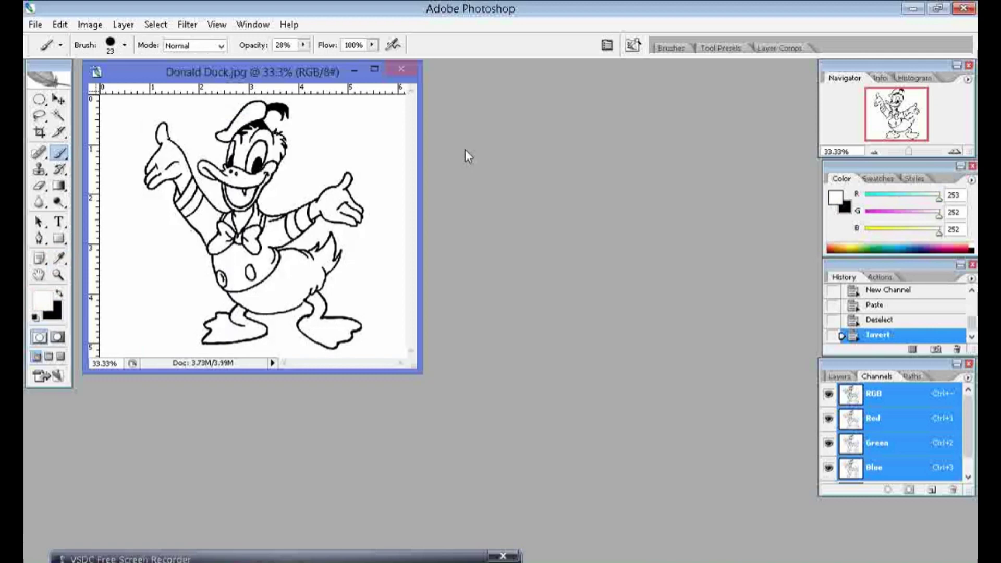
- Fill the whole canvas with the foreground colour and show the Layers panel
left_click(90, 25)
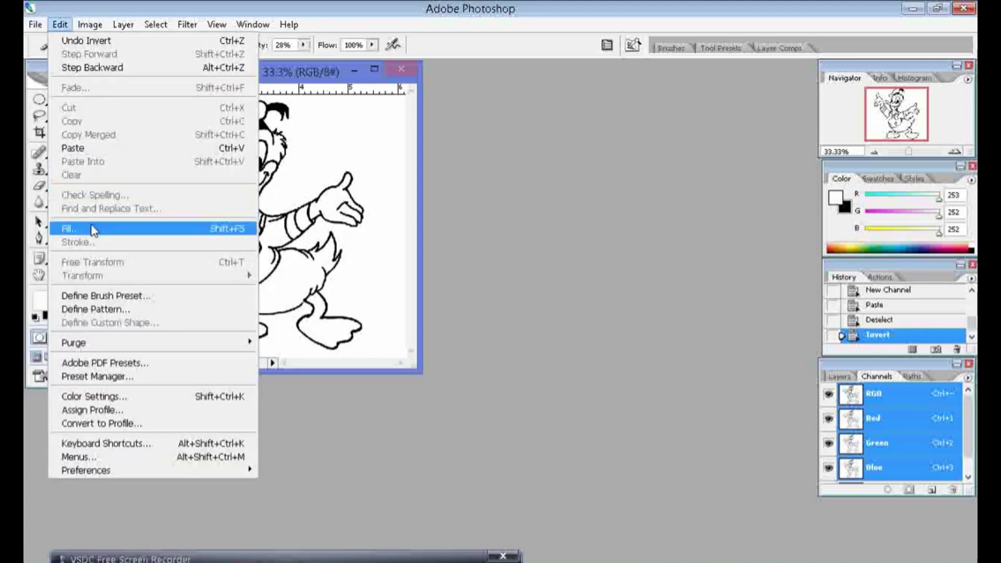
left_click(70, 228)
left_click(530, 216)
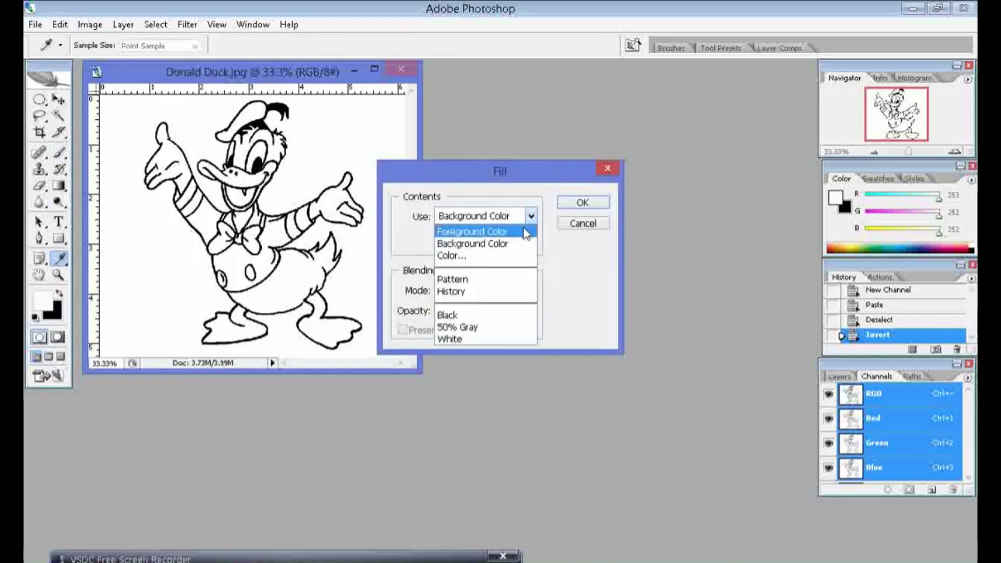
left_click(474, 228)
left_click(582, 203)
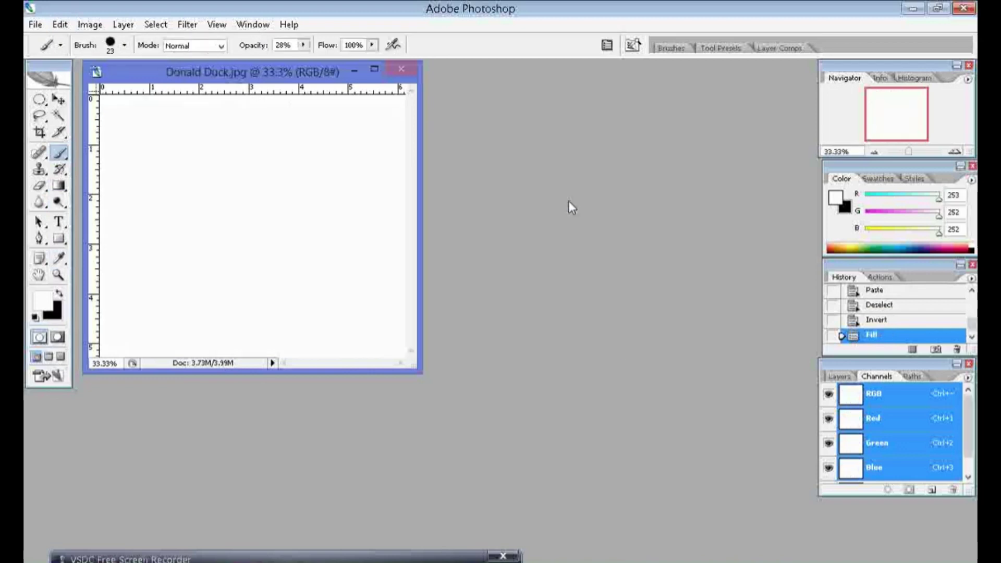
left_click(845, 378)
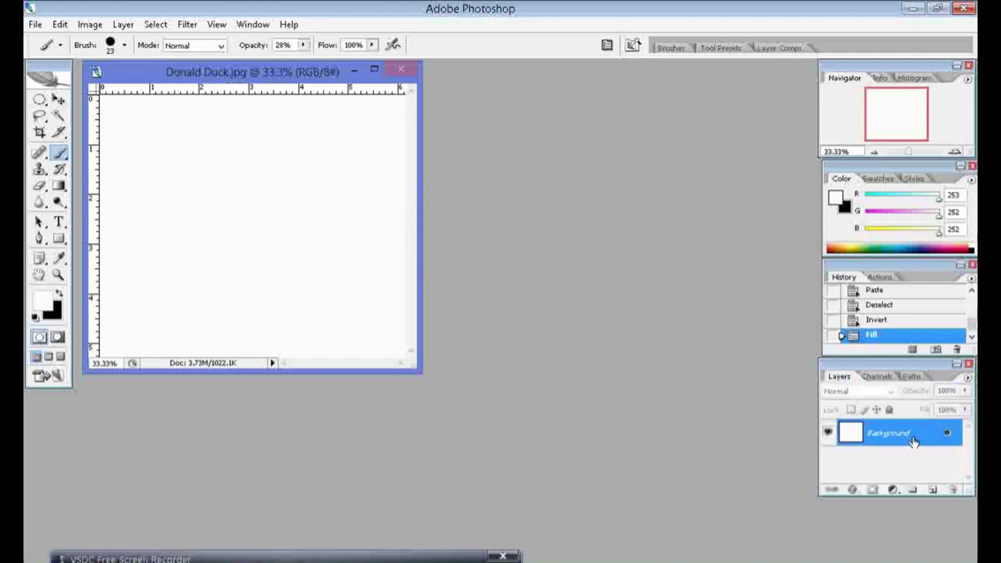
- Add a new Layer 1 and load the Alpha 1 channel as a selection
left_click(931, 491)
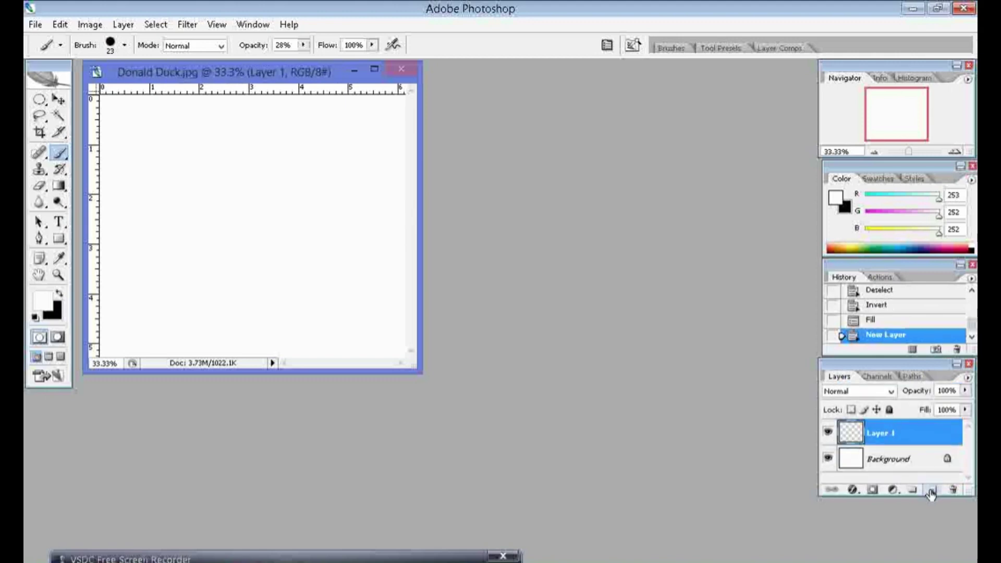
left_click(155, 24)
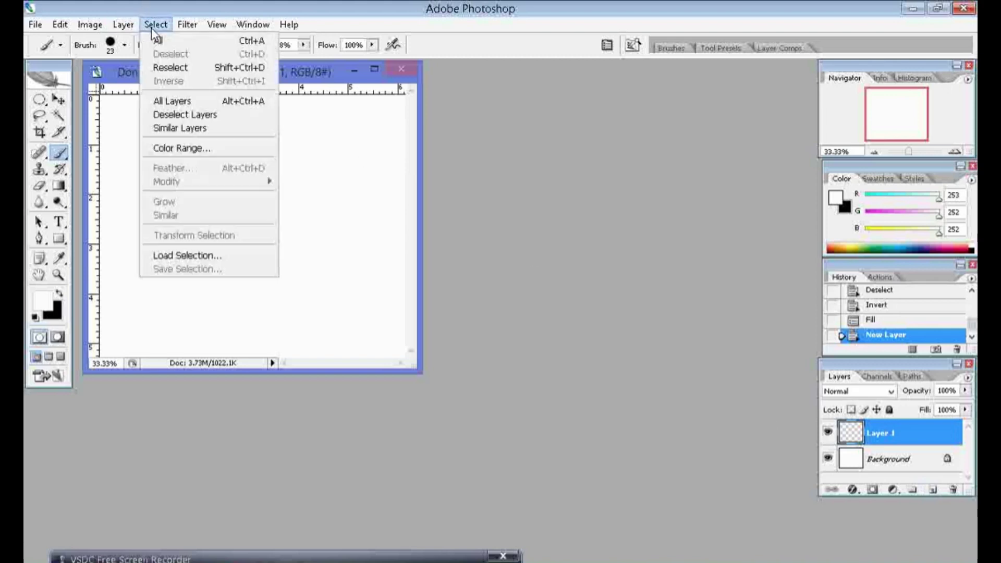
left_click(217, 253)
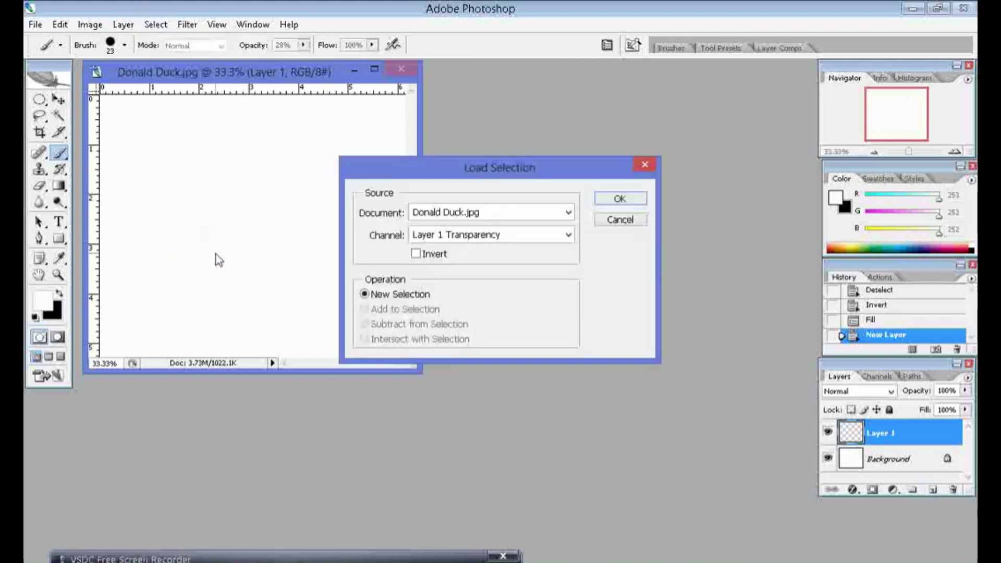
left_click(499, 239)
left_click(497, 274)
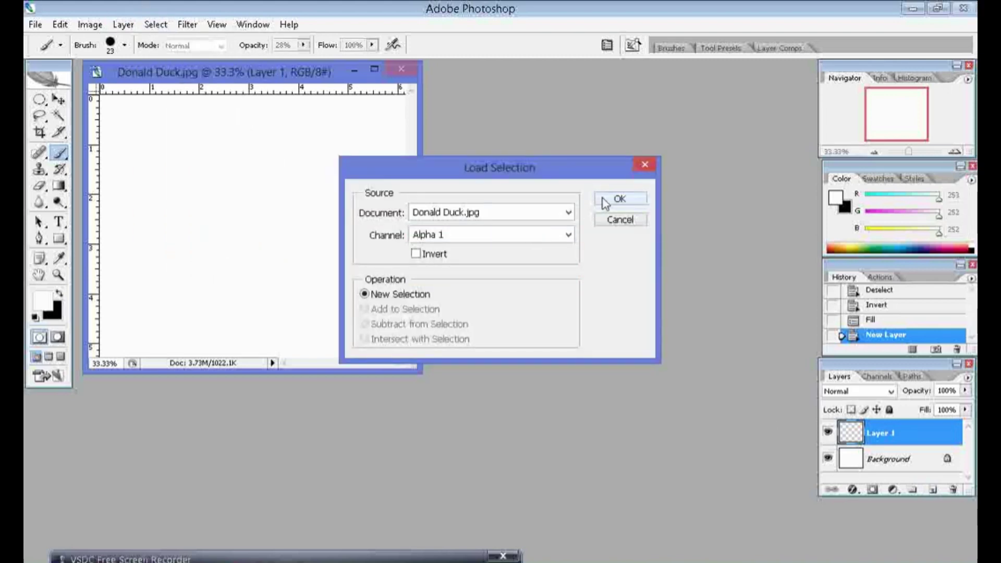
left_click(619, 199)
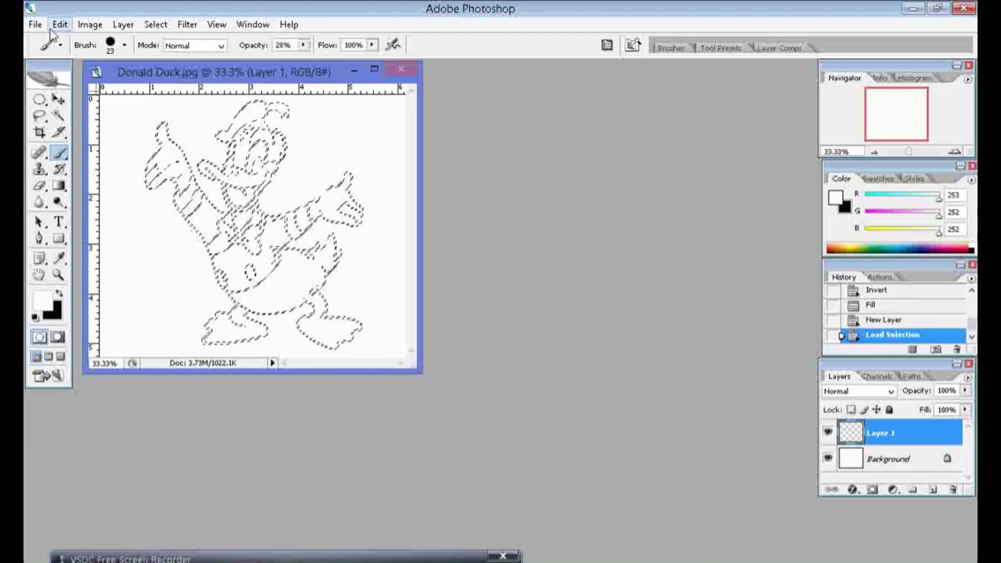
- Fill the outline selection with the black background colour
left_click(89, 25)
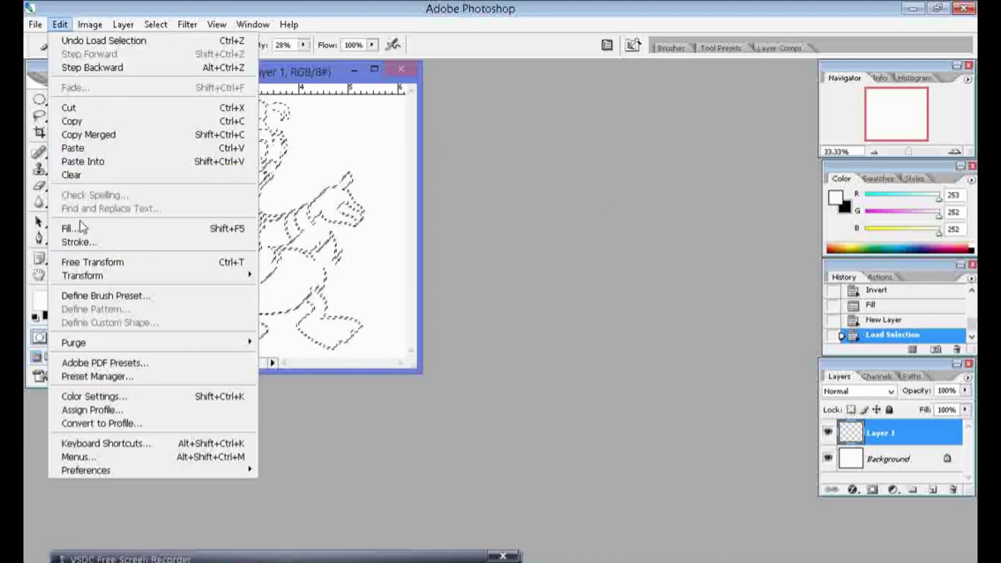
left_click(82, 227)
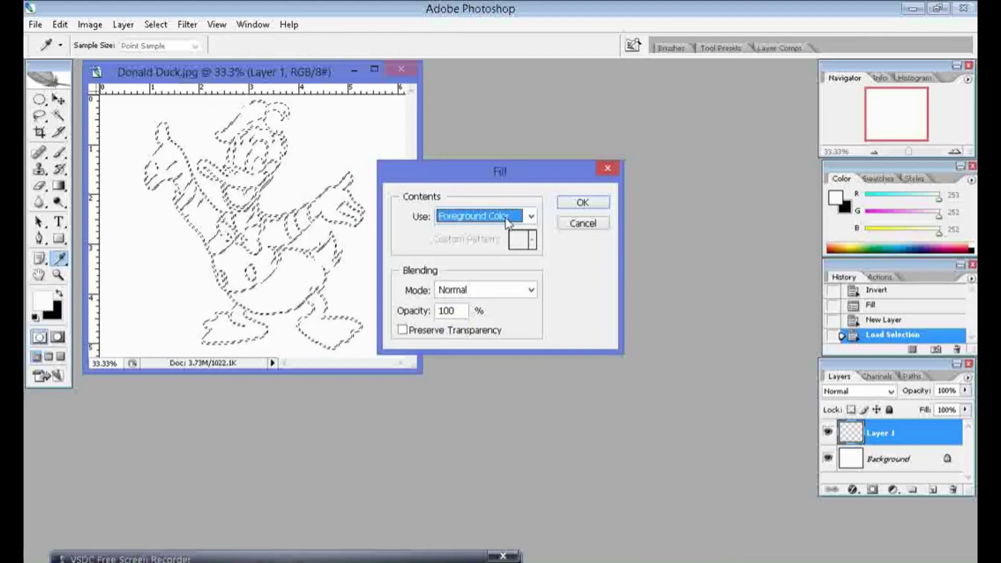
left_click(506, 218)
left_click(504, 242)
left_click(569, 207)
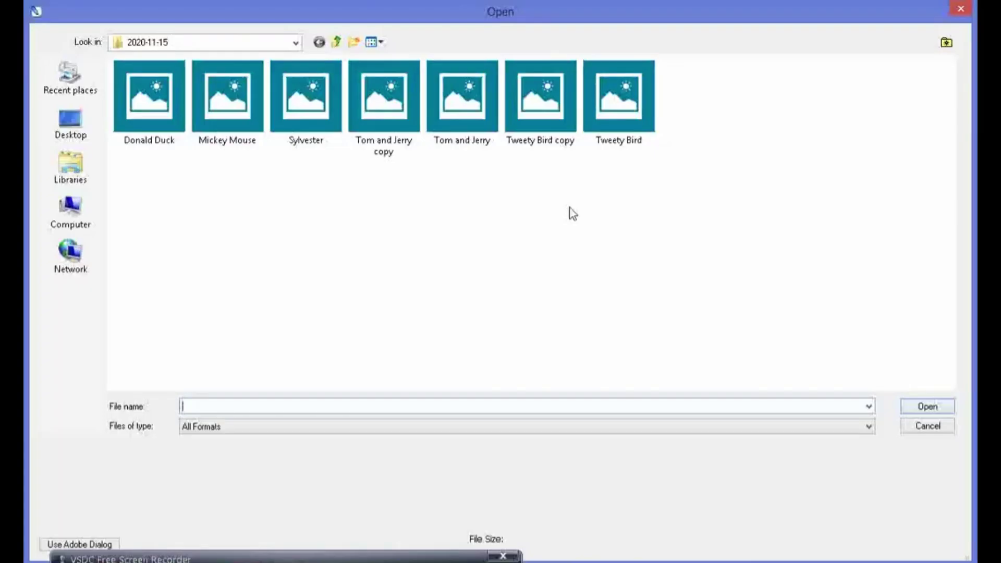
left_click(933, 430)
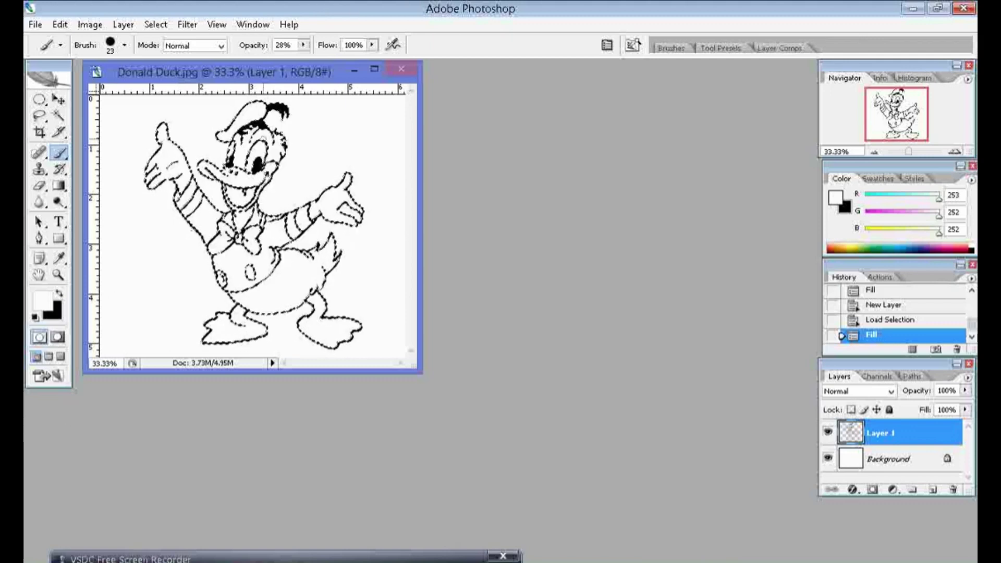
- Deselect and add an empty Layer 2
left_click(158, 24)
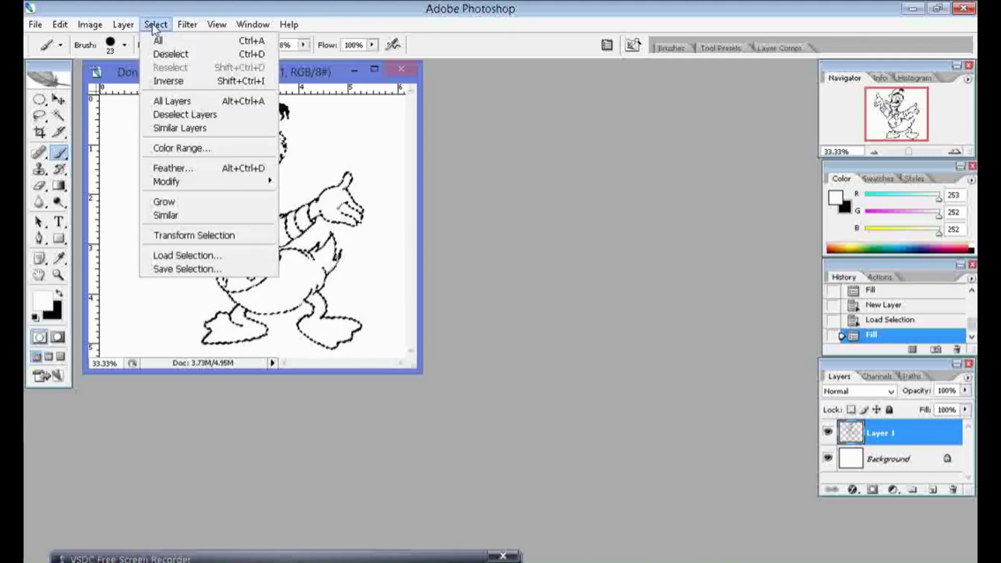
left_click(173, 55)
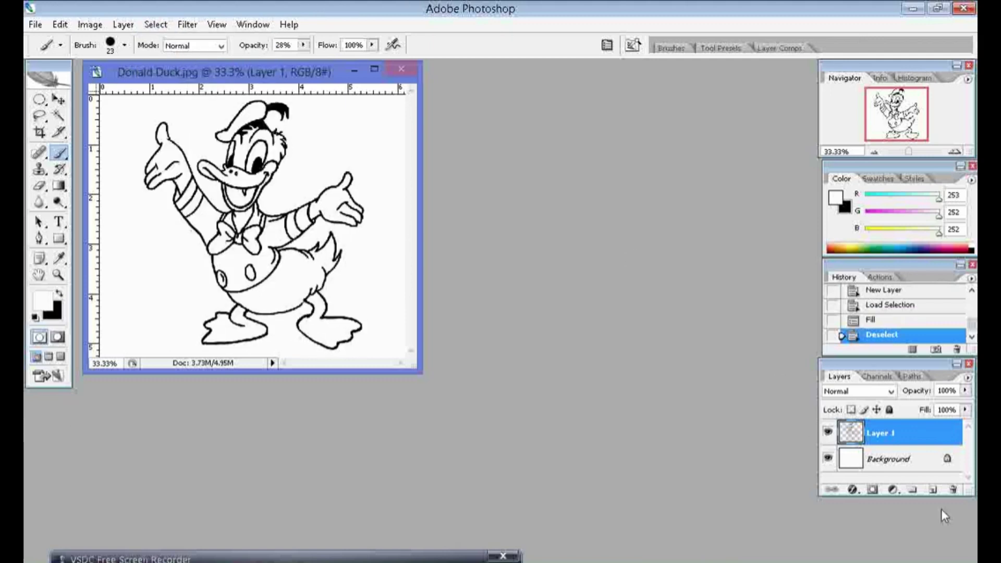
left_click(934, 490)
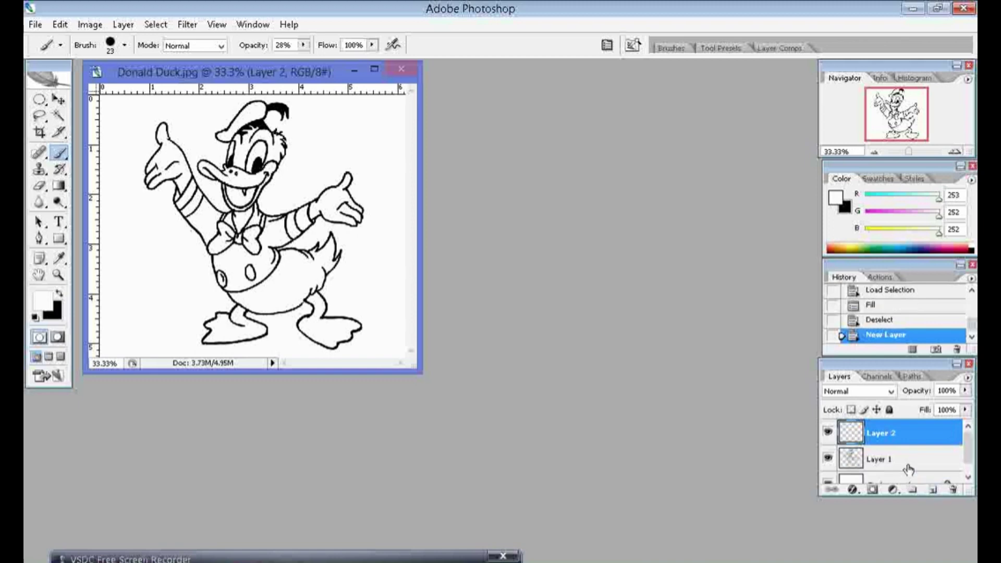
left_click_drag(915, 441, 905, 474)
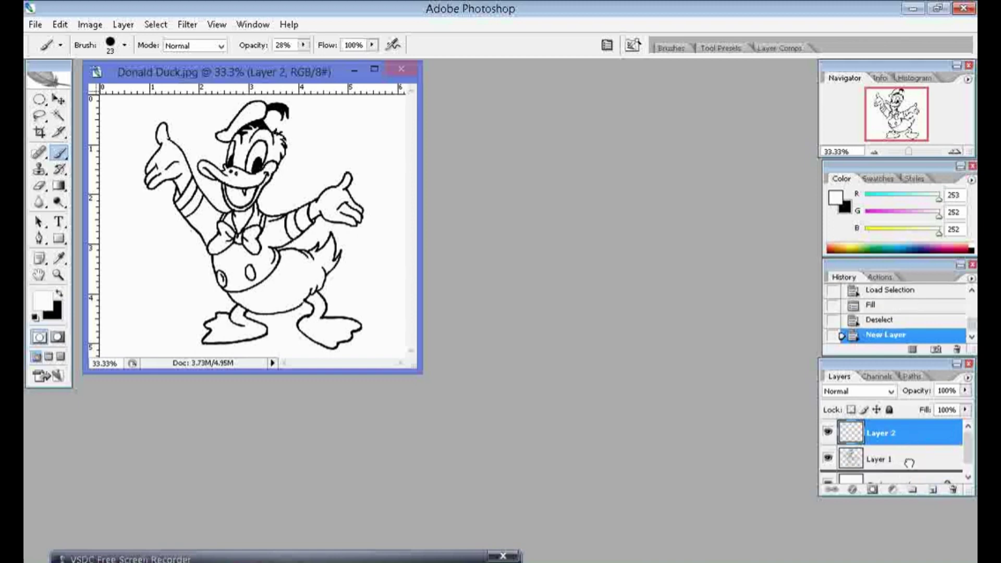
- Move Layer 2 below Layer 1, maximize and zoom the document, then reactivate Layer 1
left_click_drag(912, 438, 910, 468)
left_click(58, 274)
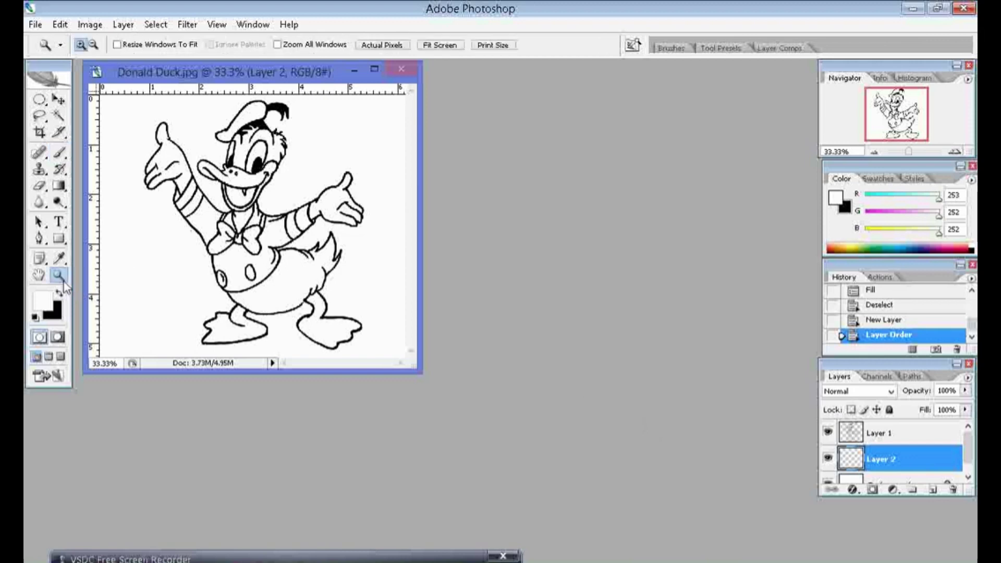
left_click_drag(103, 129, 330, 328)
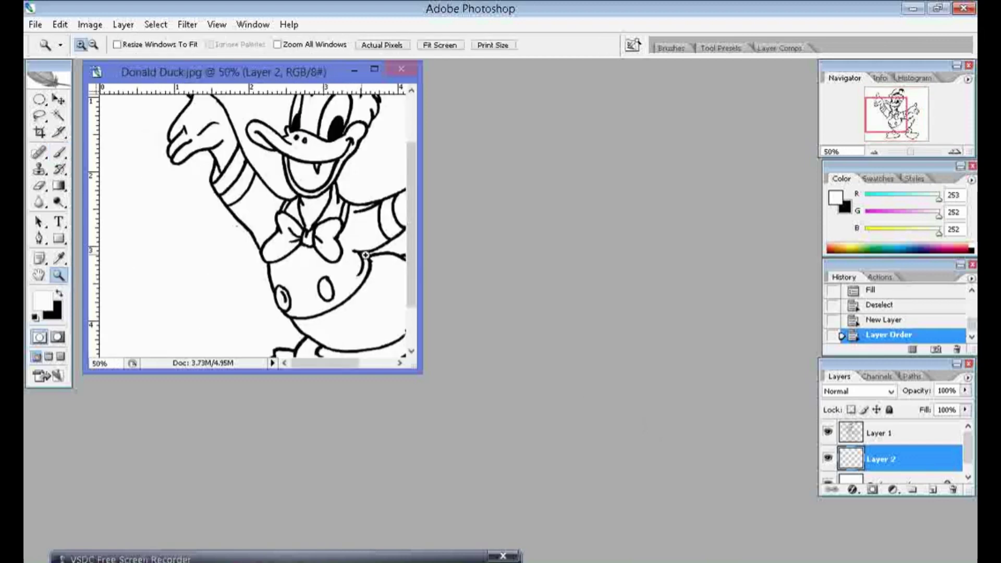
left_click(373, 69)
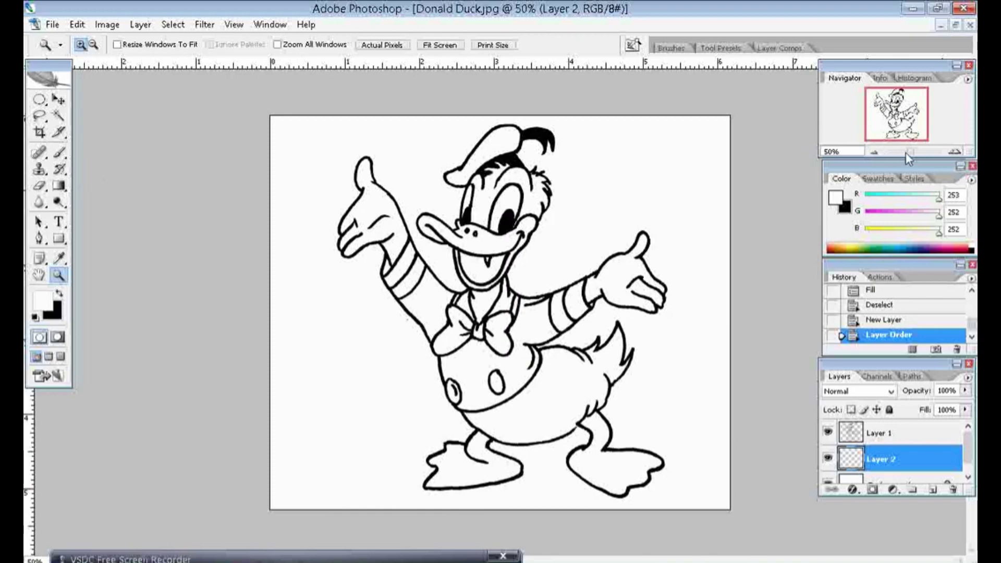
left_click_drag(908, 153, 911, 151)
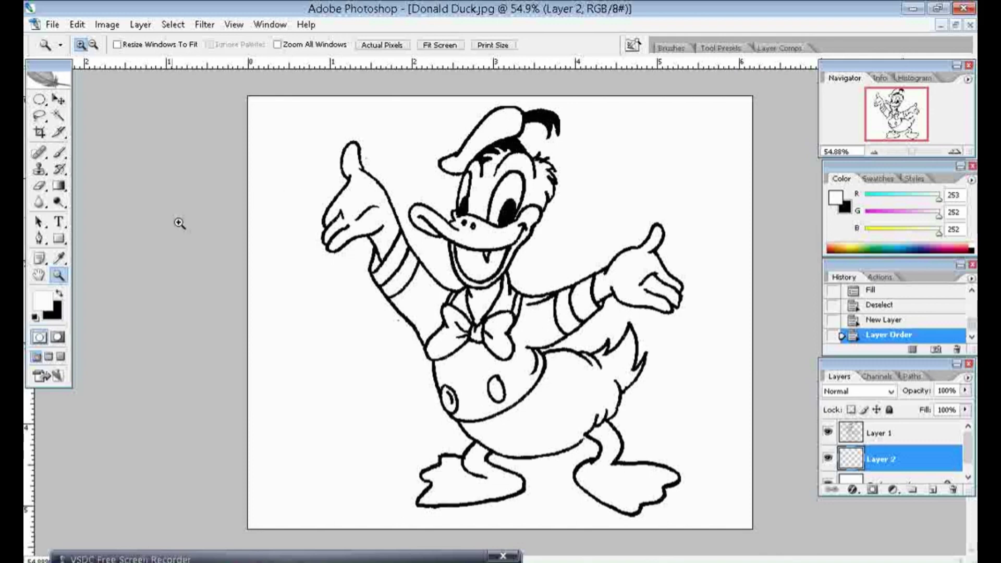
left_click(875, 430)
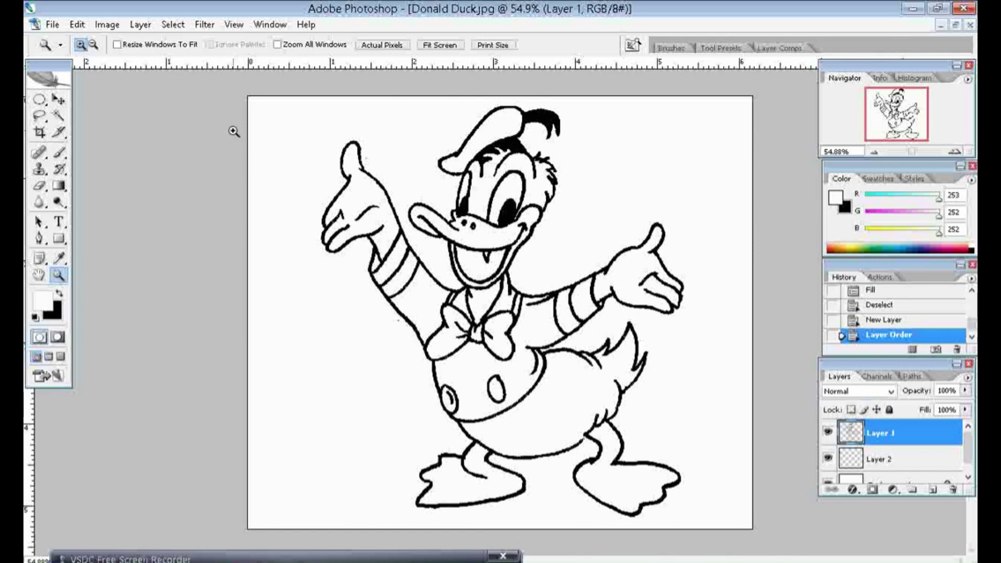
left_click(59, 116)
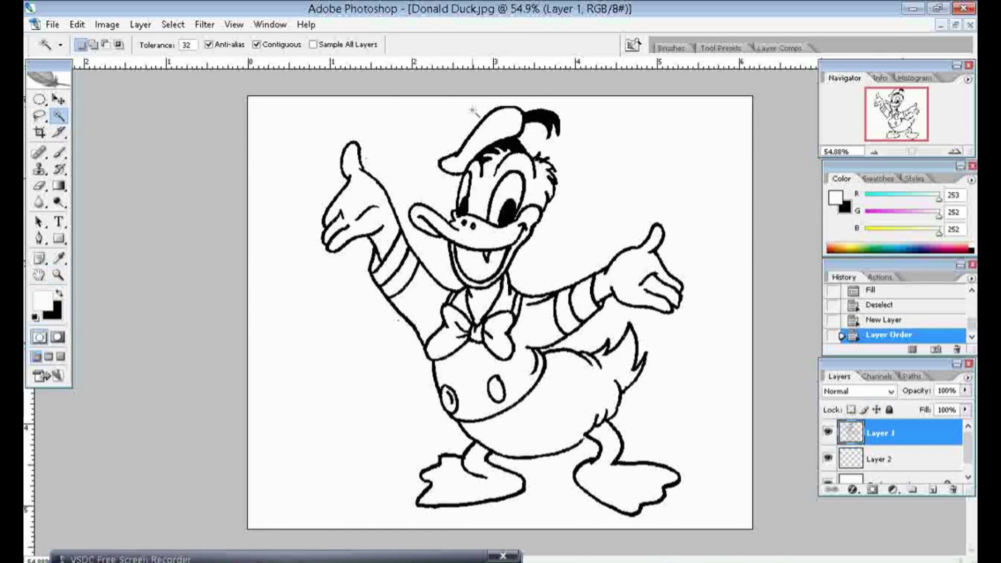
- Magic Wand-select the cap, sleeve and arm stripes, and the area near the bow tie
left_click(499, 129)
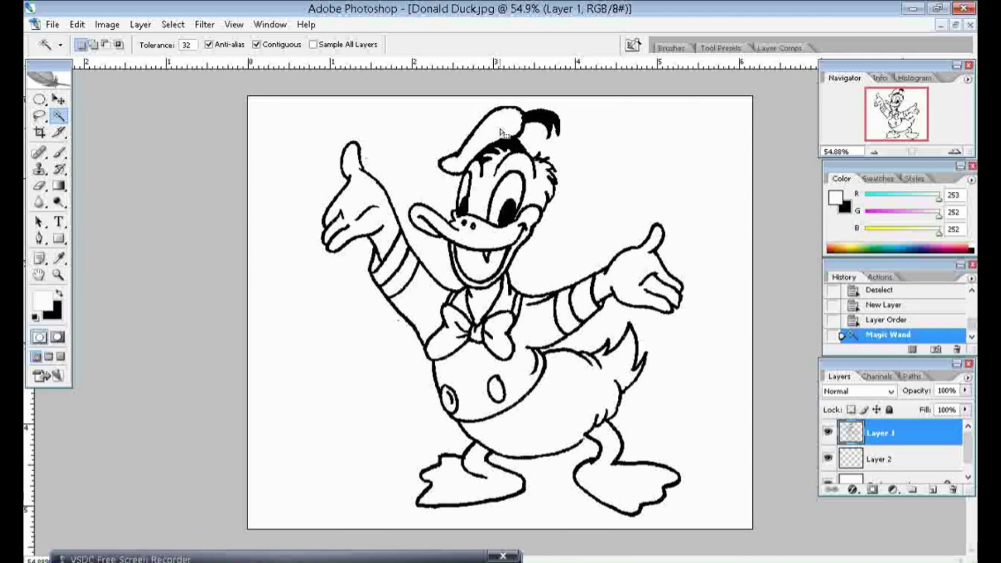
left_click(388, 267, "shift")
left_click(408, 289, "shift")
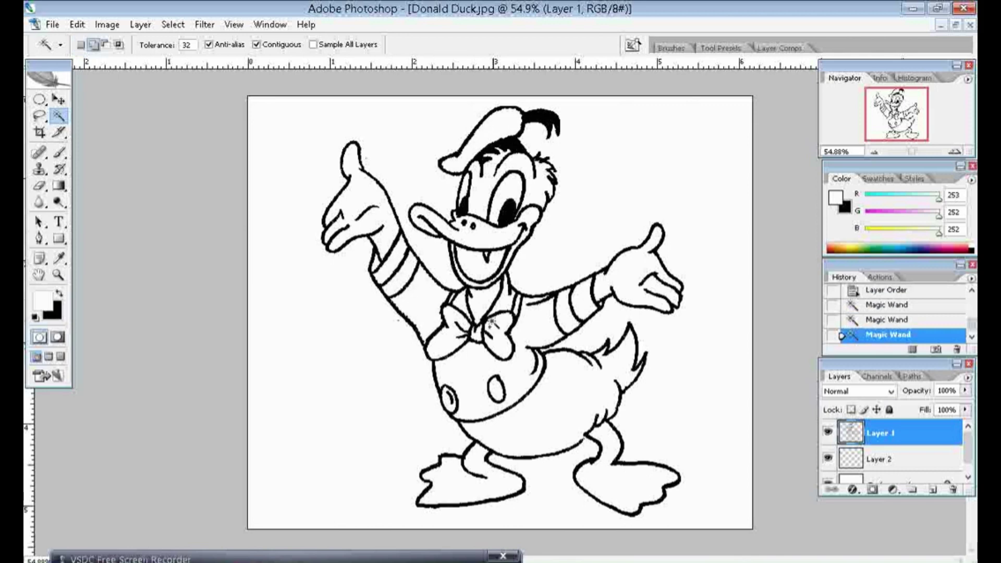
left_click(500, 311, "shift")
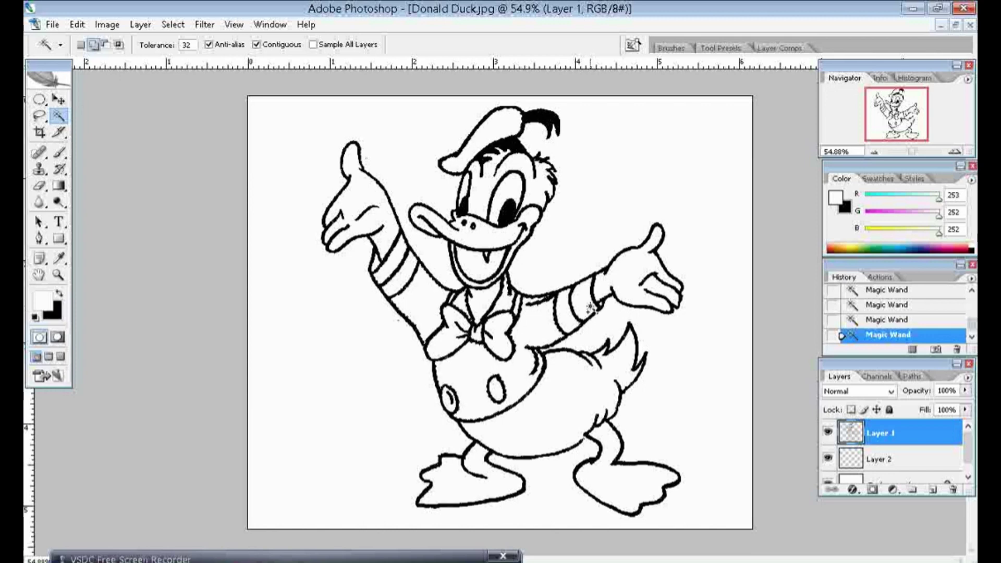
- Set the foreground colour to medium blue (33, 96, 182)
key("i")
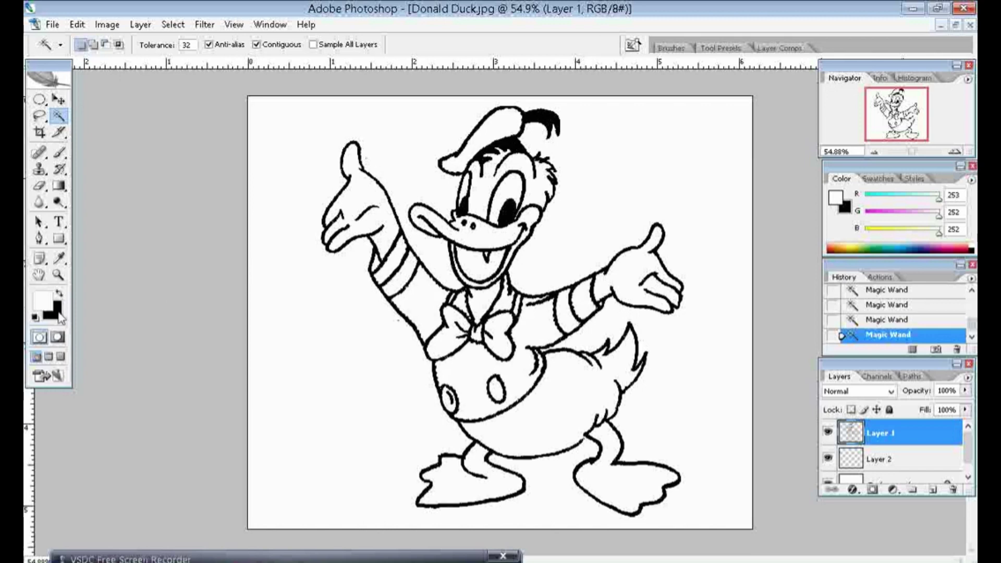
left_click(43, 301)
left_click(363, 236)
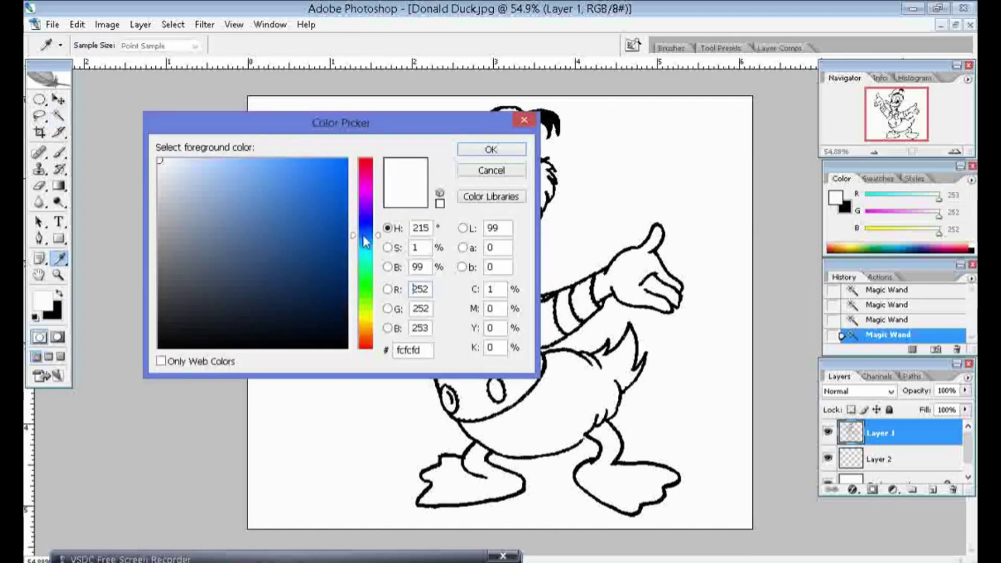
left_click_drag(316, 209, 315, 192)
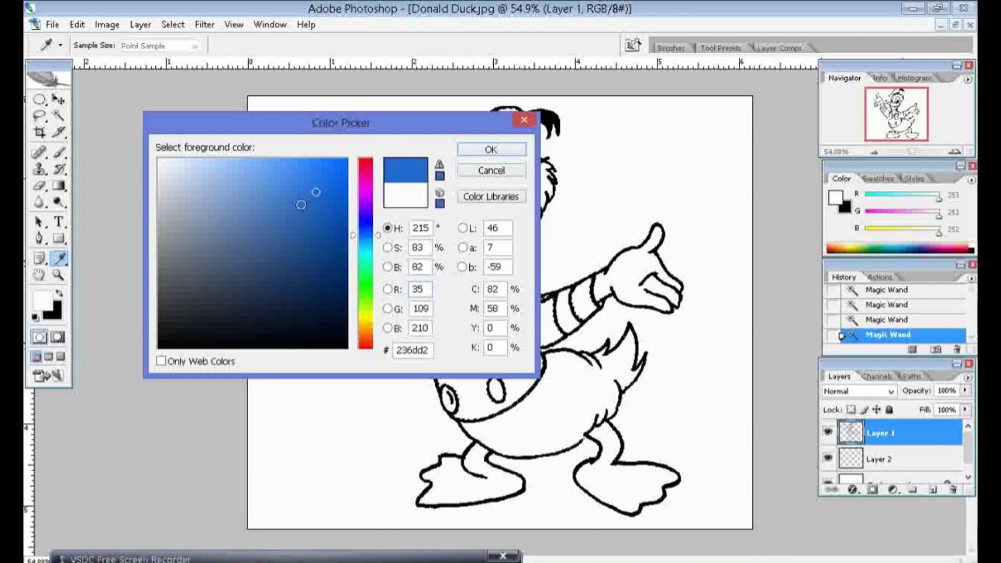
left_click(301, 204)
left_click(485, 149)
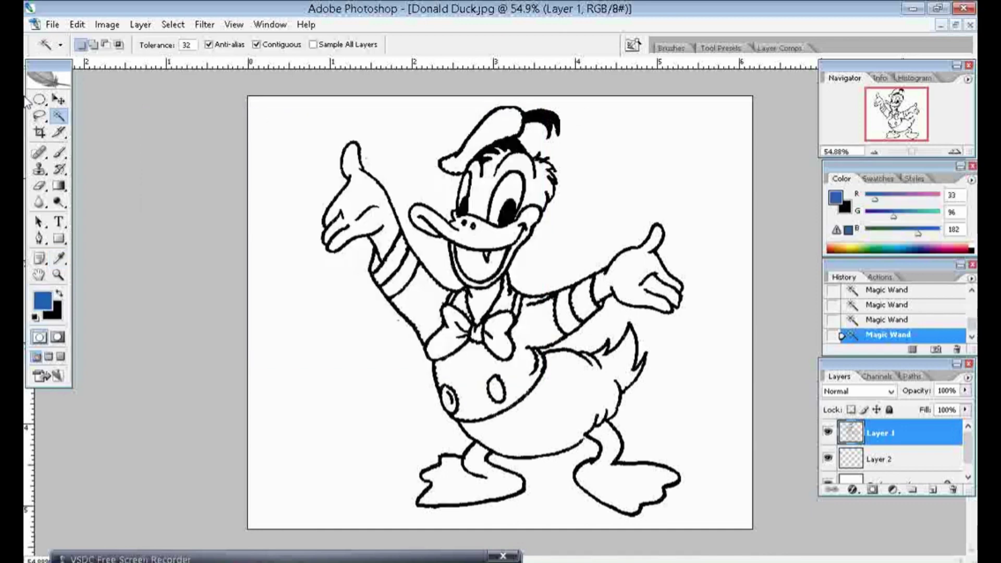
- Paint Donald's hat solid blue with a 71 px brush at 100% opacity
left_click(58, 152)
right_click(442, 226)
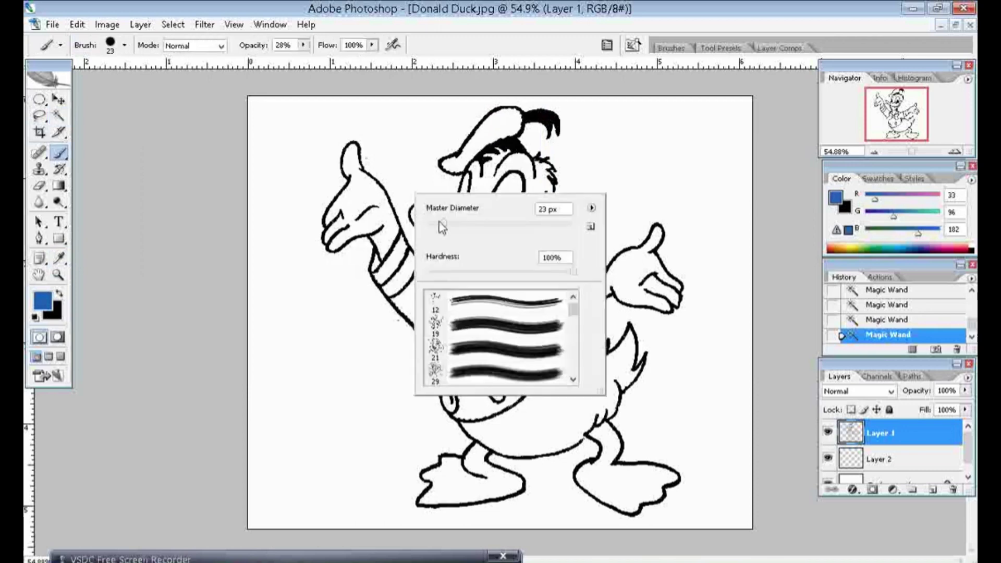
left_click_drag(442, 227, 449, 227)
left_click_drag(448, 166, 486, 131)
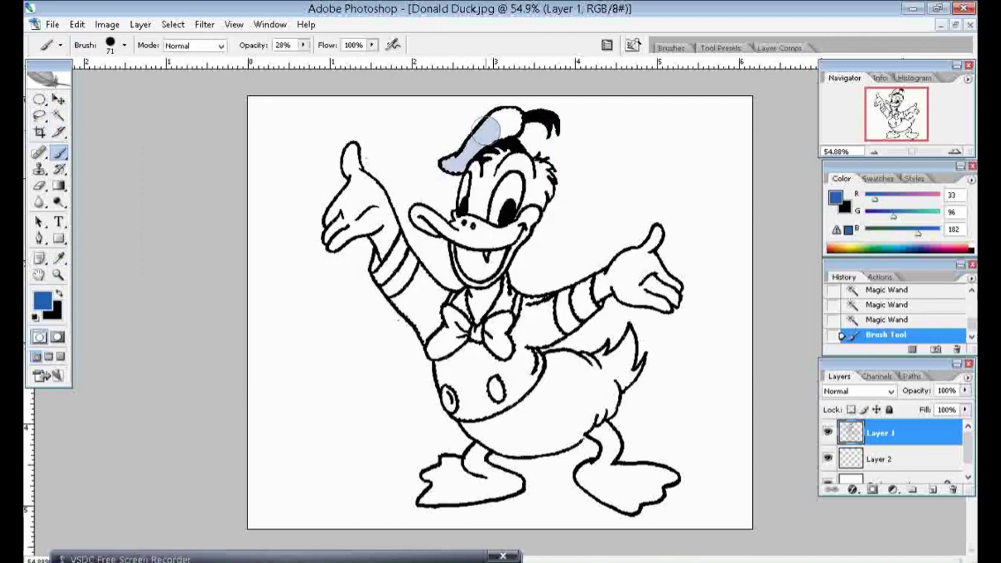
left_click(304, 46)
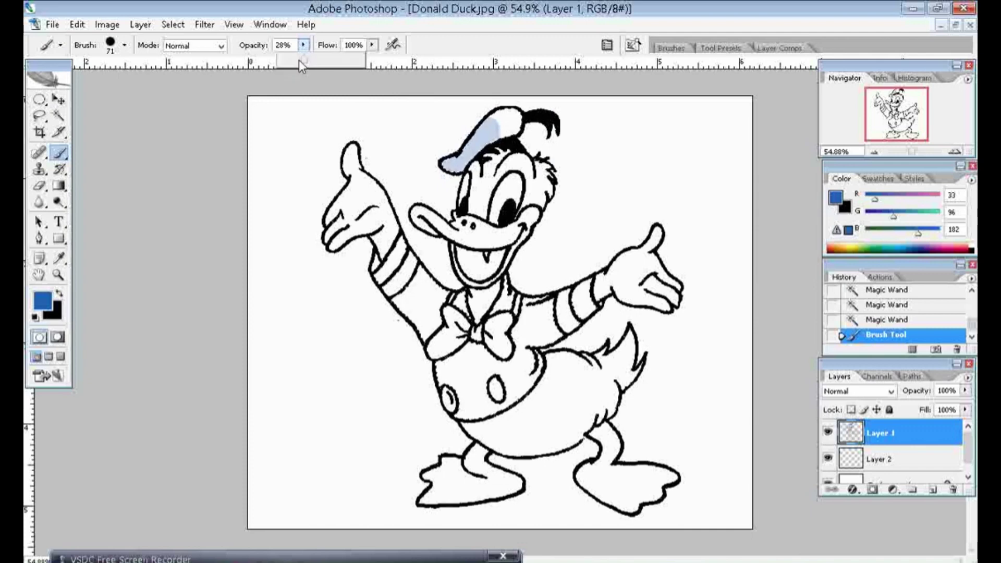
left_click_drag(298, 60, 368, 65)
mouse_move(500, 120)
left_mouse_down()
mouse_move(469, 156)
mouse_move(513, 127)
left_mouse_up()
- Paint the sleeves and vest blue, covering leftover white specks
left_click_drag(404, 237, 380, 278)
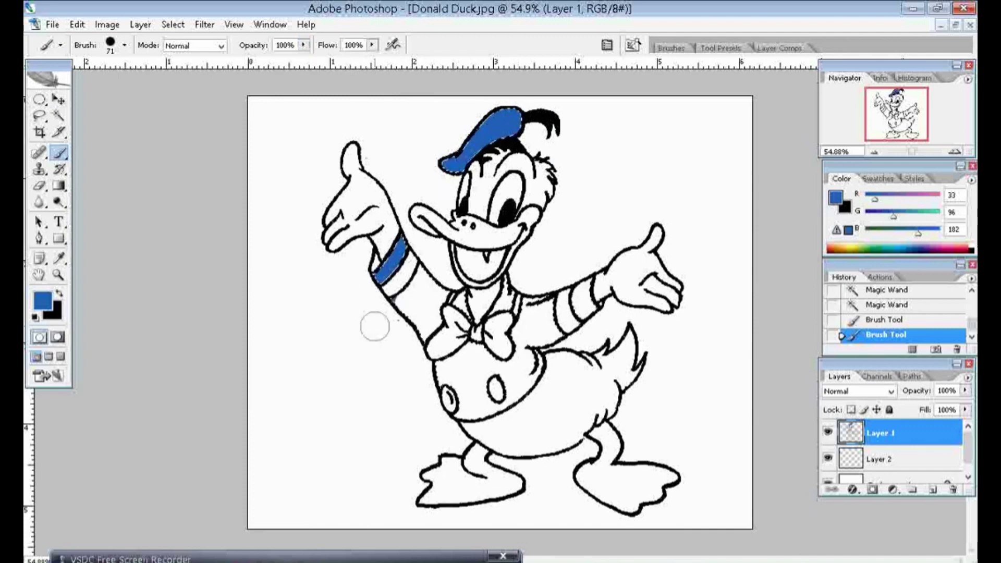
mouse_move(374, 326)
left_mouse_down()
mouse_move(480, 302)
mouse_move(515, 383)
mouse_move(521, 365)
mouse_move(469, 407)
mouse_move(474, 356)
mouse_move(500, 368)
left_mouse_up()
left_click_drag(527, 399, 472, 416)
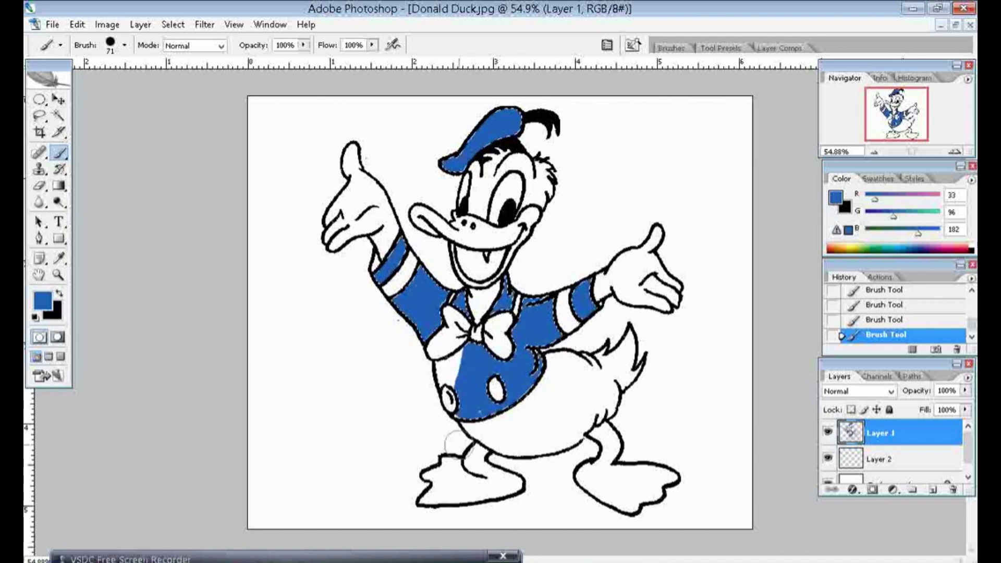
left_click_drag(499, 373, 444, 341)
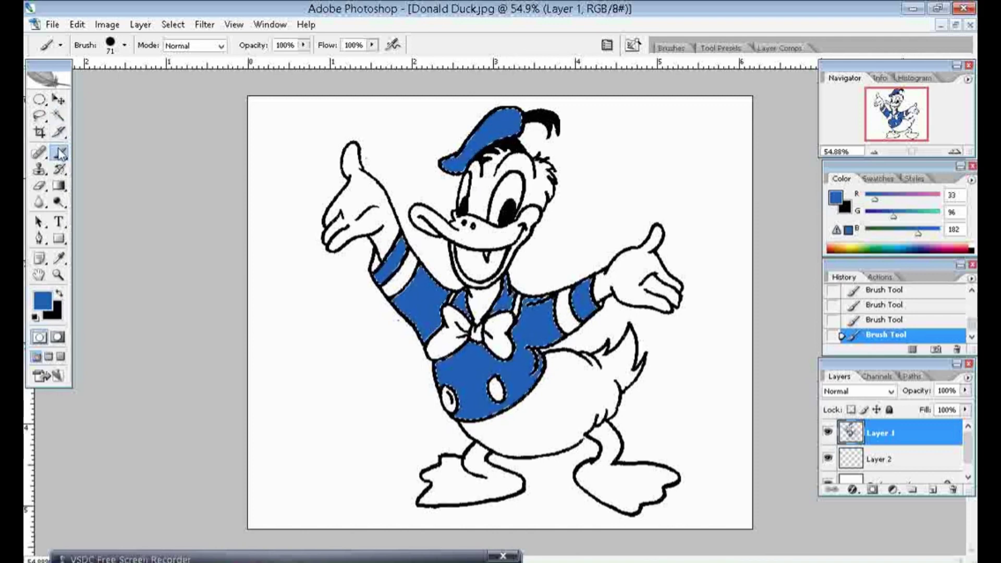
left_click(58, 115)
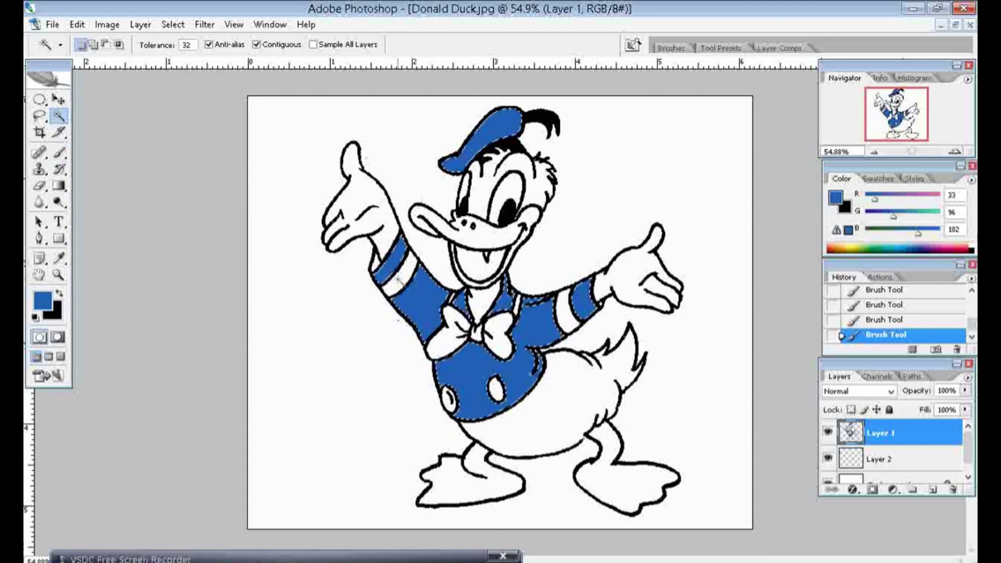
- Magic Wand-select the sleeve and other white areas in add mode, zooming in and checking History
left_click(404, 284)
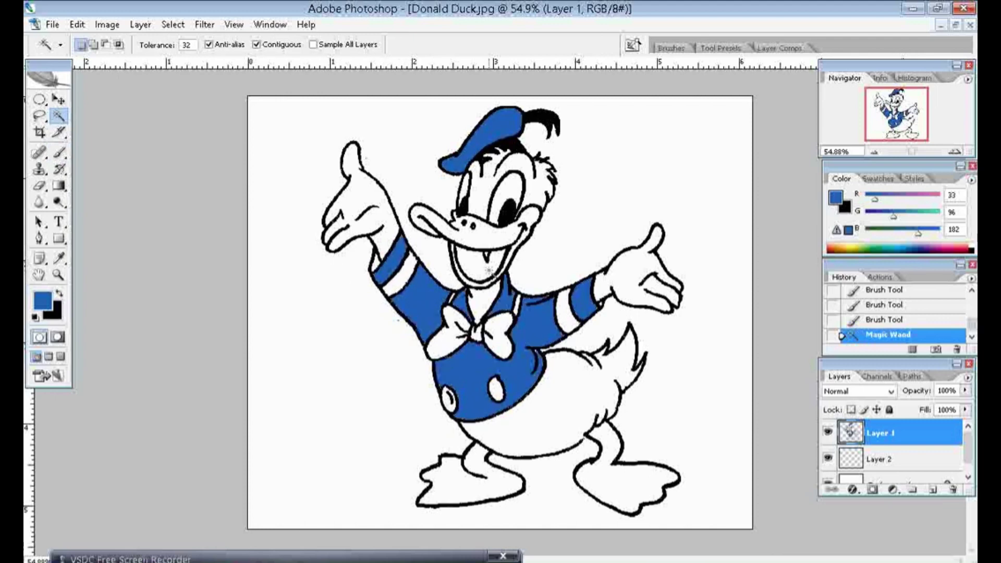
key("shift")
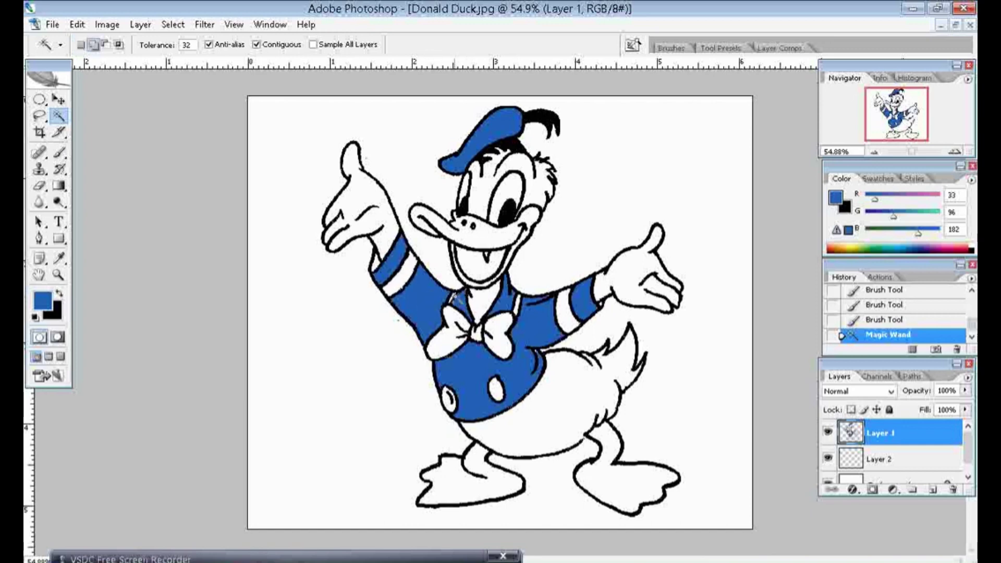
left_click(57, 276)
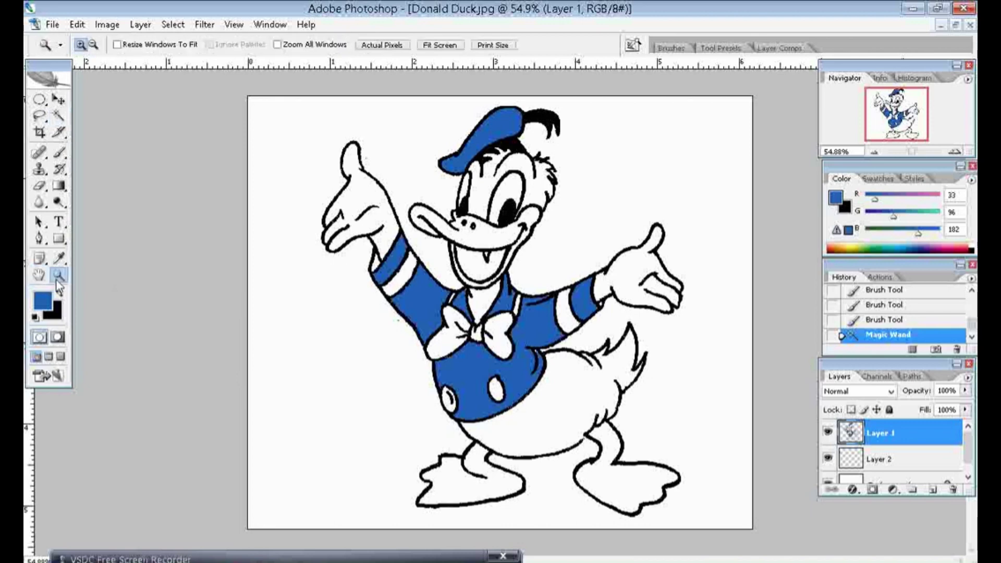
left_click(482, 255)
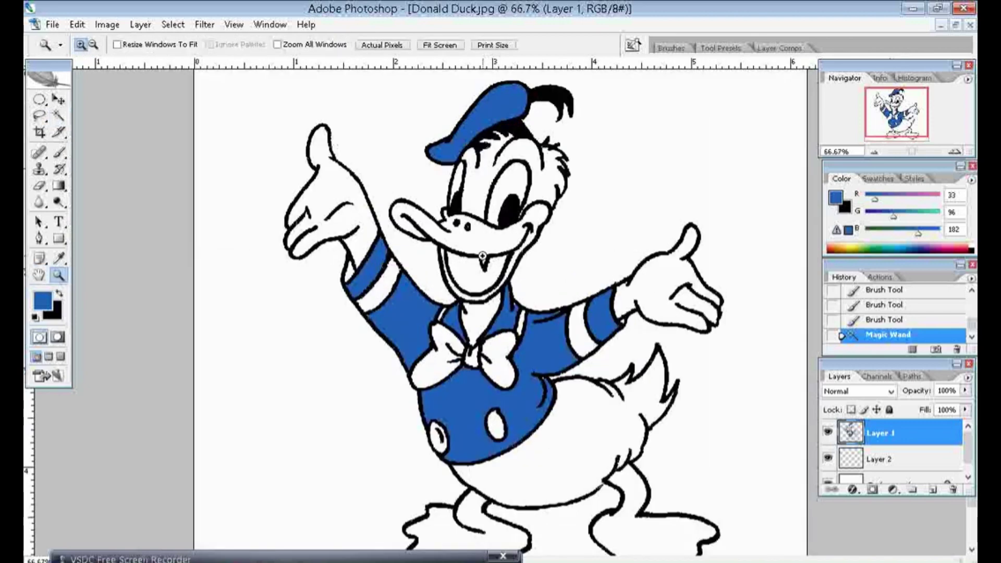
left_click(59, 116)
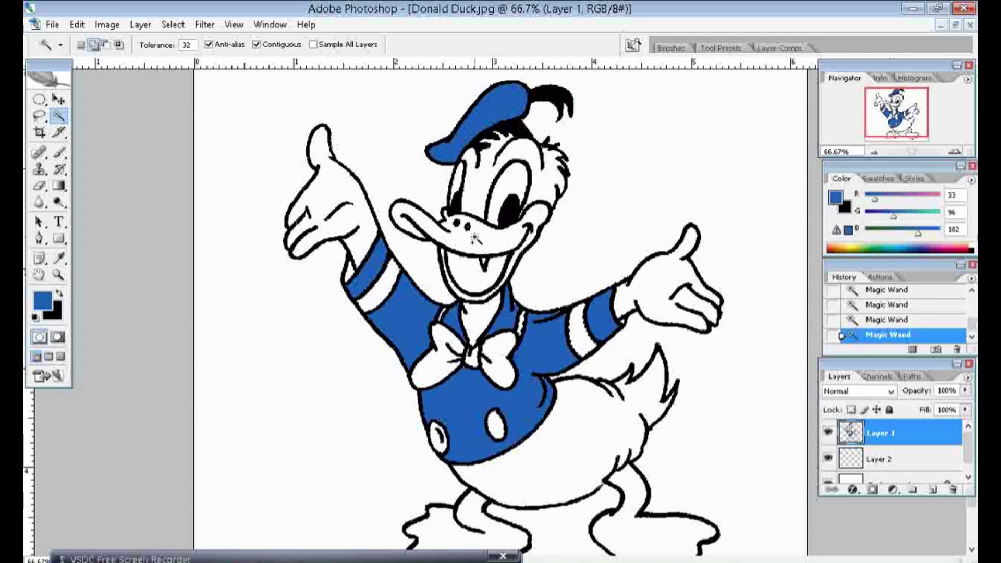
left_click(883, 307)
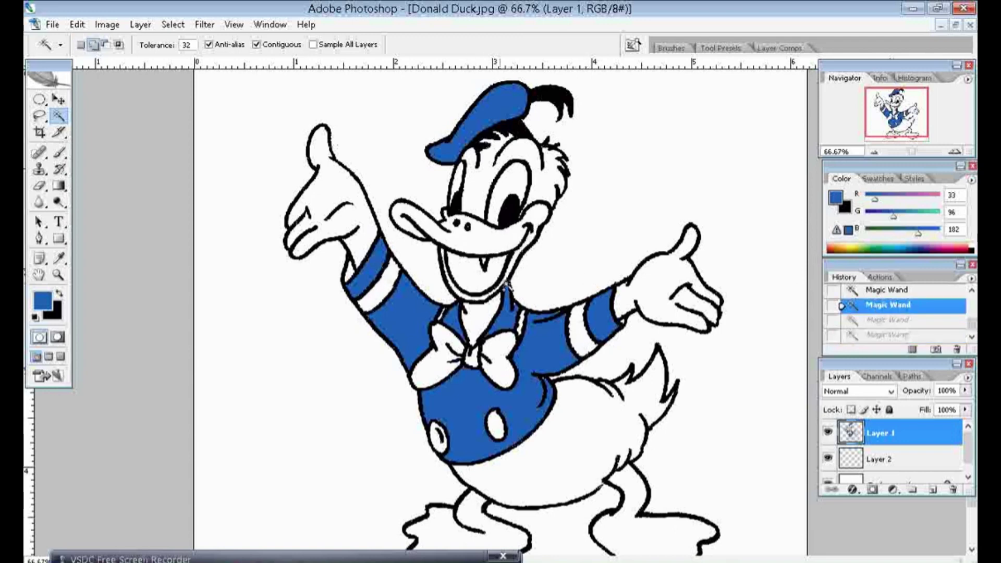
key("ctrl+z")
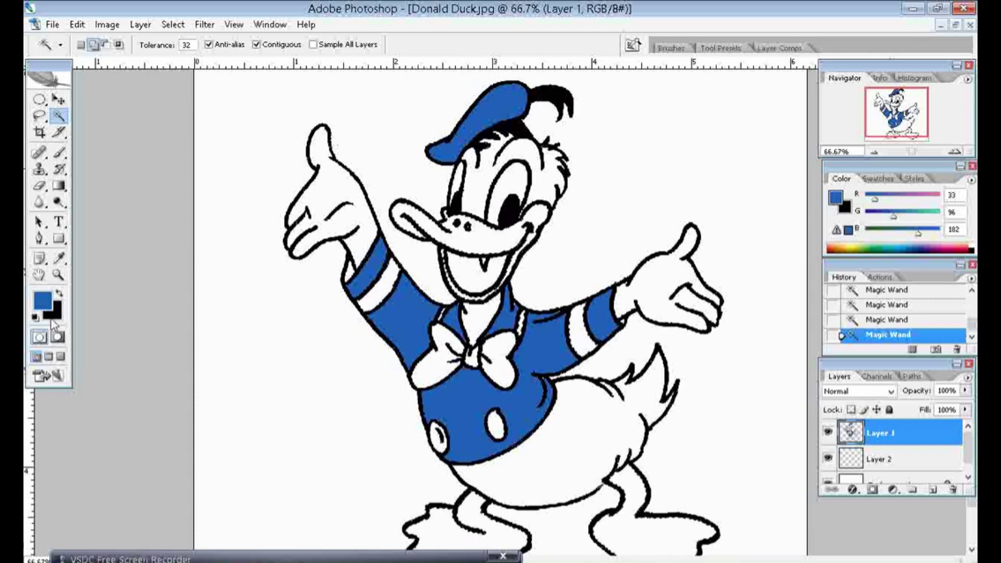
- Set the background colour to a bright orange (242, 154, 15)
left_click(49, 314)
left_click(369, 329)
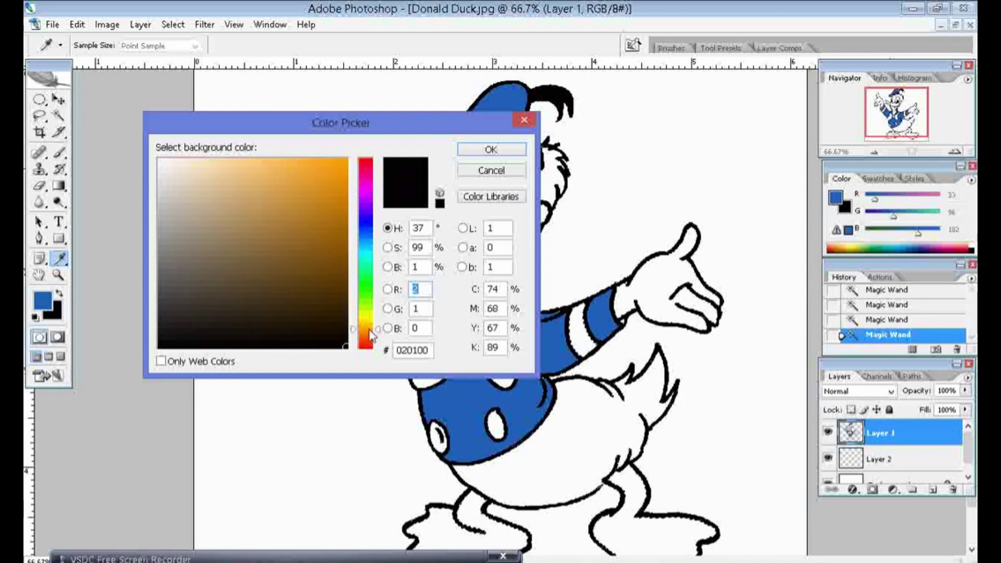
left_click(327, 168)
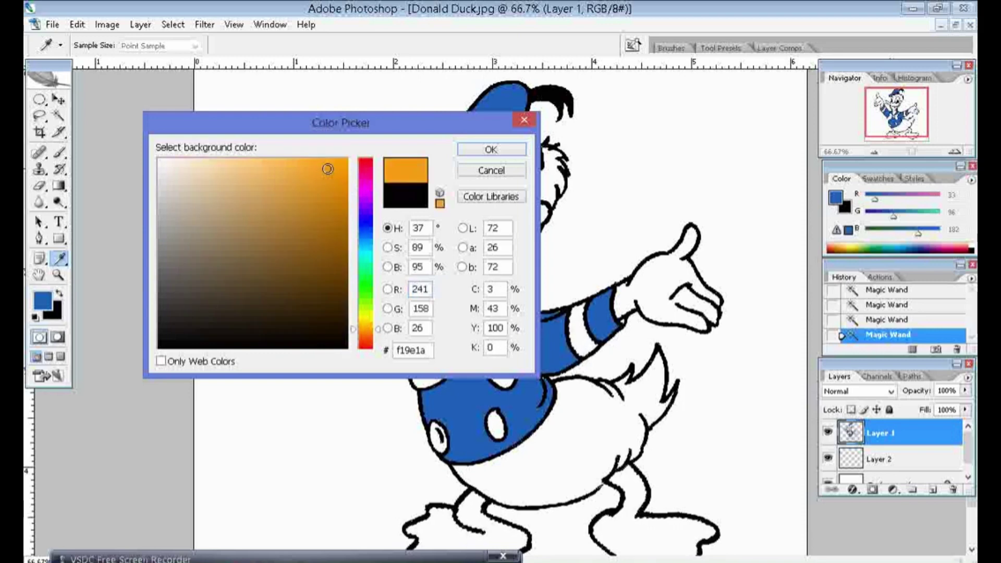
left_click(476, 150)
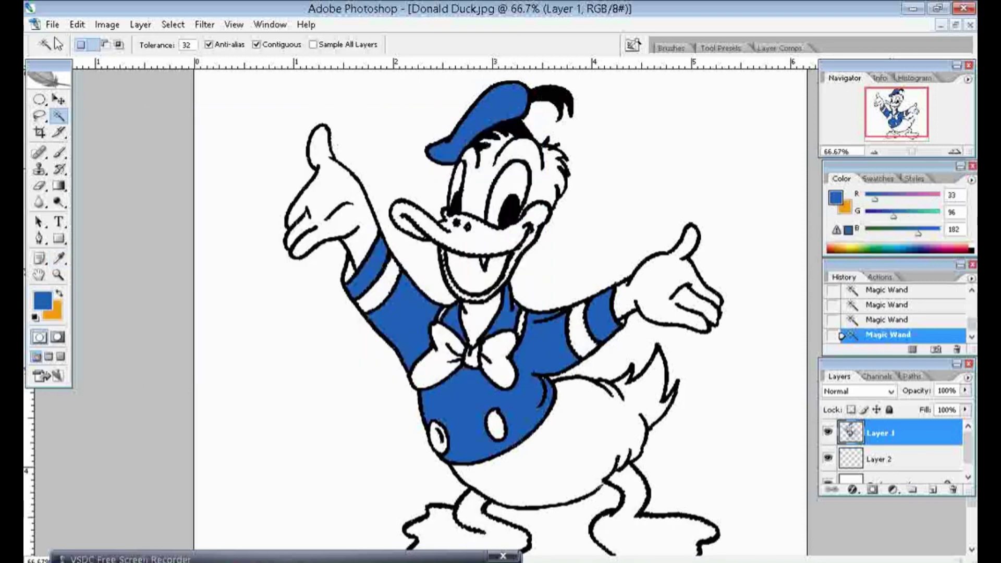
- Undo a test brush stroke and sample the orange into the foreground colour
left_click(58, 152)
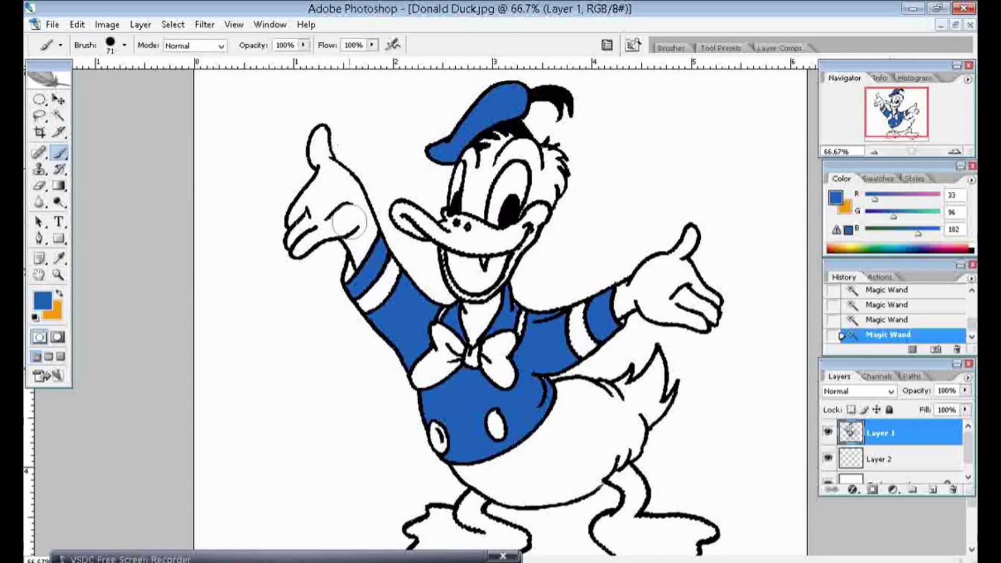
left_click_drag(371, 318, 396, 266)
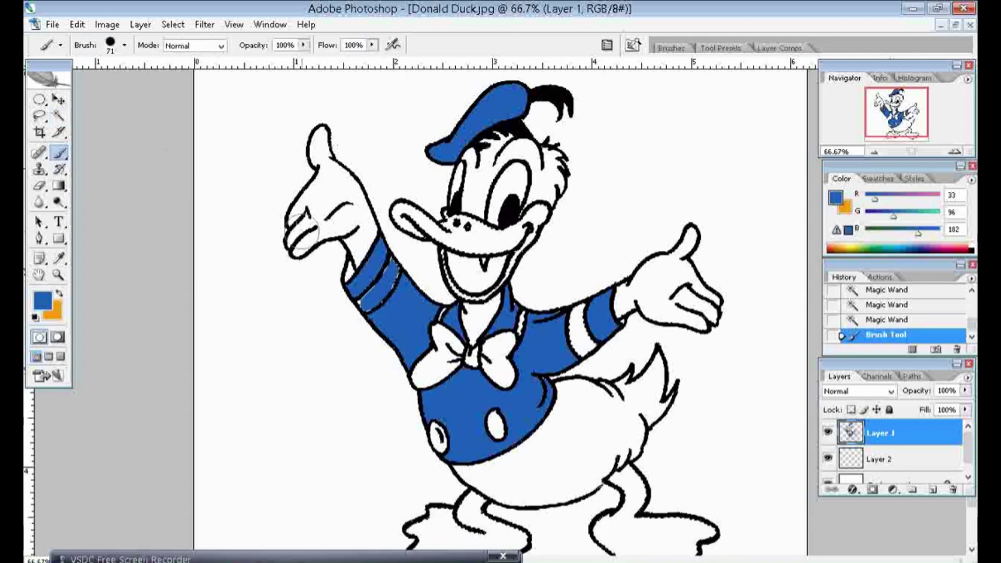
key("ctrl+z")
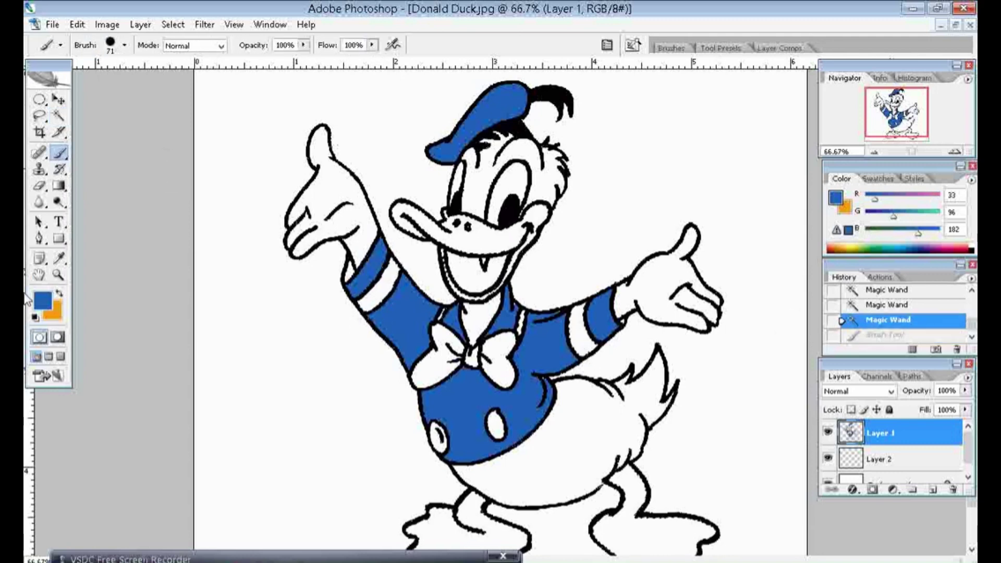
left_click(59, 259)
left_click(42, 300)
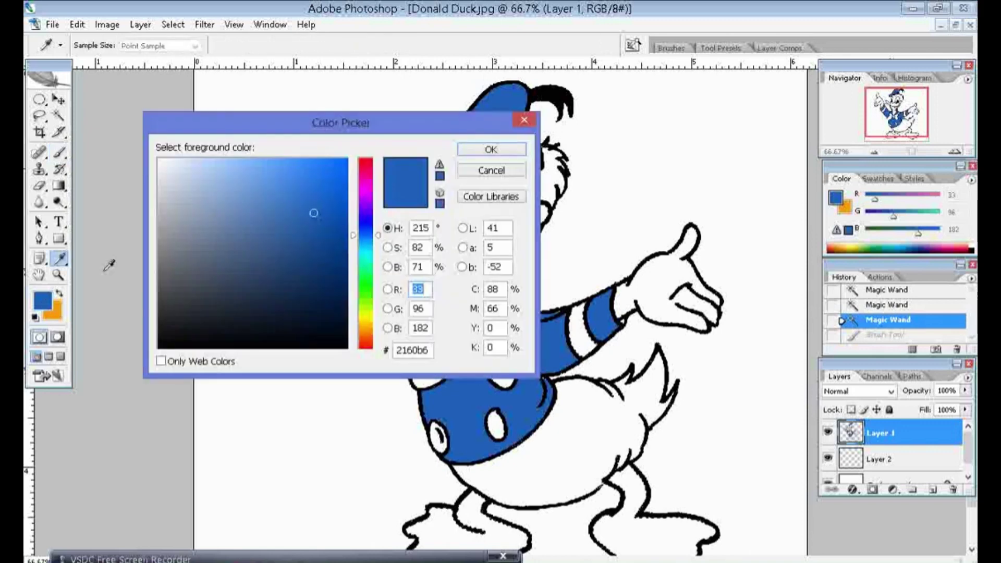
left_click(54, 316)
- Brush orange onto the left sleeve cuff and fill Donald's bill
left_click(473, 152)
key("b")
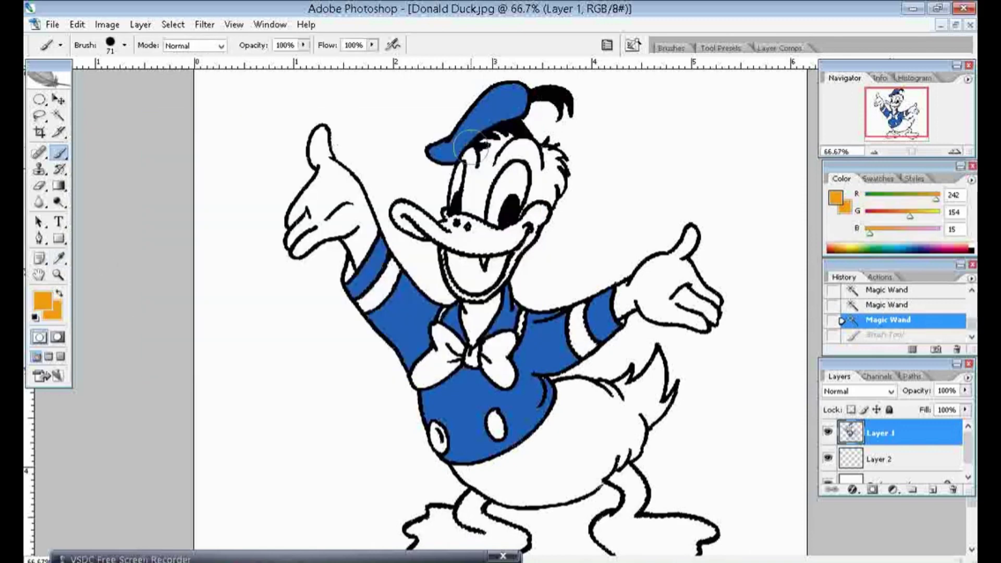
left_click_drag(360, 305, 396, 260)
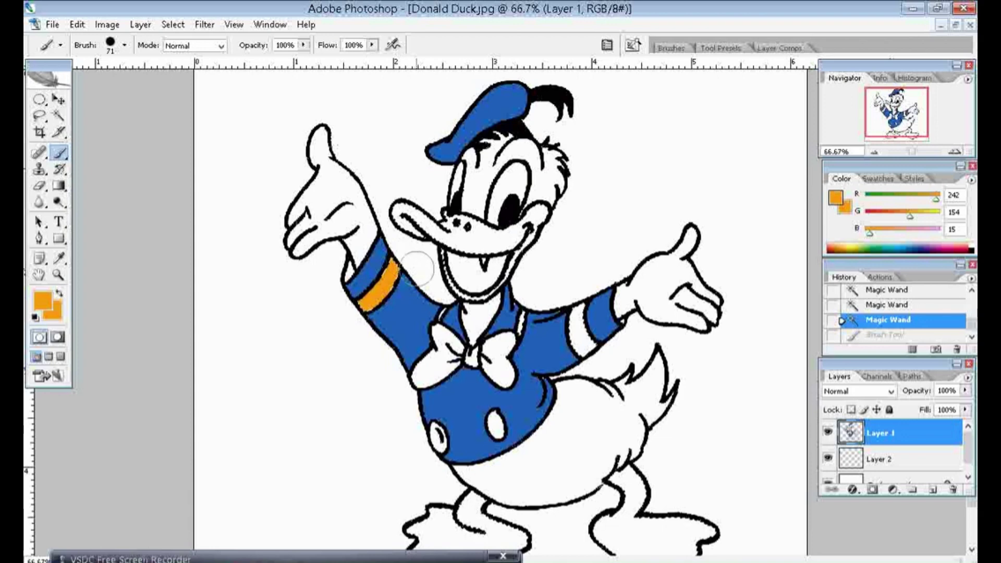
left_click_drag(446, 333, 501, 294)
mouse_move(510, 245)
left_mouse_down()
mouse_move(550, 217)
mouse_move(515, 222)
left_mouse_up()
left_click_drag(485, 270, 412, 219)
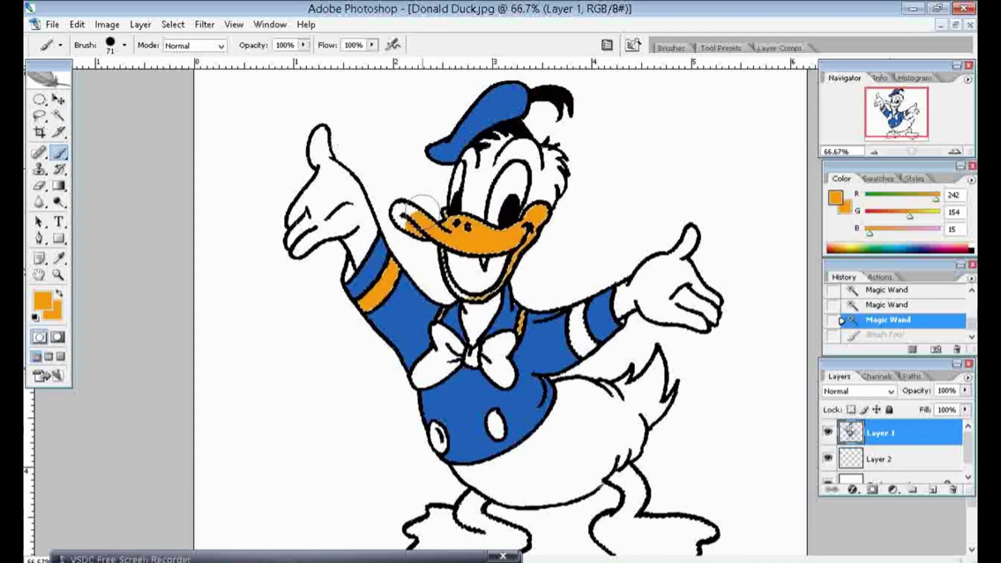
- Paint the right sleeve stripe, legs and feet orange
mouse_move(435, 294)
left_mouse_down()
mouse_move(521, 313)
mouse_move(587, 352)
left_mouse_up()
scroll(615, 310, "down", 2)
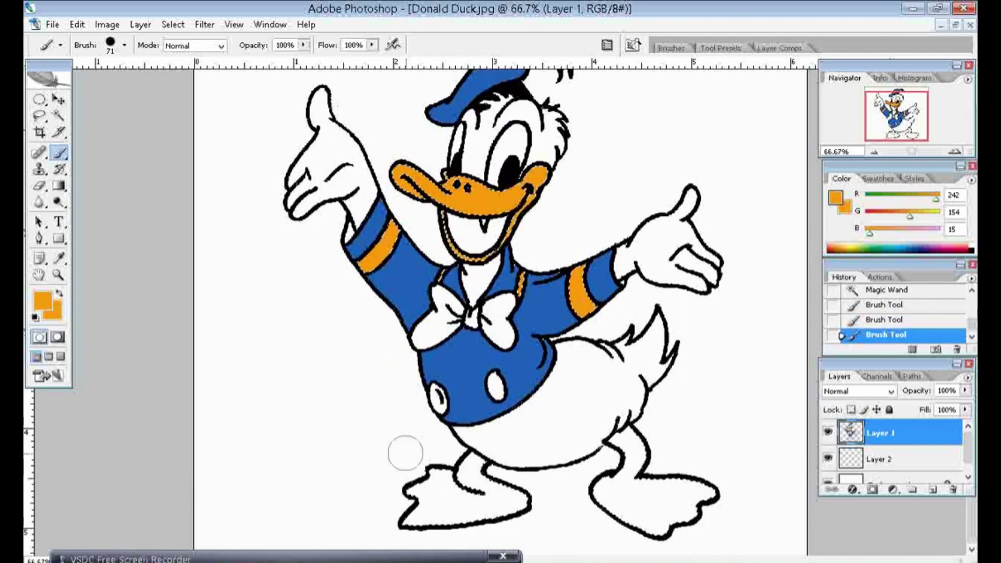
mouse_move(412, 495)
left_mouse_down()
mouse_move(425, 487)
mouse_move(519, 504)
left_mouse_up()
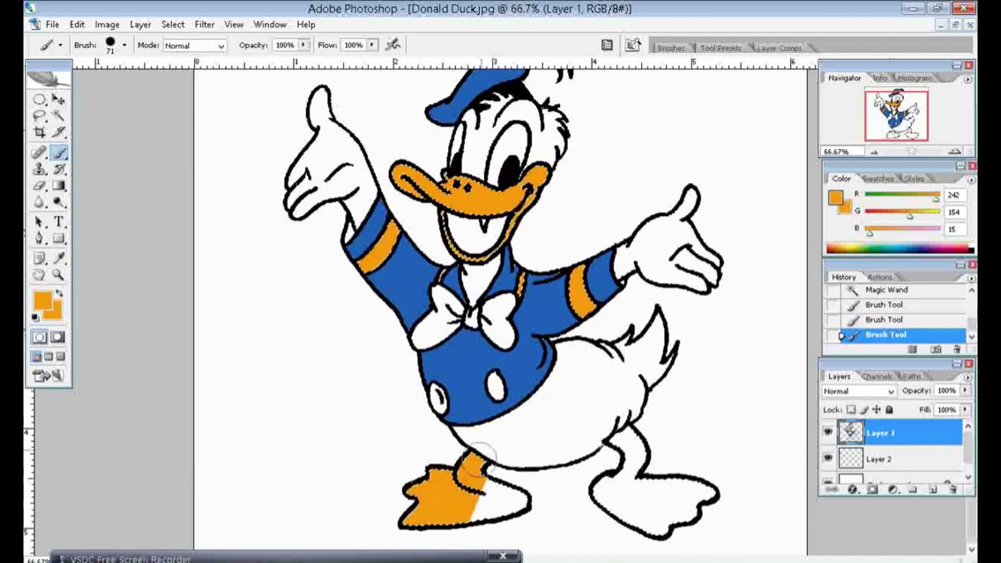
mouse_move(622, 441)
left_mouse_down()
mouse_move(610, 507)
mouse_move(703, 461)
left_mouse_up()
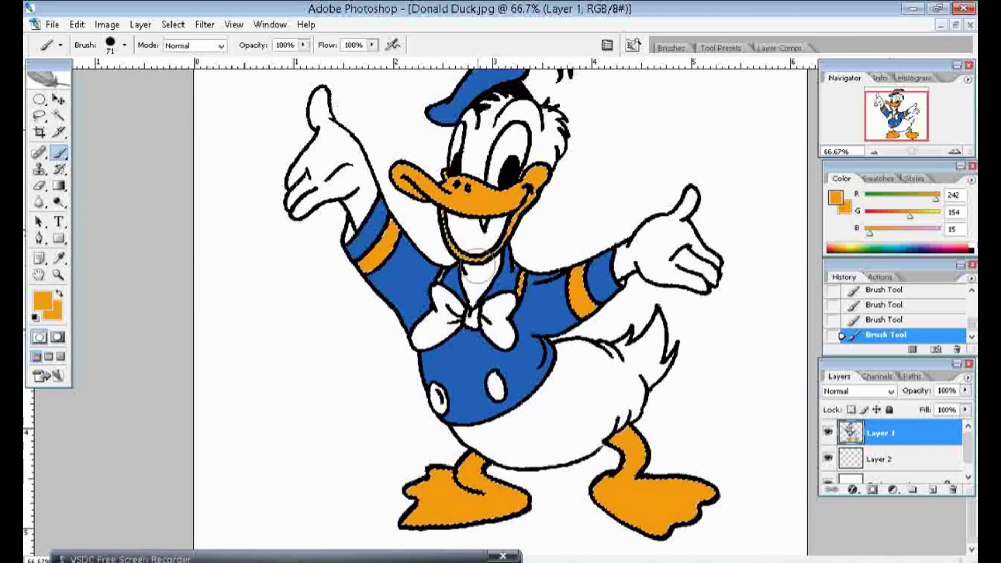
- Magic Wand-select both coat buttons, paint them orange, then select the bow tie
left_click(58, 115)
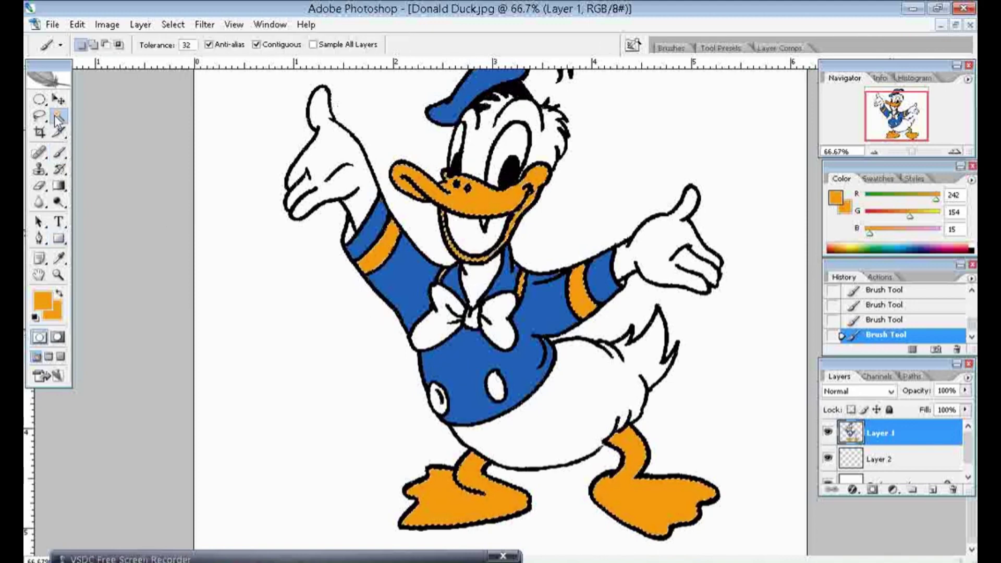
left_click(441, 411)
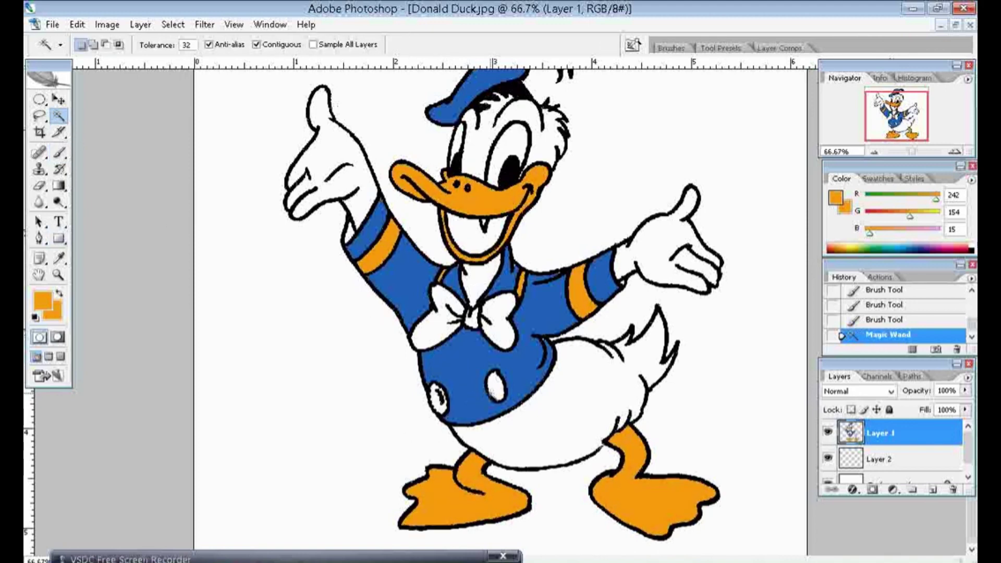
left_click(495, 389, "shift")
left_click(60, 153)
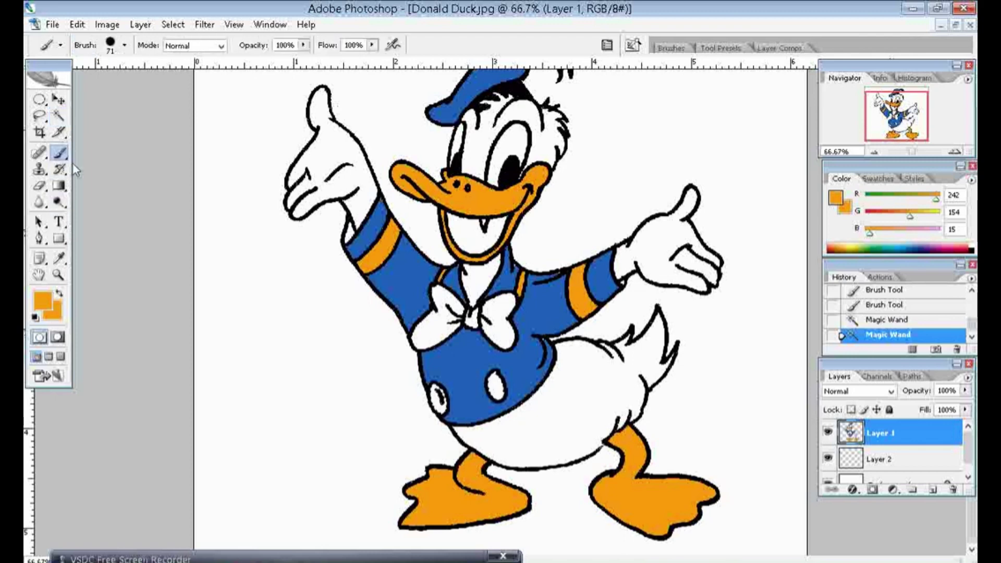
mouse_move(438, 404)
left_mouse_down()
mouse_move(520, 406)
mouse_move(495, 385)
mouse_move(436, 401)
left_mouse_up()
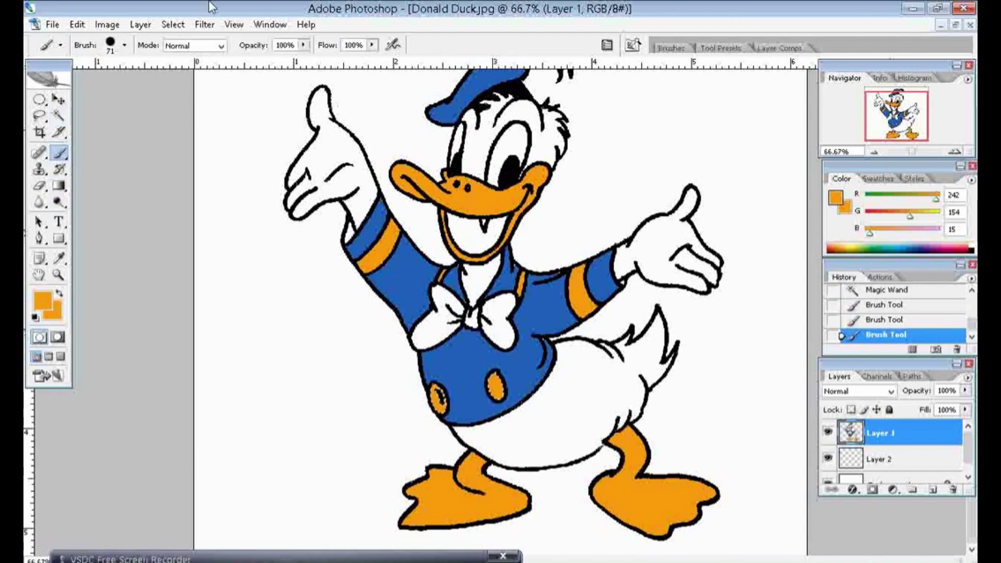
left_click(61, 115)
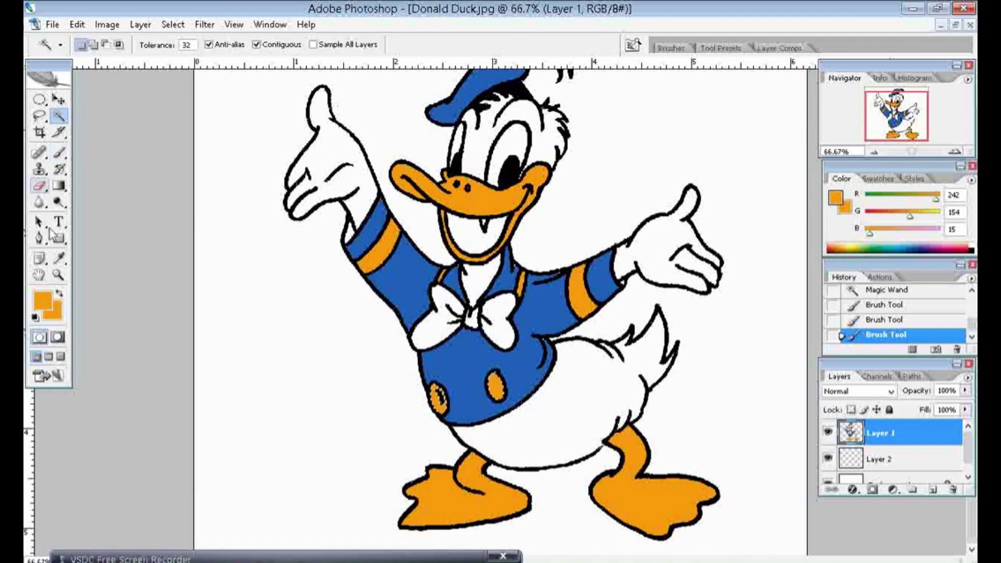
left_click(432, 329)
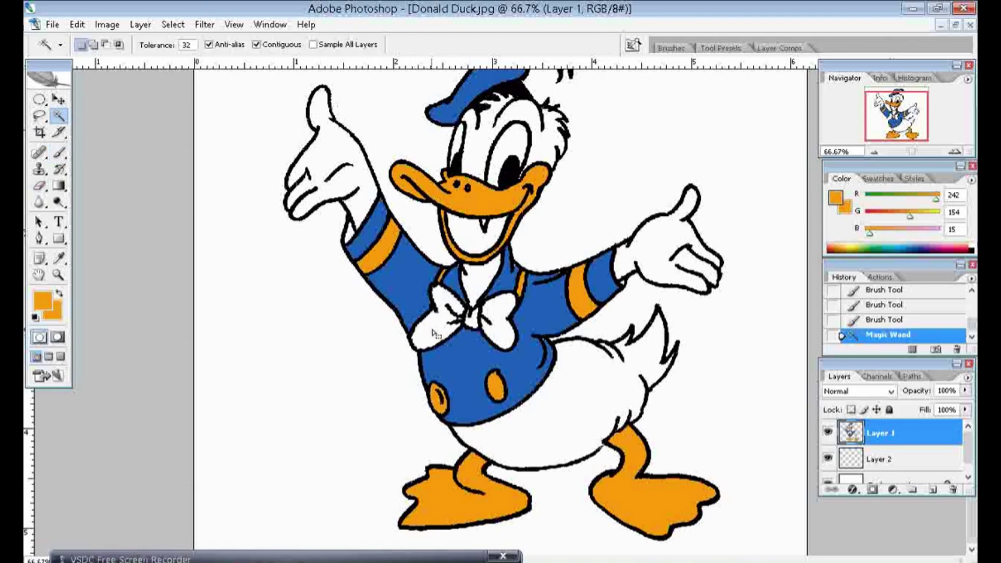
- Add the remaining bow-tie parts to the selection and brush them red (254, 3, 33)
left_click(498, 326, "shift")
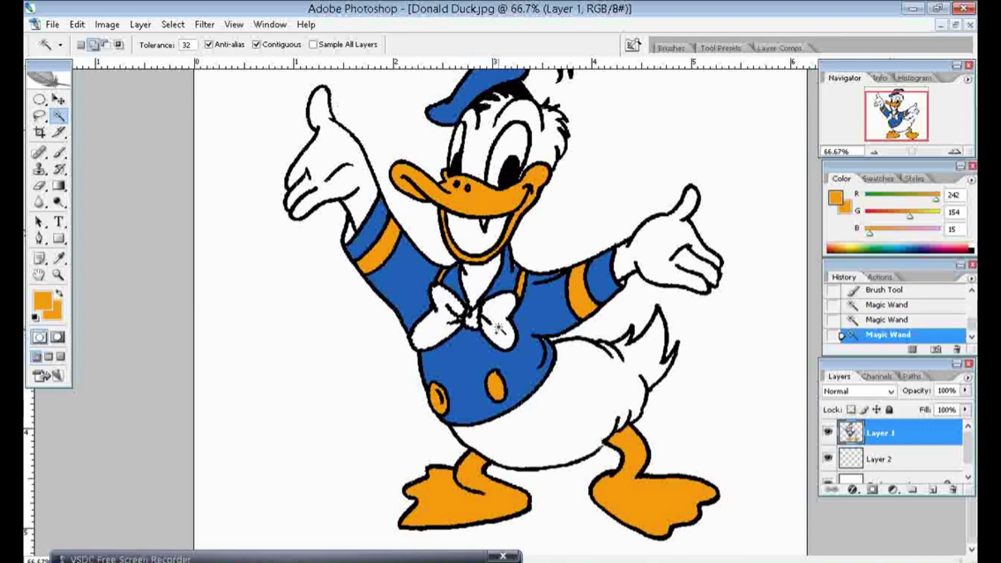
left_click(484, 227, "shift")
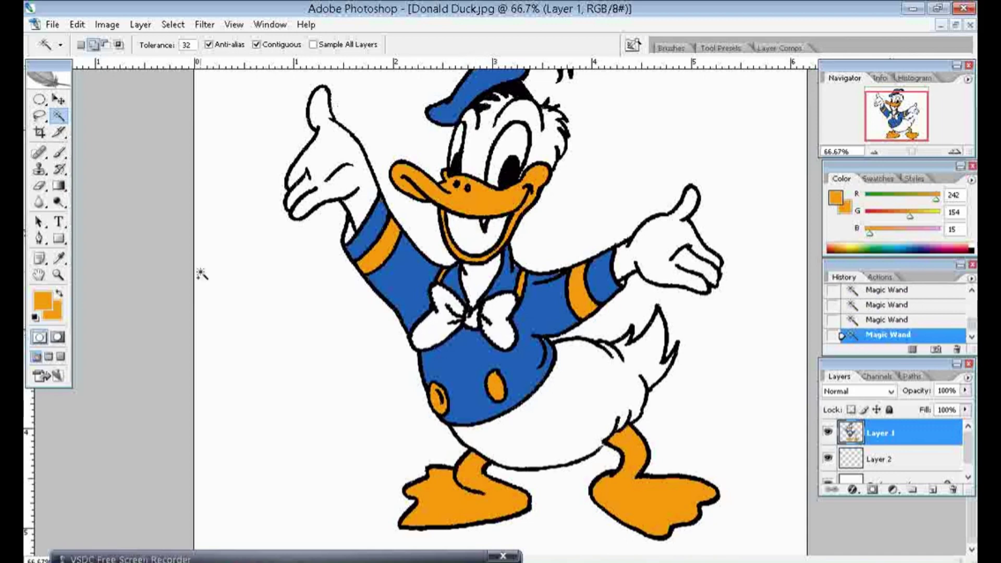
left_click(59, 257)
left_click(44, 302)
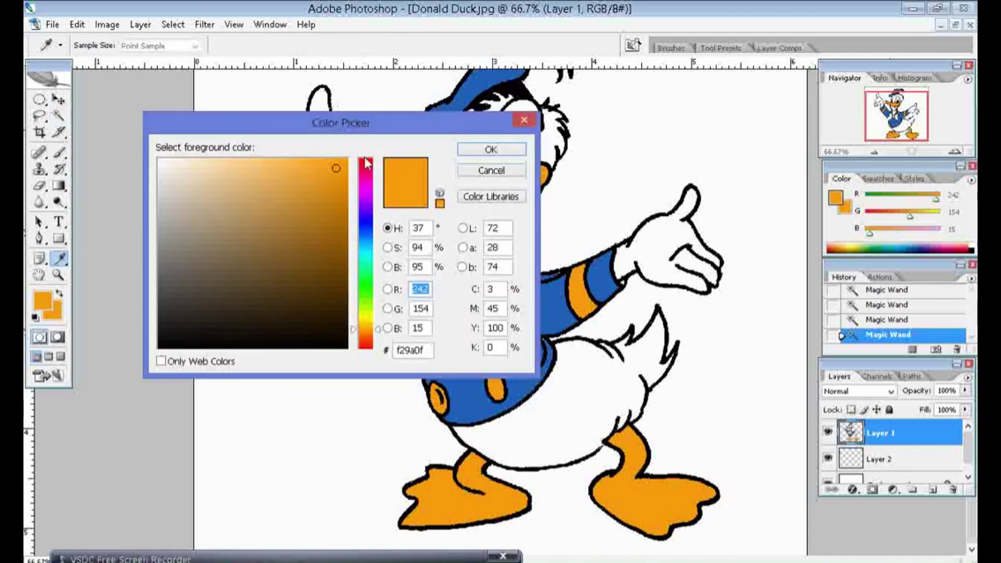
left_click(364, 162)
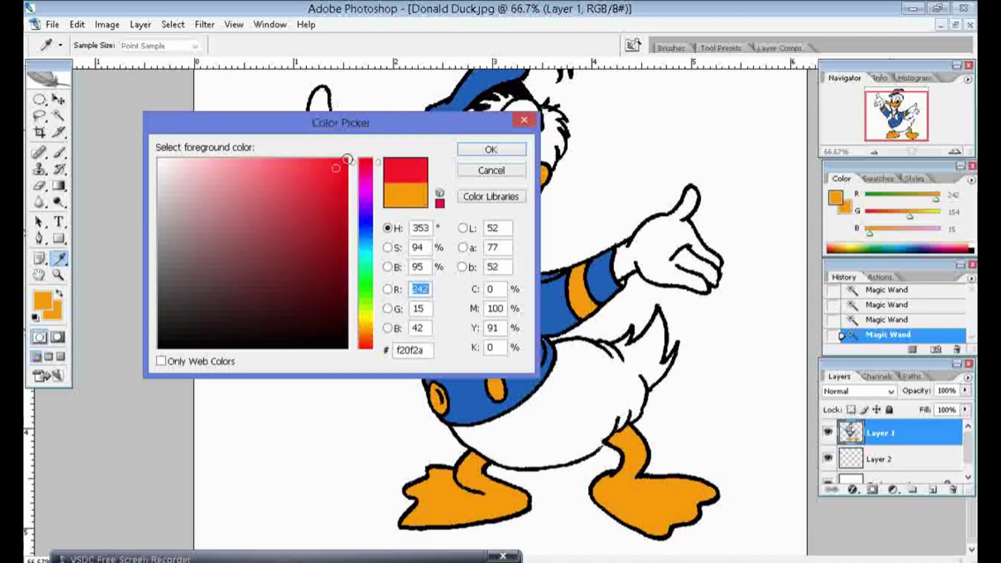
left_click(489, 148)
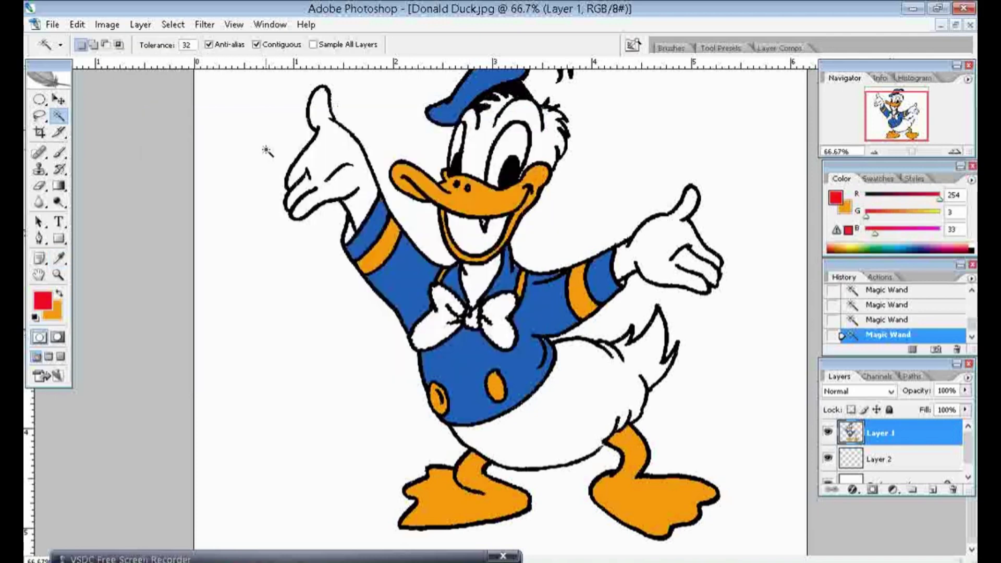
key("b")
left_click_drag(427, 229, 522, 295)
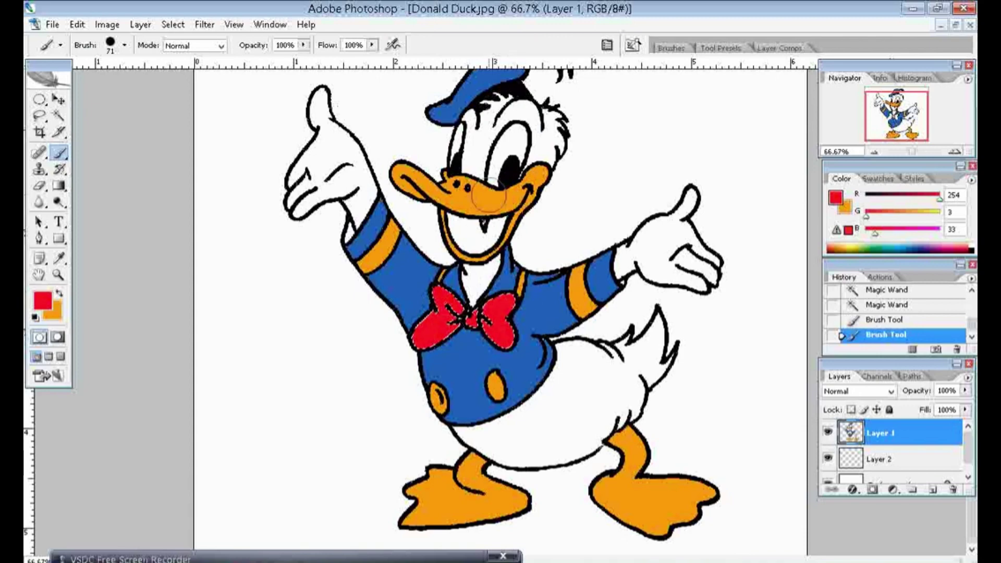
- Zoom in to 400% on the bow tie, selecting the white area under the beak along the way
left_click(60, 277)
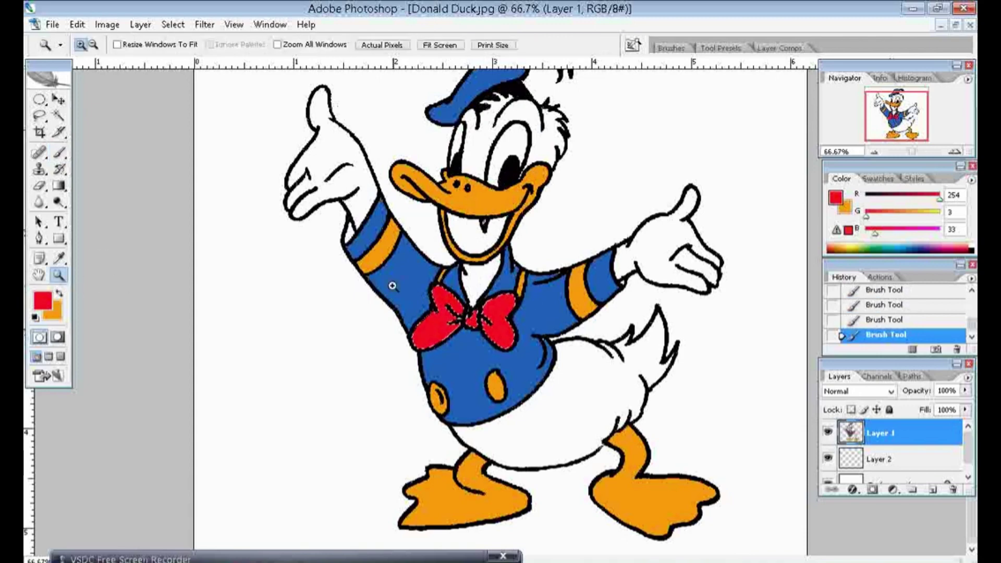
left_click(479, 281)
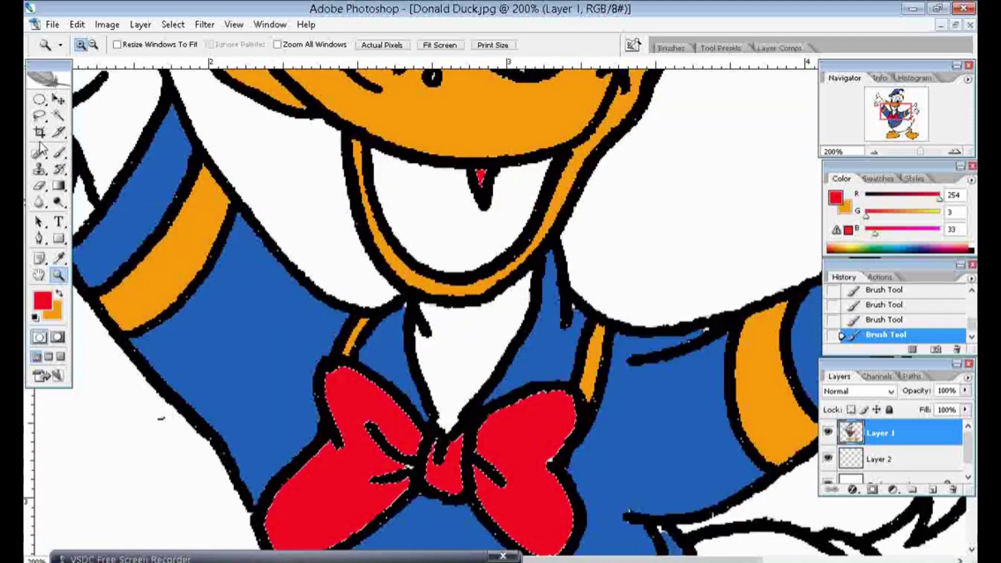
left_click(59, 115)
left_click(404, 225)
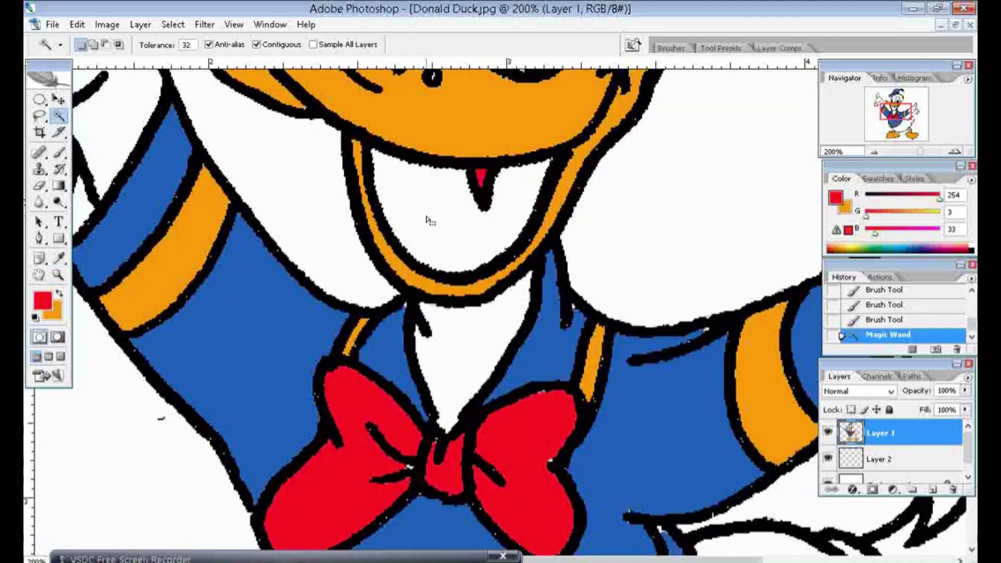
scroll(427, 219, "down", 1)
scroll(443, 313, "down", 3)
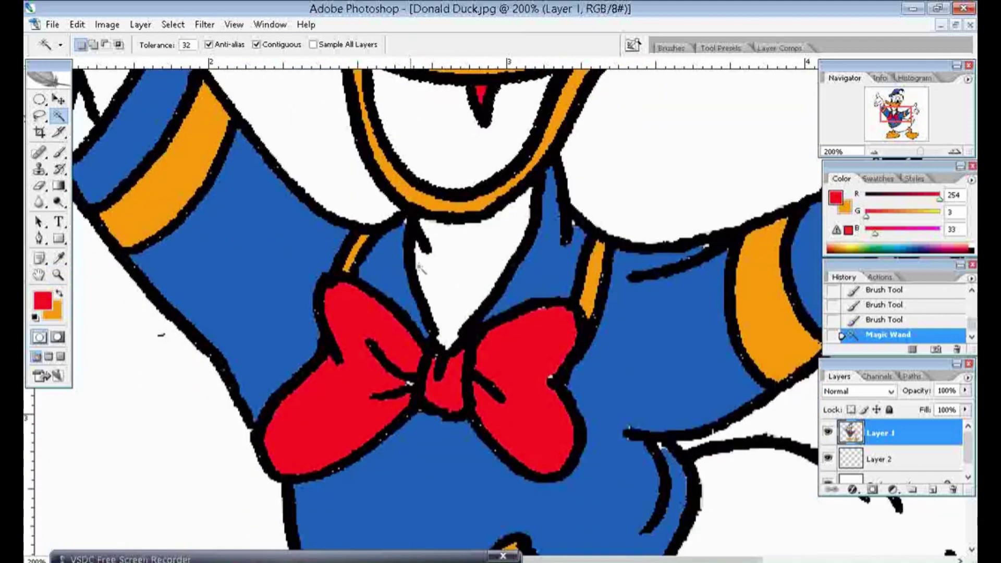
left_click(57, 276)
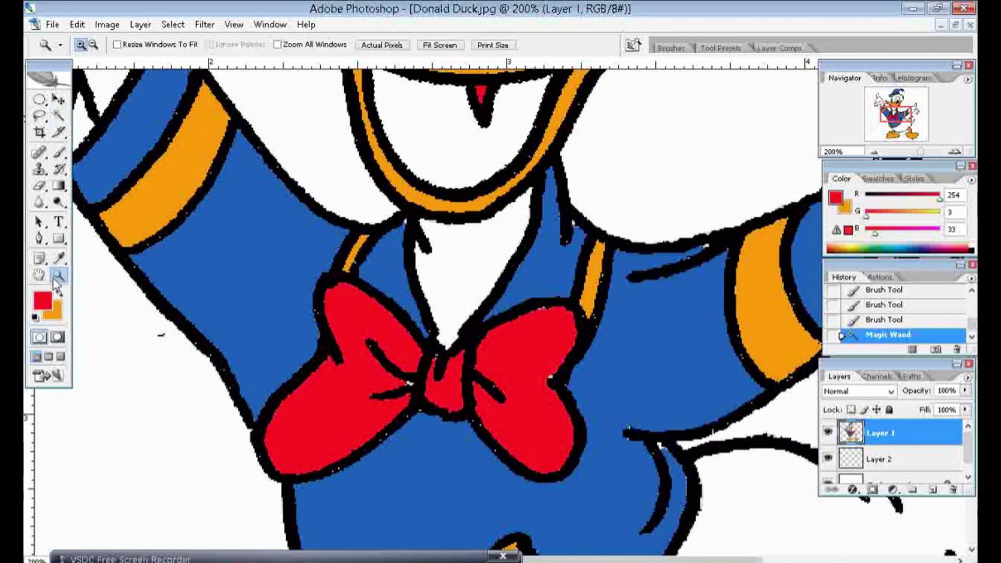
left_click(411, 396)
left_click(453, 357)
scroll(513, 355, "up", 2)
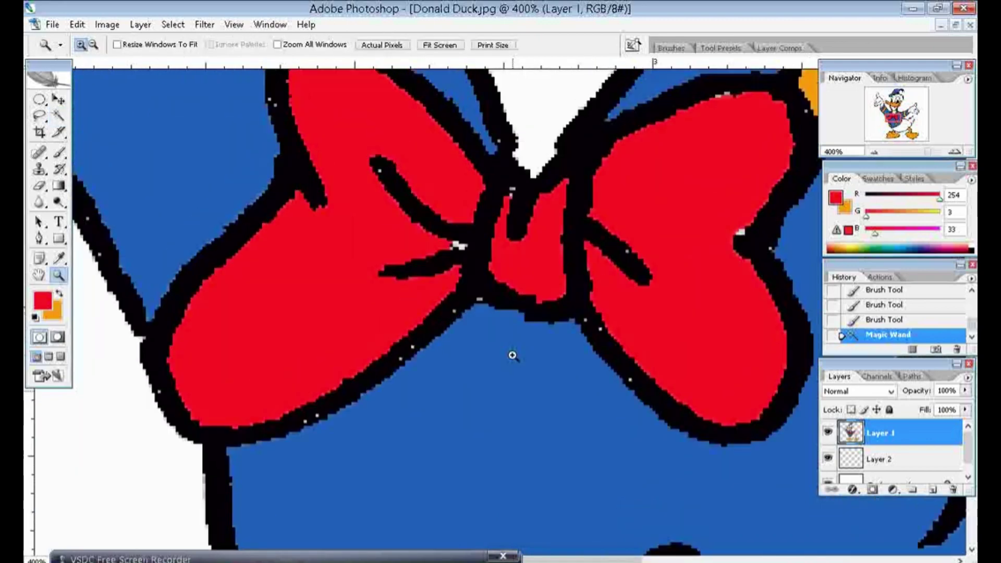
scroll(512, 355, "up", 2)
scroll(512, 353, "up", 2)
- Set the brush Master Diameter to 36 px
key("b")
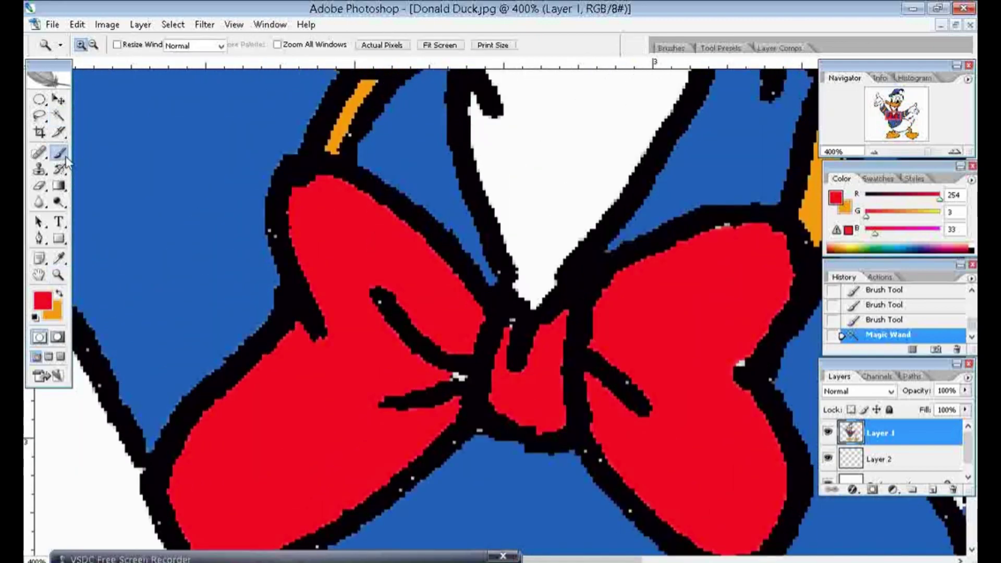
right_click(374, 300)
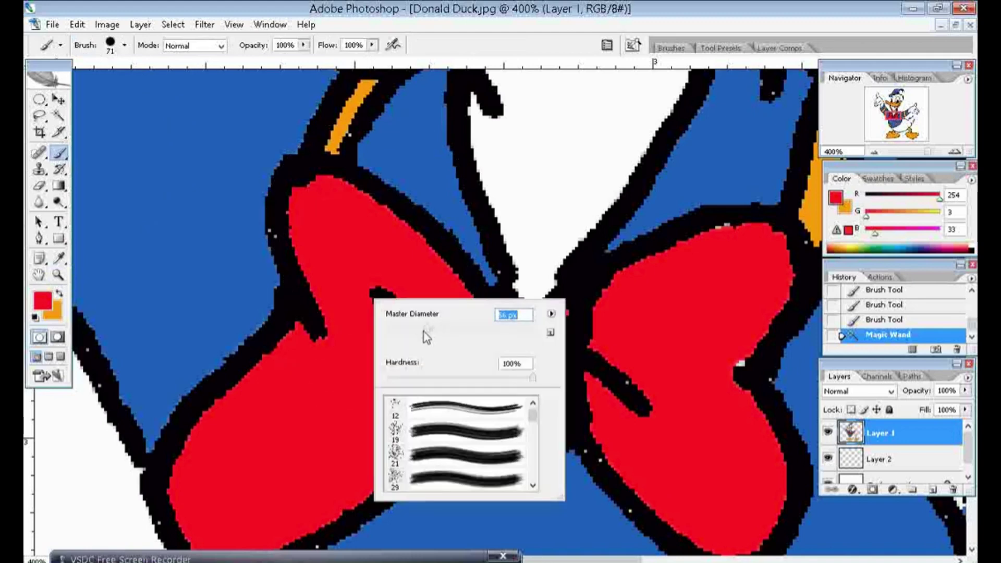
type("36")
key("Return")
- Make Layer 2 active, paint red near the bow knot, and clear the selection
left_click(881, 459)
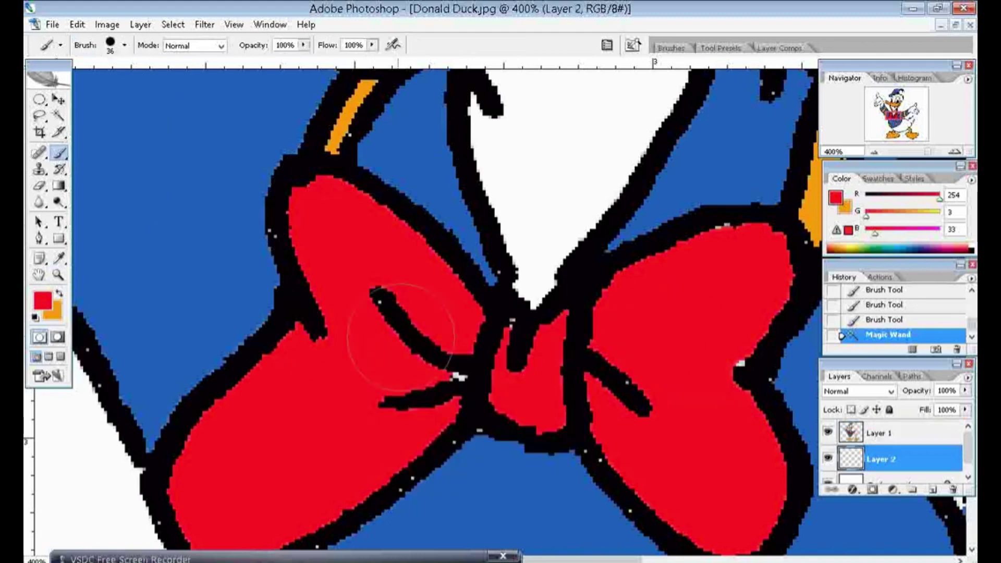
left_click(378, 301)
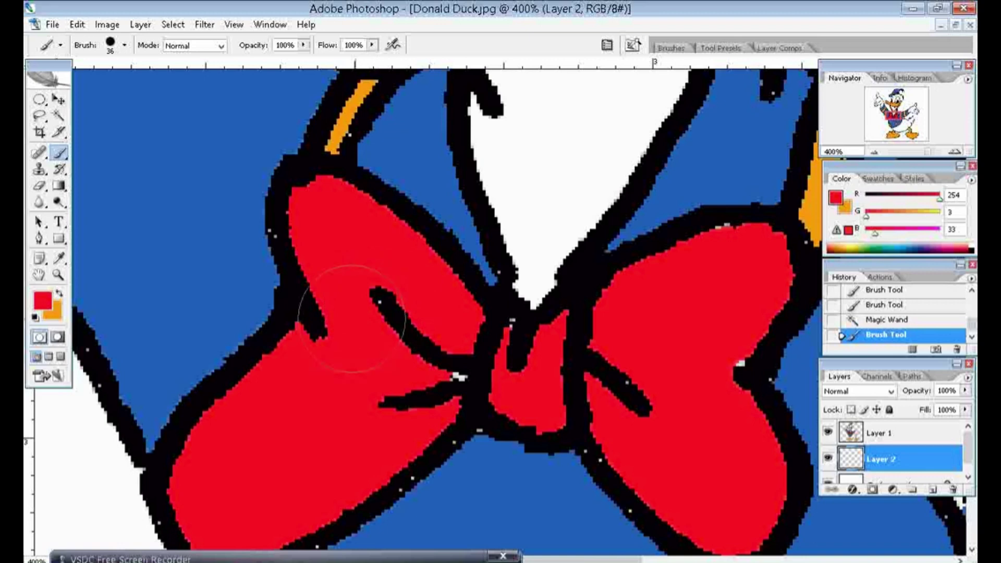
left_click_drag(449, 299, 508, 313)
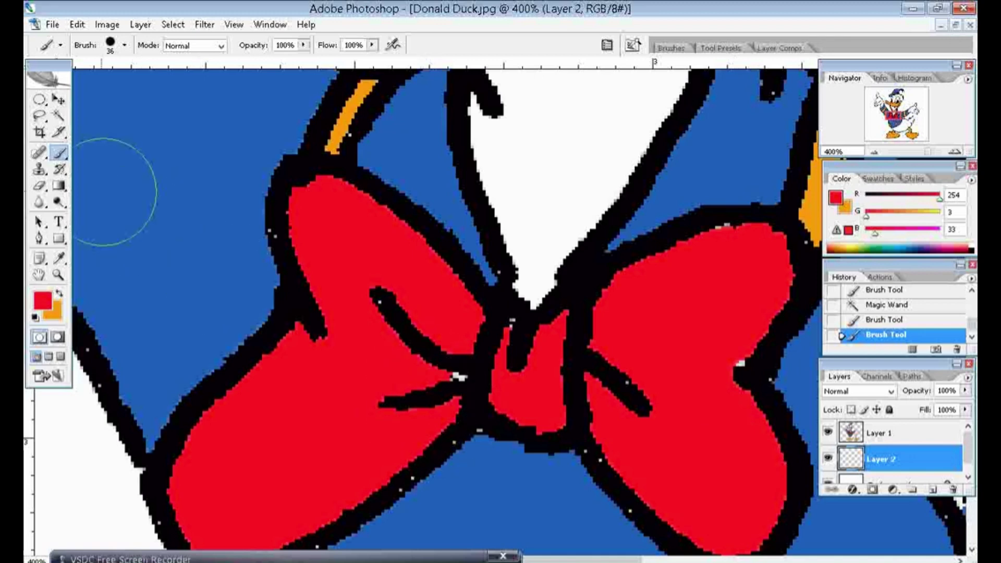
left_click(56, 116)
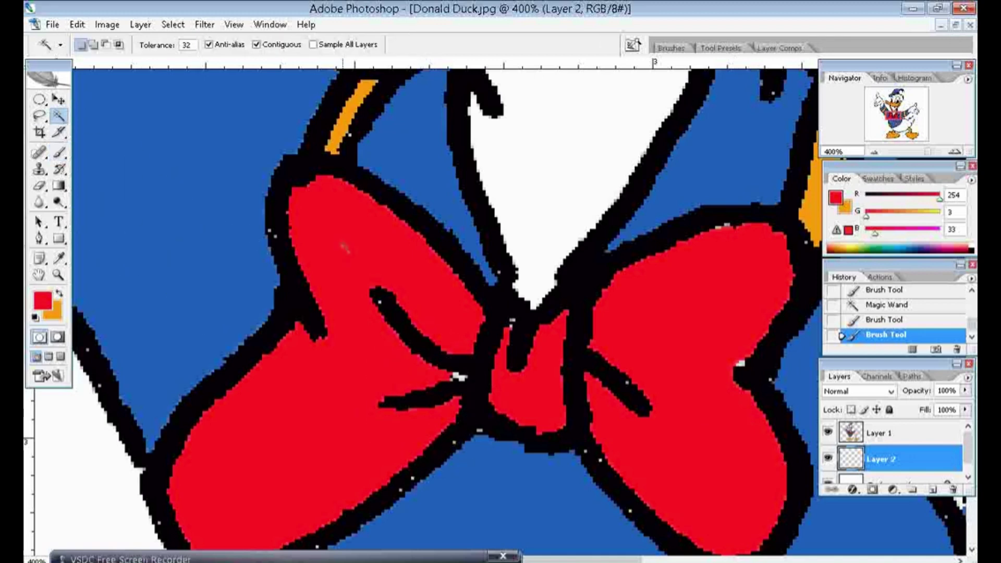
left_click(342, 243)
key("ctrl+d")
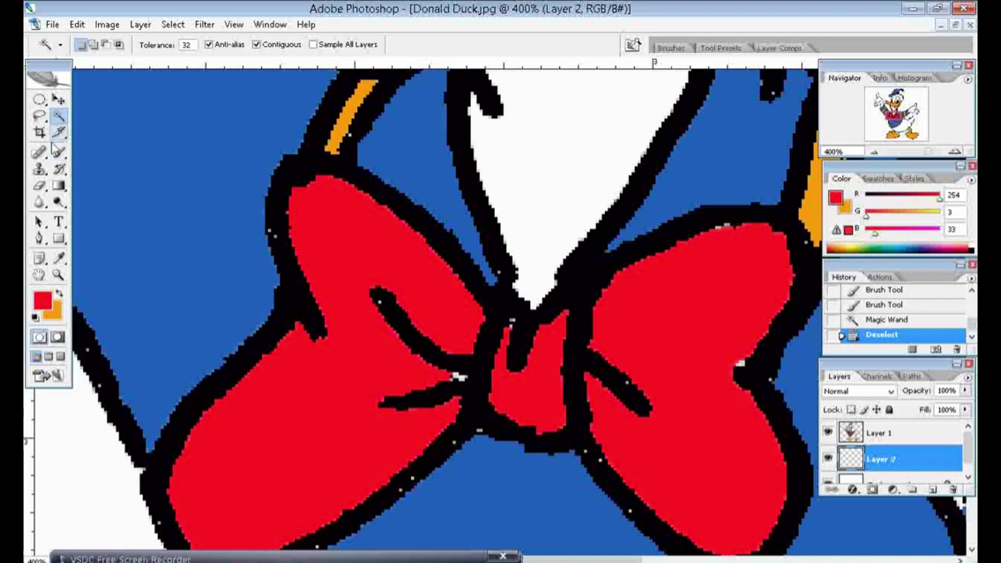
- Brush red over the gaps around the bow knot and the upper right loop
left_click(58, 151)
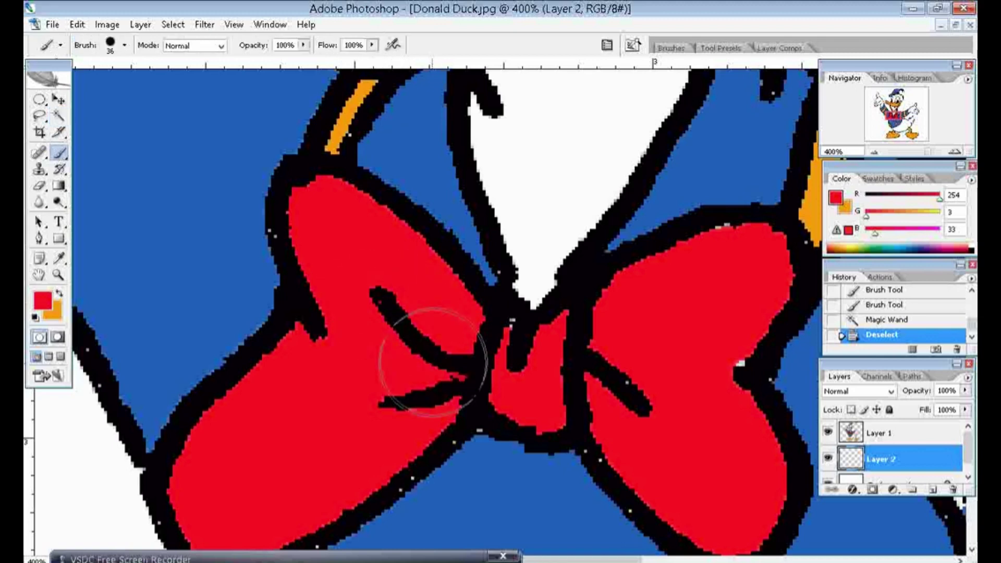
left_click_drag(487, 319, 471, 402)
left_click_drag(531, 313, 495, 360)
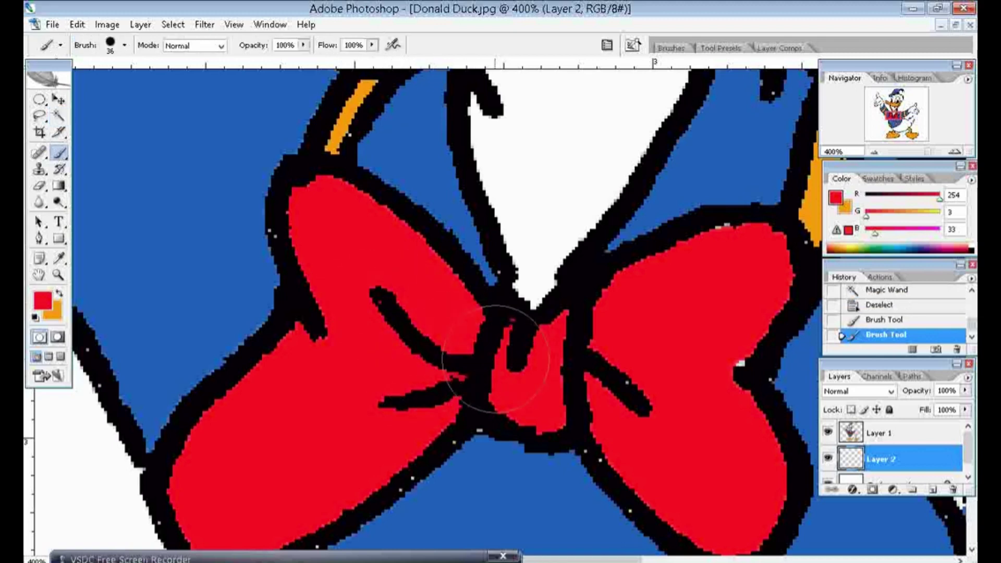
scroll(495, 358, "down", 2)
scroll(484, 386, "down", 1)
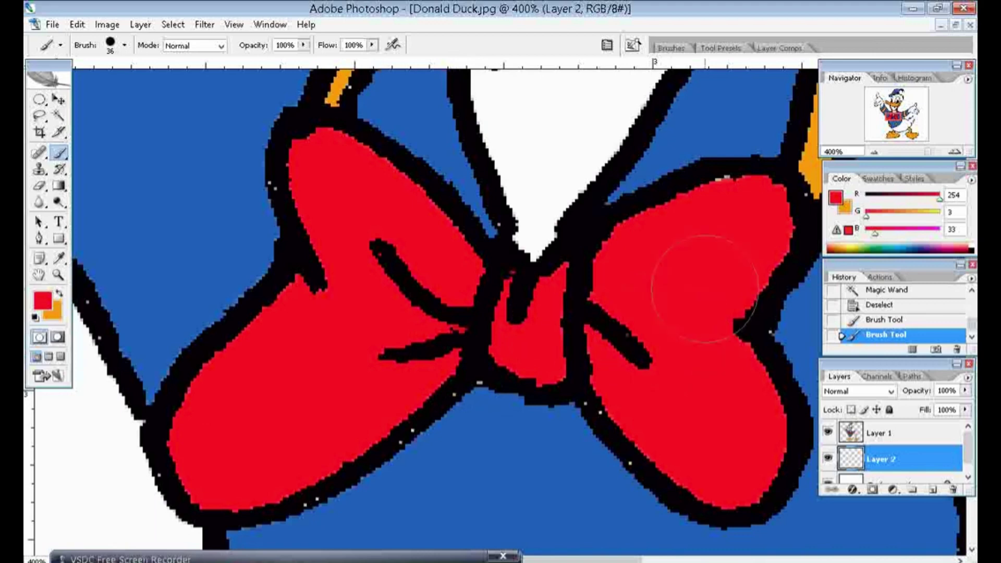
left_click_drag(740, 179, 724, 240)
scroll(721, 239, "up", 1)
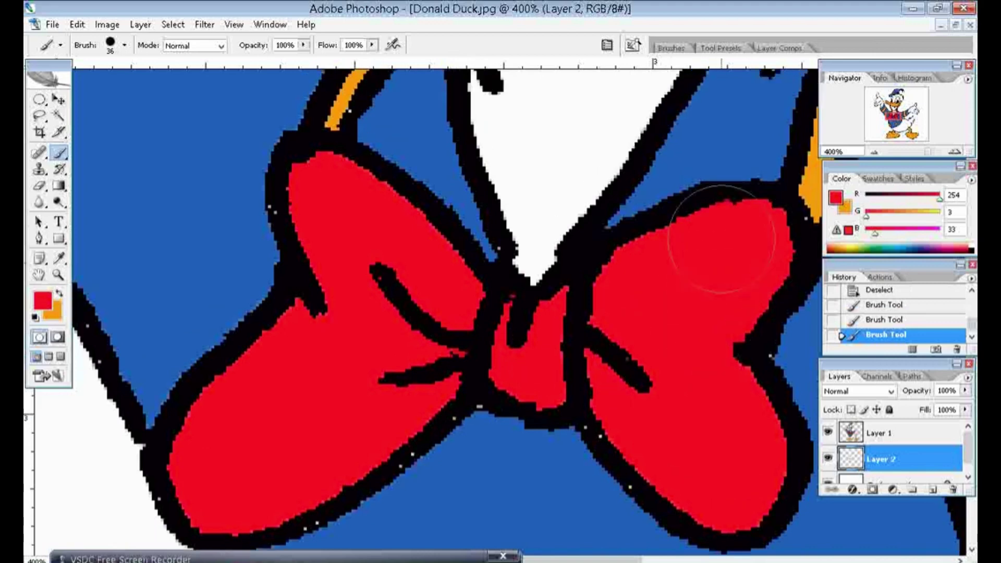
scroll(565, 347, "up", 3)
scroll(599, 302, "up", 2)
scroll(623, 269, "up", 3)
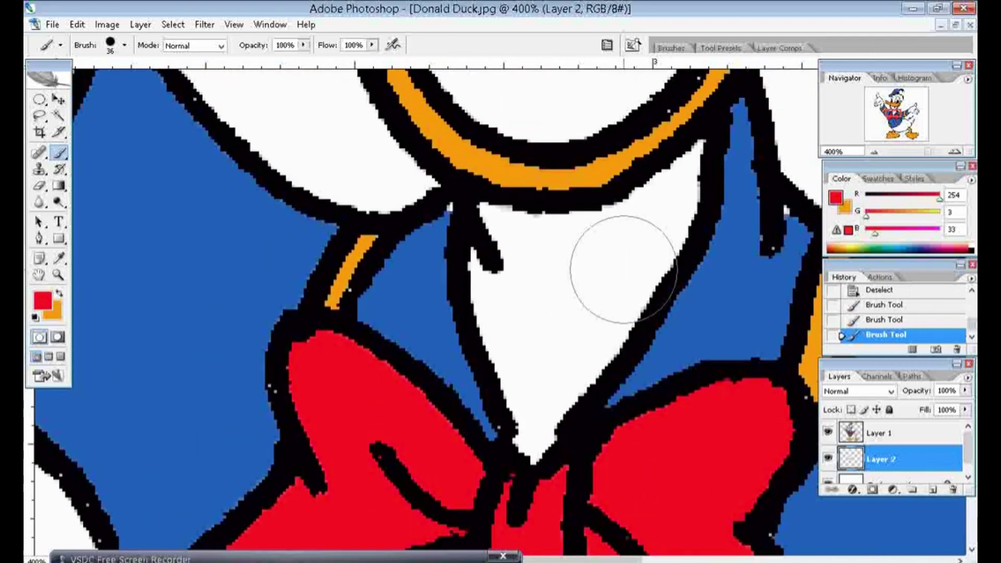
scroll(623, 270, "up", 2)
scroll(620, 269, "up", 3)
scroll(619, 267, "up", 4)
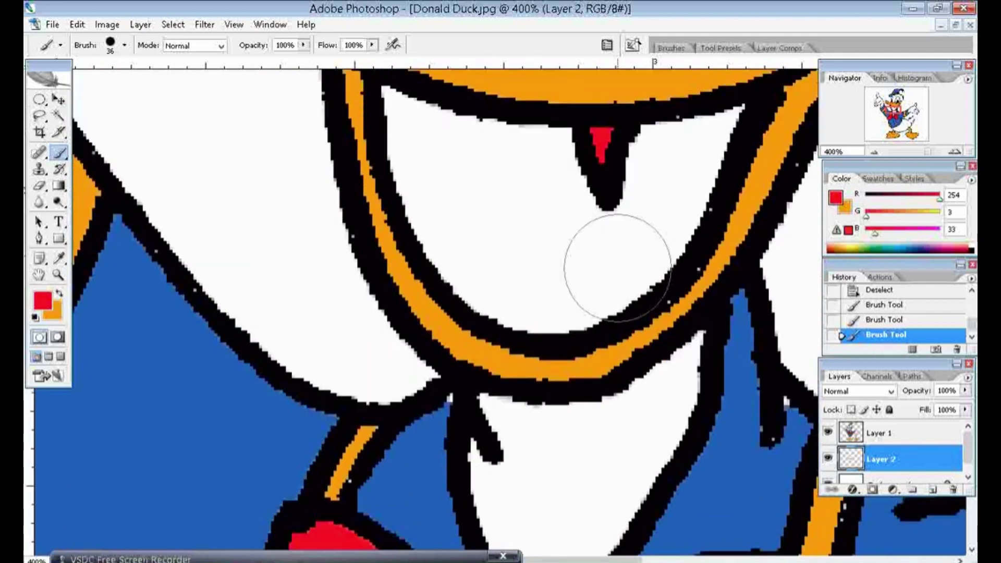
scroll(617, 268, "down", 3)
scroll(616, 269, "down", 3)
scroll(614, 269, "down", 3)
scroll(611, 269, "down", 2)
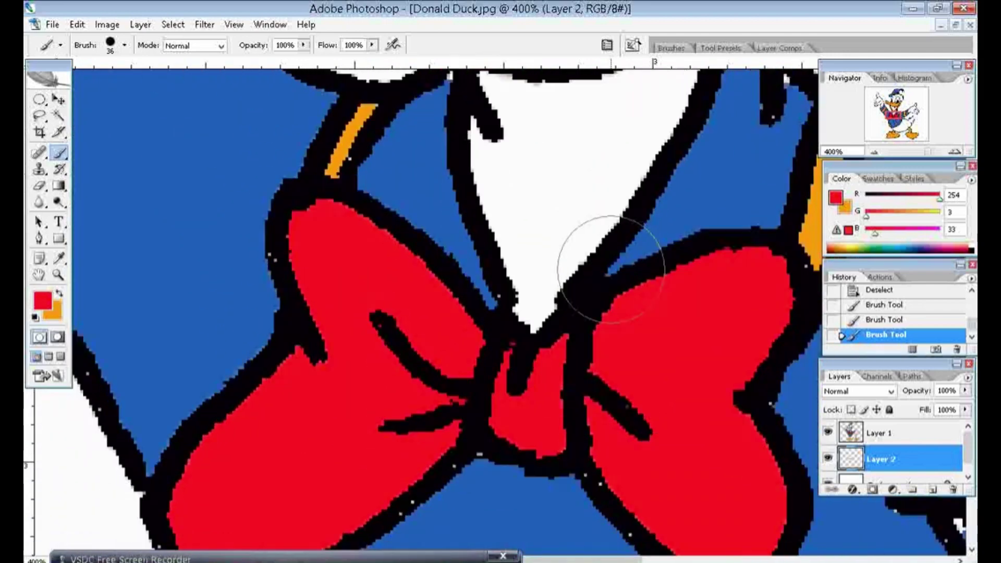
scroll(617, 269, "down", 2)
scroll(595, 238, "up", 3)
scroll(599, 245, "up", 2)
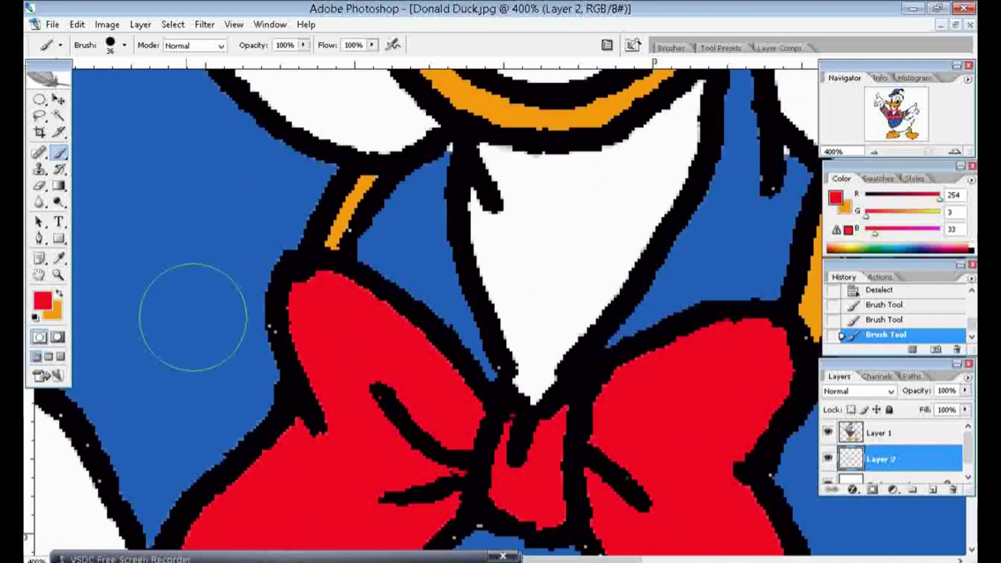
- Sample the jacket blue (33, 96, 182) and shrink the brush to 16 px
left_click(59, 259)
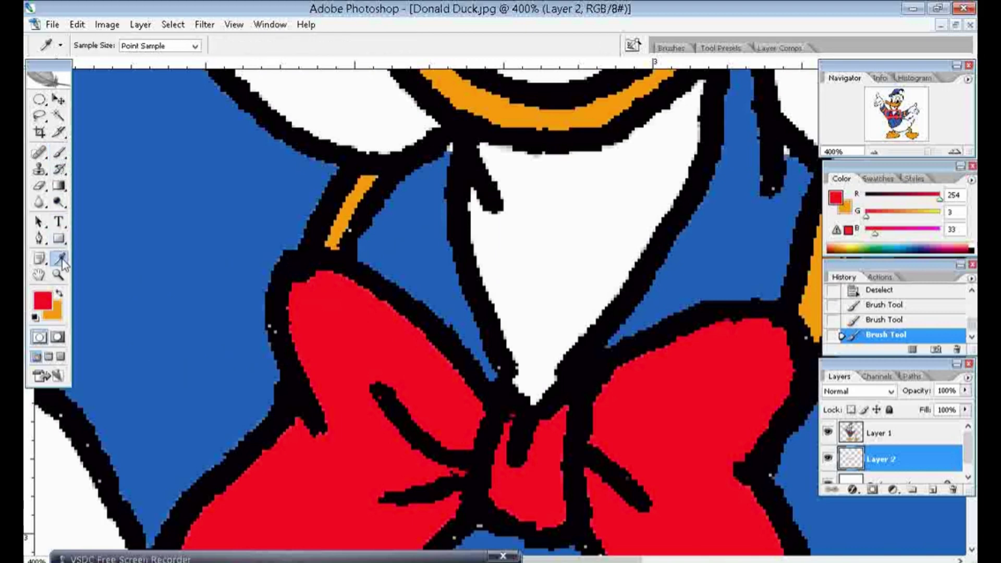
left_click(408, 238)
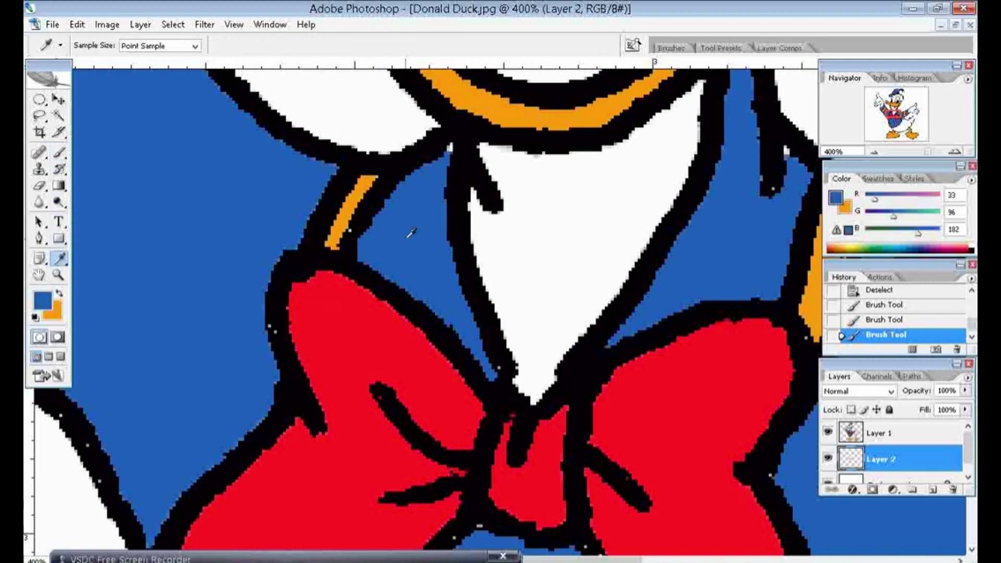
left_click(60, 155)
right_click(472, 191)
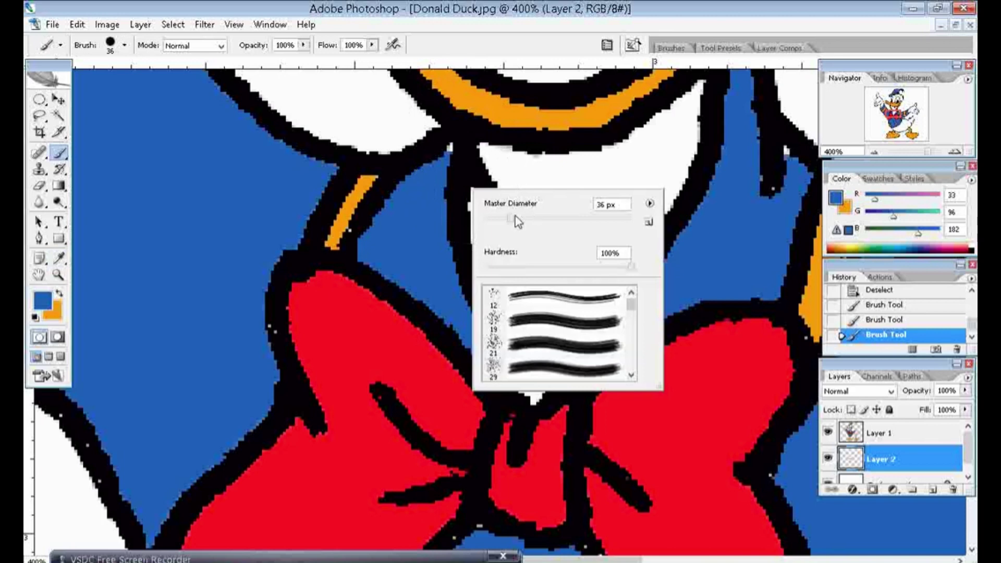
left_click_drag(495, 223, 497, 223)
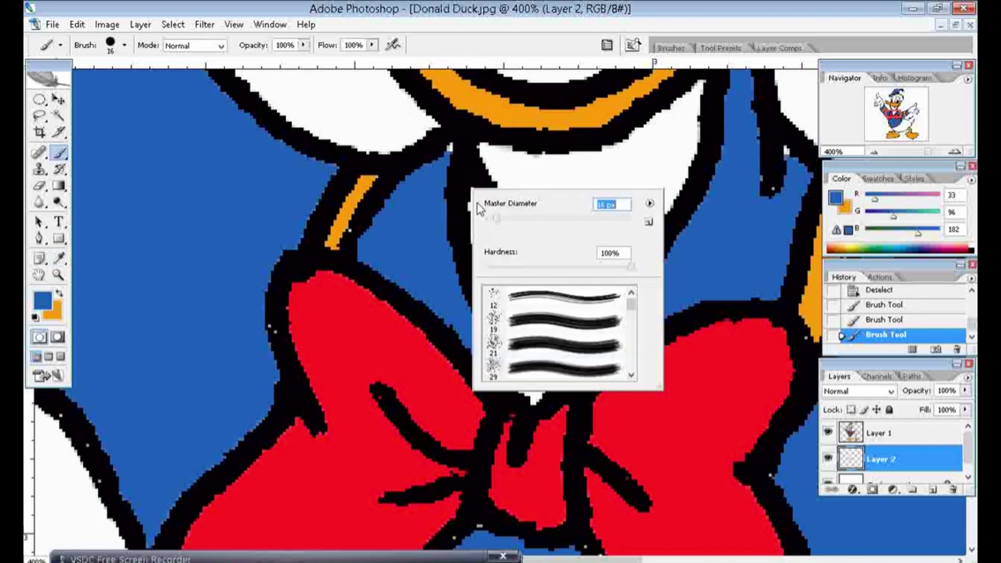
left_click(469, 167)
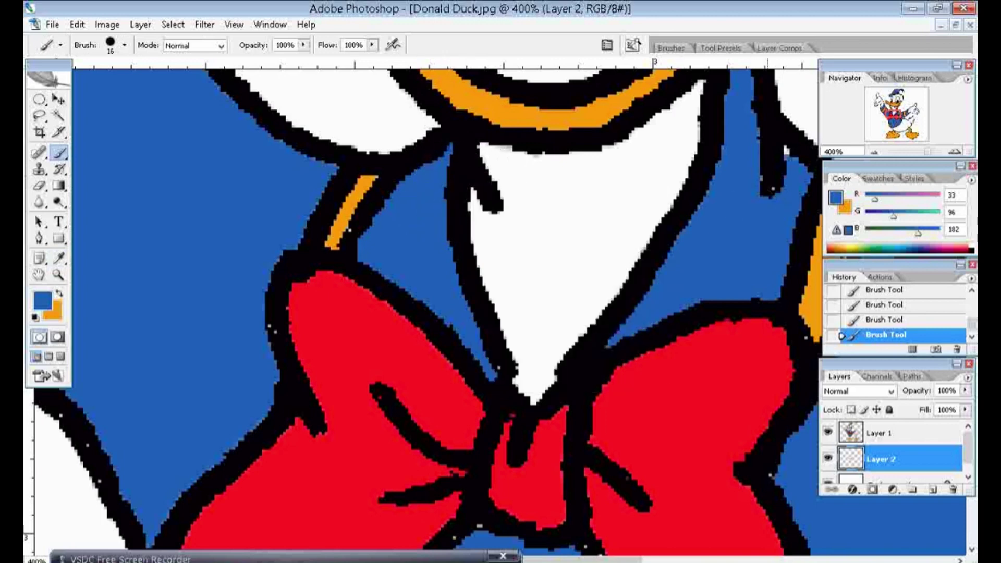
- Paint blue over the jacket beside the bow, zooming out to about 246%
mouse_move(767, 177)
left_mouse_down()
mouse_move(770, 151)
mouse_move(767, 188)
left_mouse_up()
scroll(766, 172, "down", 2)
scroll(678, 260, "down", 3)
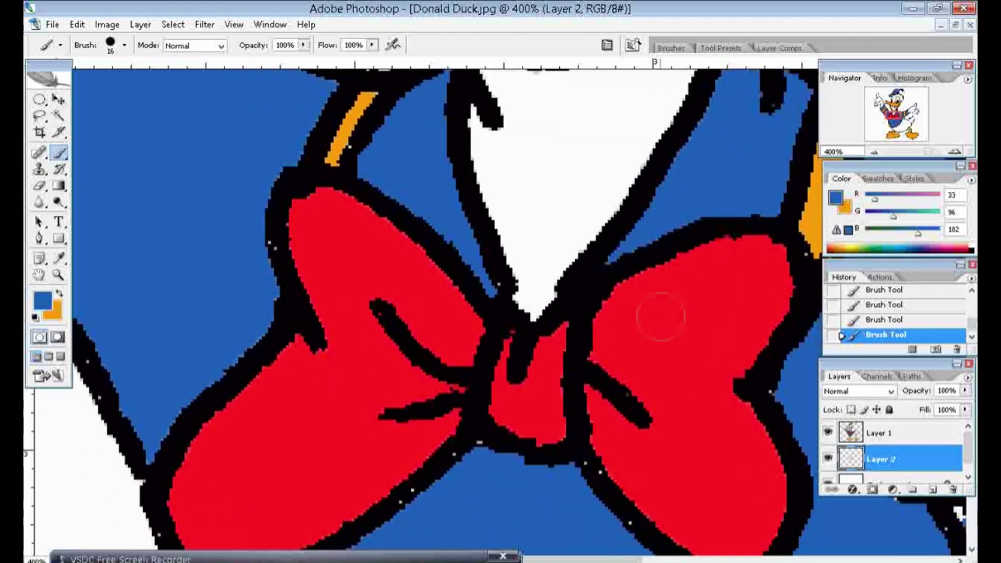
scroll(659, 313, "down", 2)
scroll(651, 337, "up", 1)
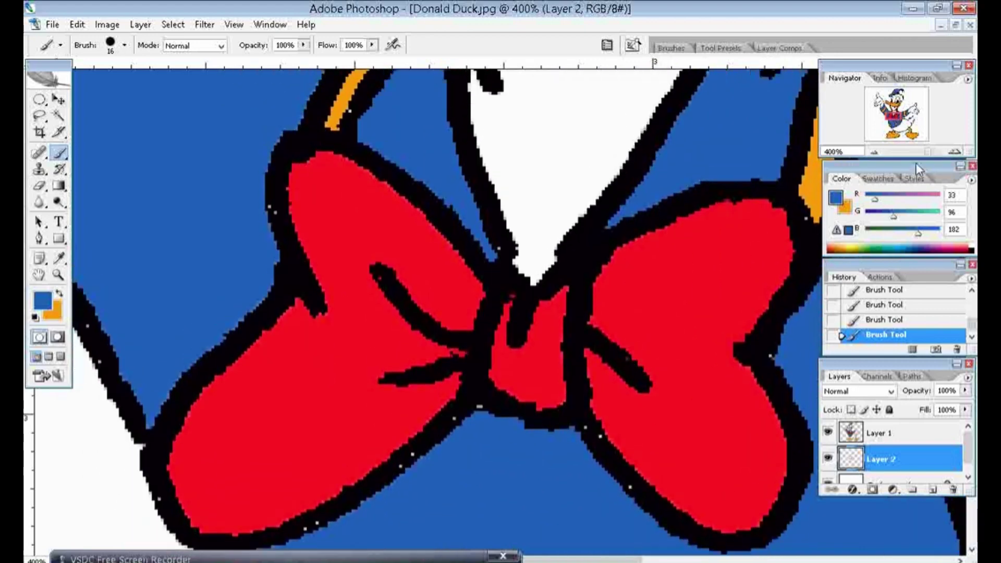
left_click_drag(928, 155, 923, 155)
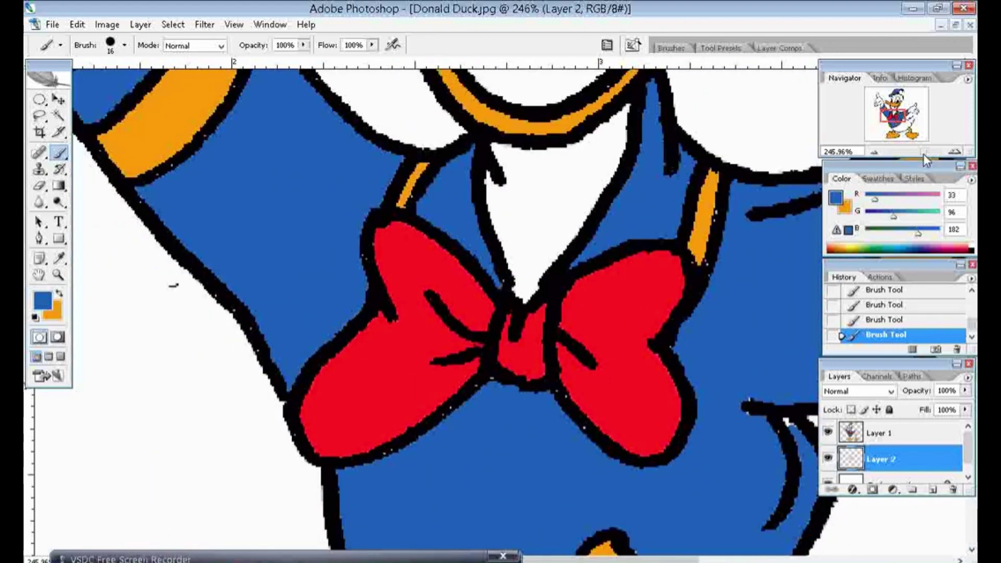
left_click_drag(762, 411, 790, 437)
scroll(694, 386, "down", 3)
scroll(694, 386, "down", 5)
scroll(694, 386, "down", 7)
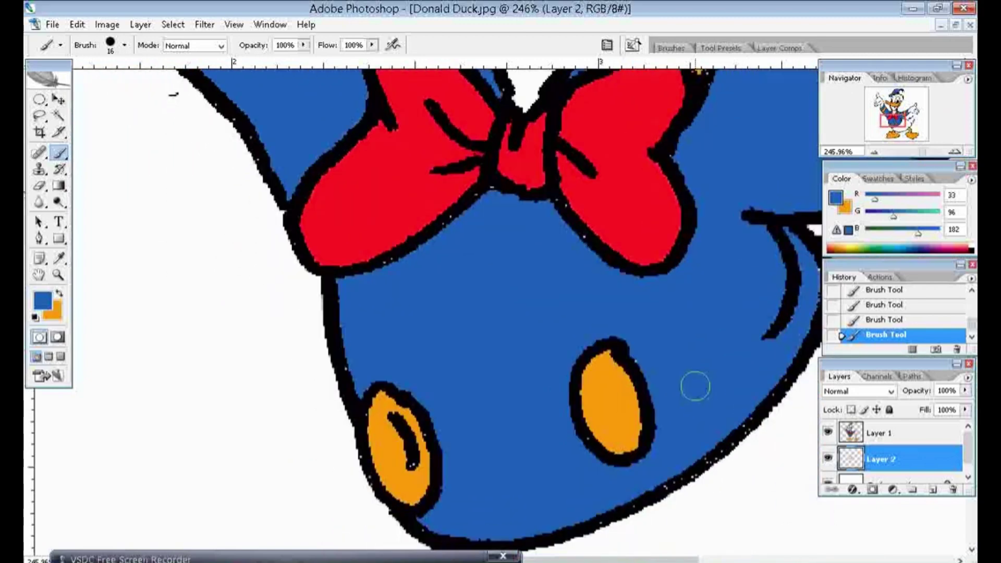
scroll(695, 385, "up", 2)
scroll(694, 386, "up", 5)
scroll(694, 385, "up", 5)
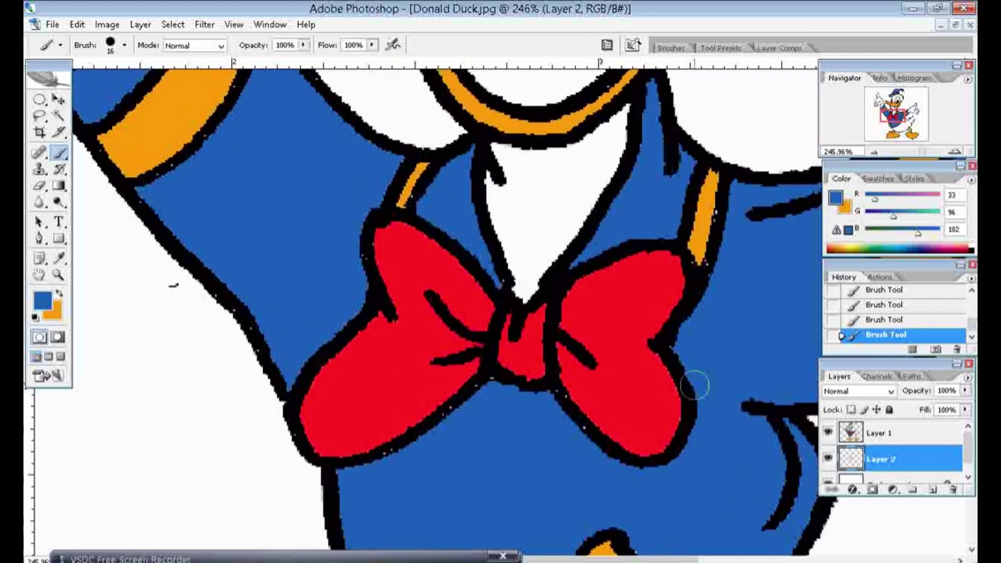
scroll(693, 385, "up", 6)
scroll(694, 384, "up", 5)
scroll(694, 384, "up", 6)
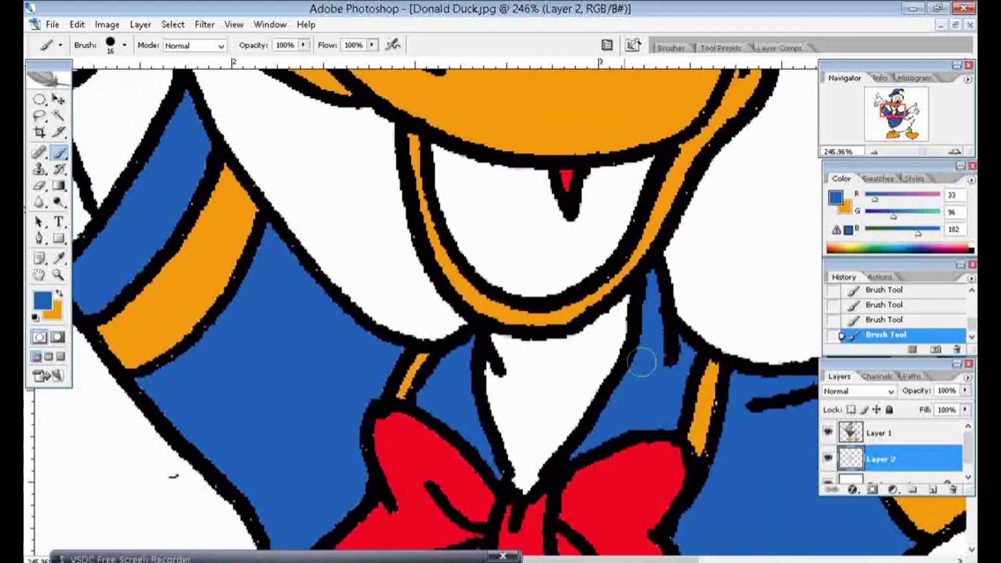
scroll(693, 384, "right", 20)
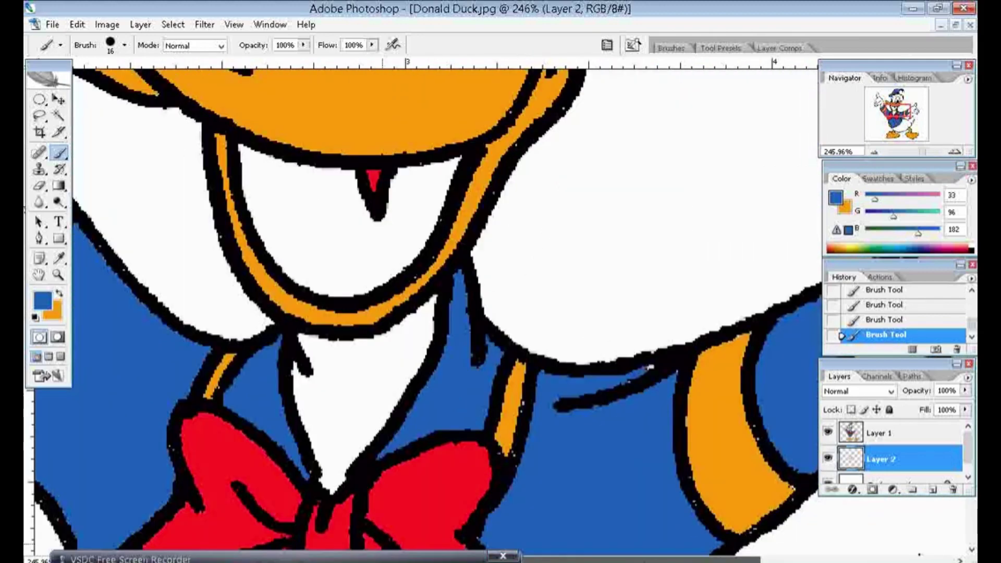
scroll(693, 384, "right", 10)
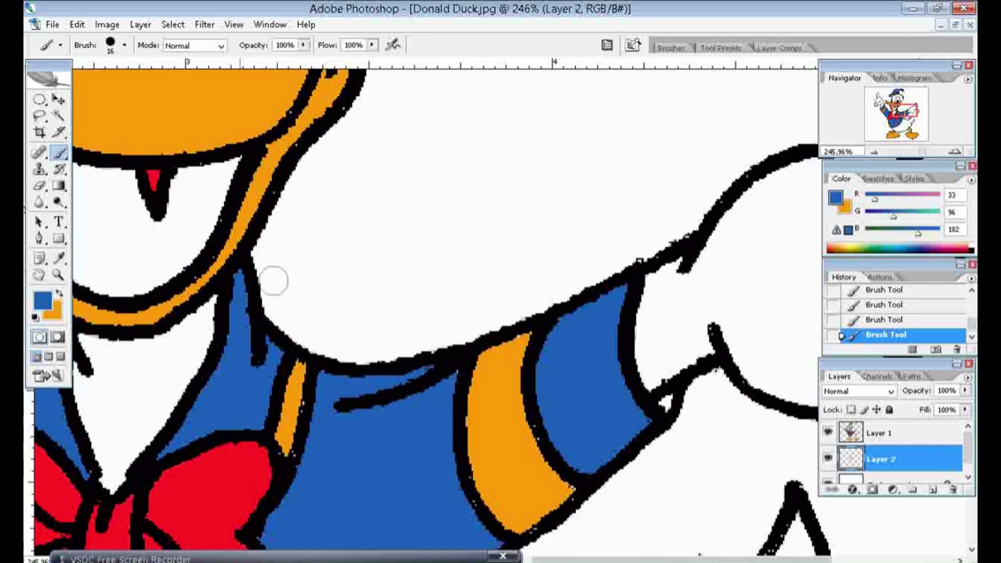
- Set the foreground to dark blue 184076 and erase the blue spill near the arm
left_click(42, 301)
left_click(310, 260)
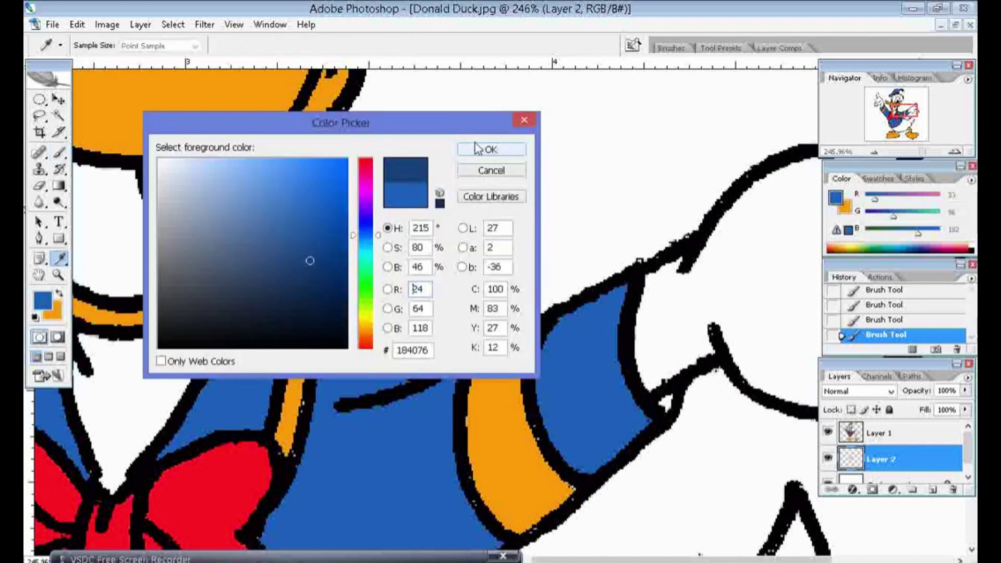
left_click(490, 150)
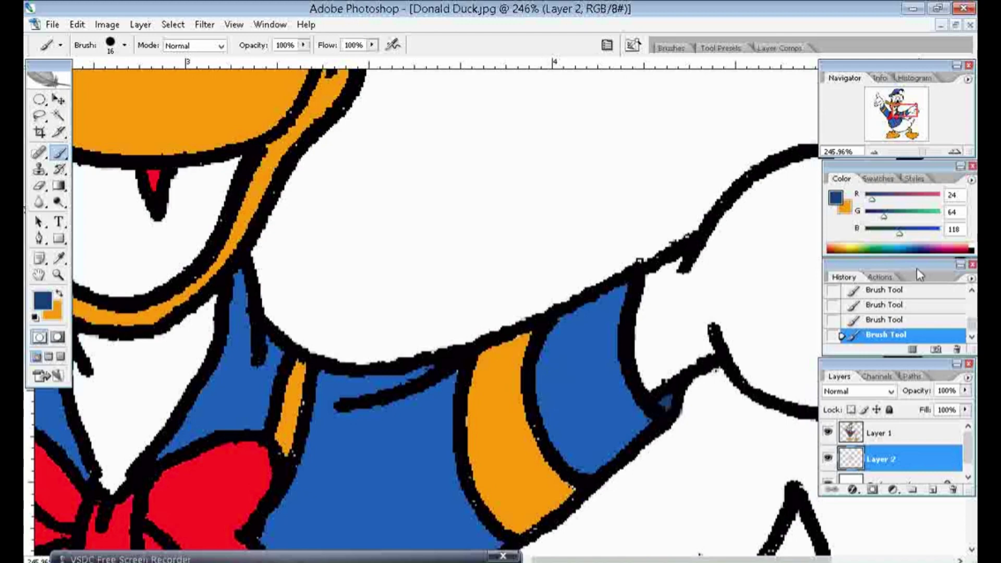
left_click(39, 185)
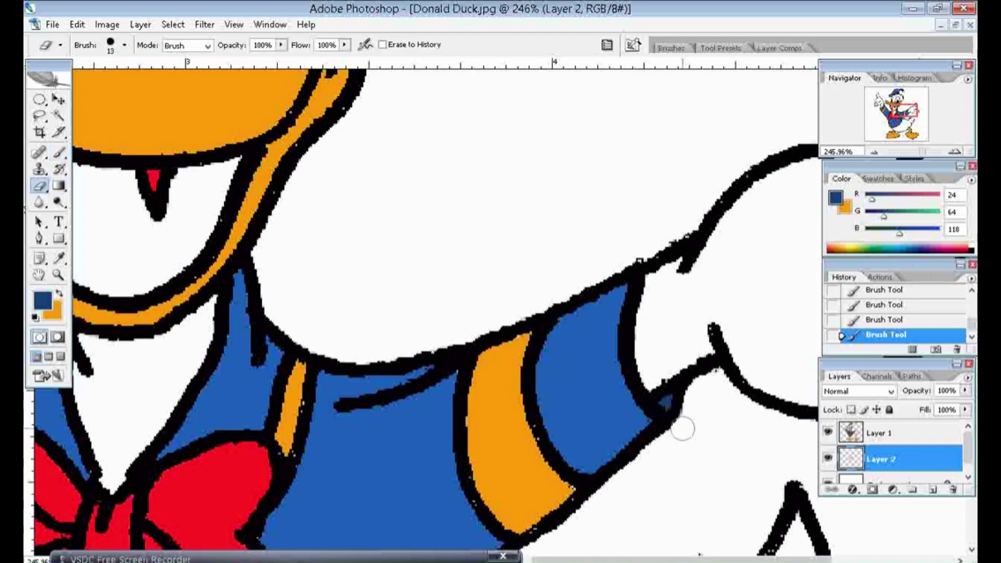
left_click_drag(690, 403, 671, 402)
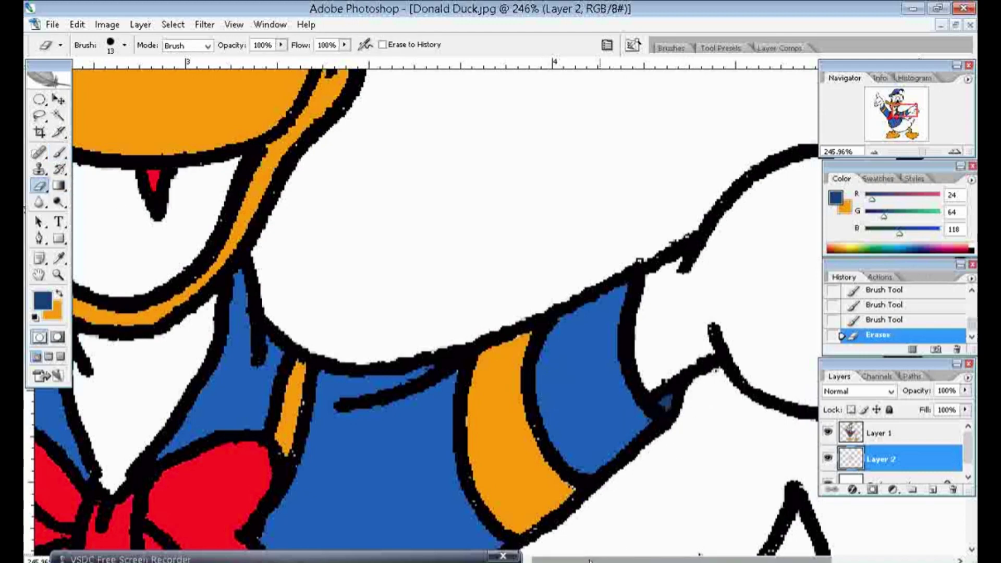
scroll(443, 313, "left", 5)
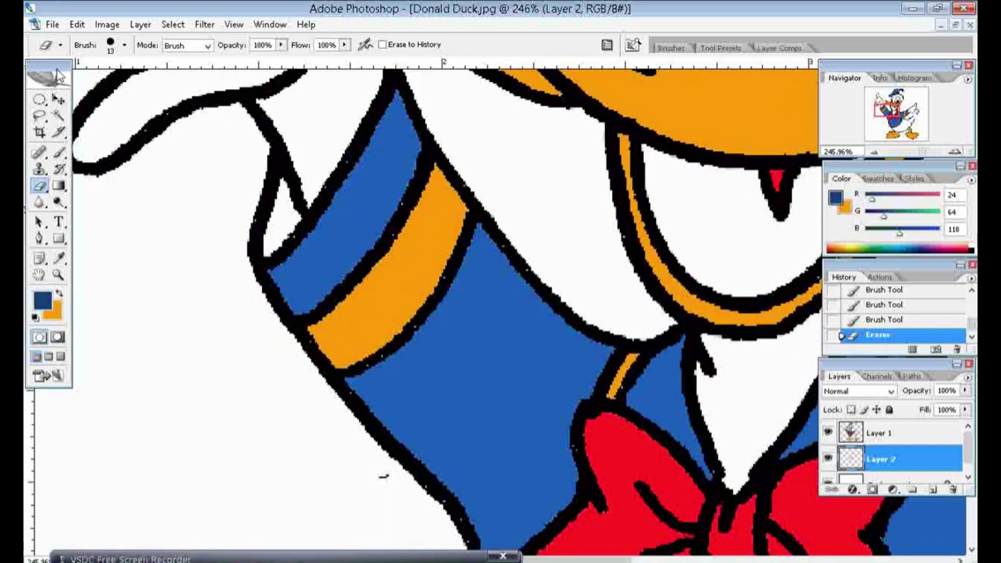
- Paint dark blue into the sleeve fold and erase the stray paint outside it
left_click(59, 151)
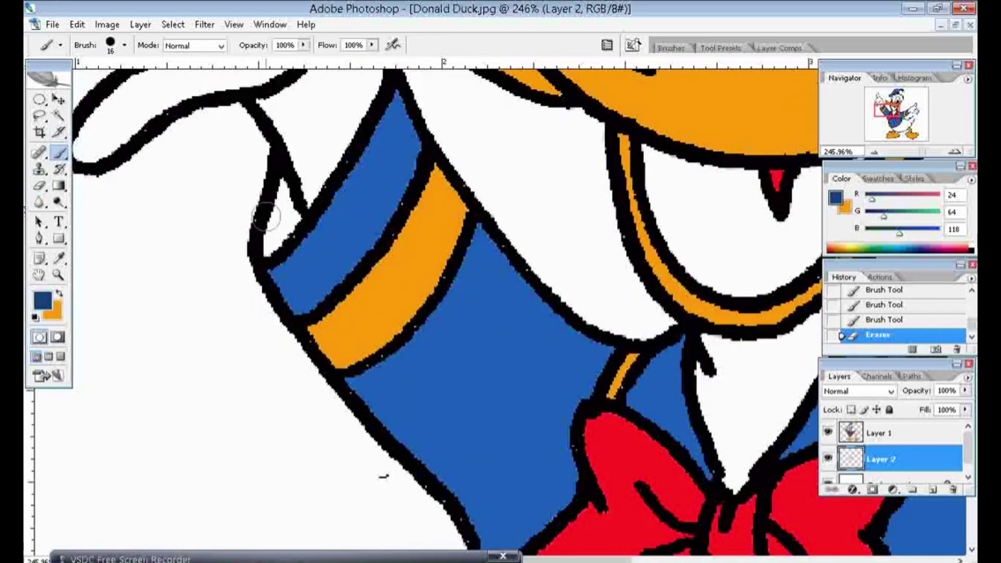
mouse_move(263, 229)
left_mouse_down()
mouse_move(288, 218)
mouse_move(282, 186)
left_mouse_up()
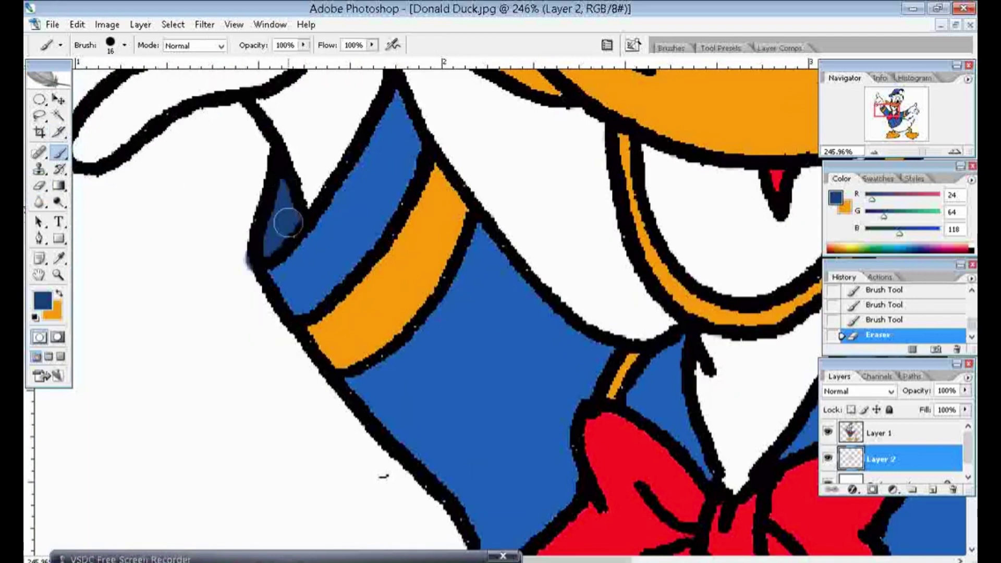
left_click(39, 186)
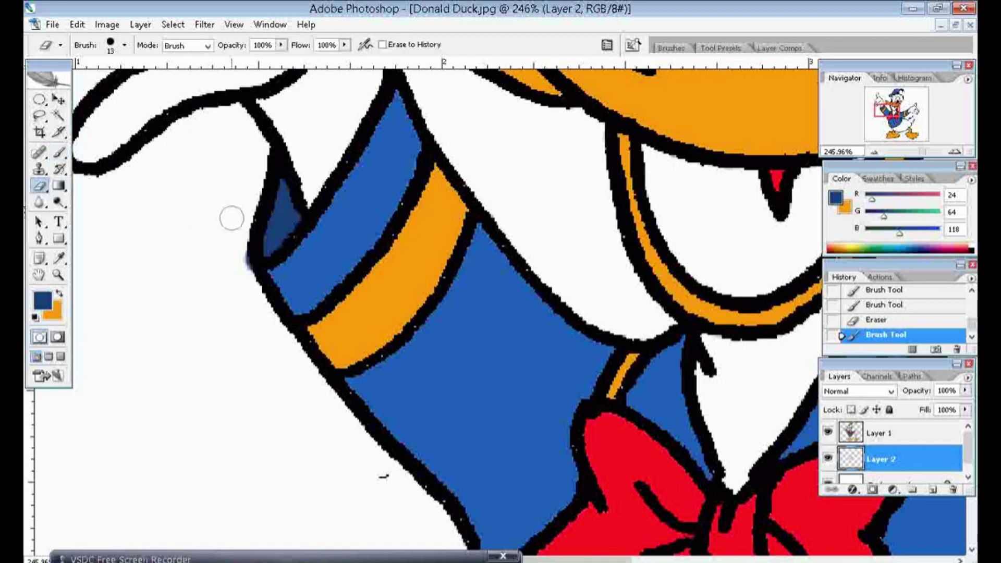
left_click_drag(260, 303, 247, 299)
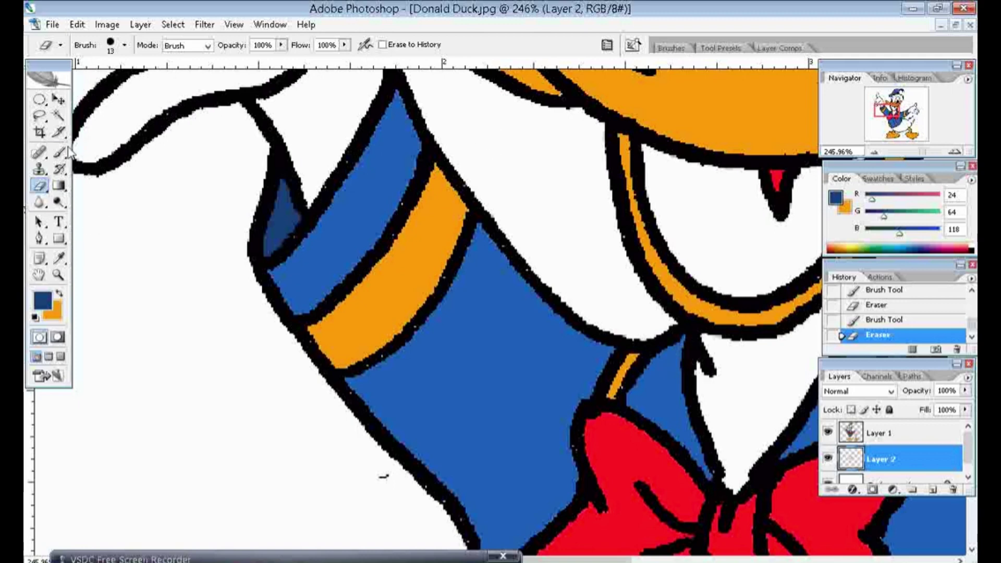
- Sample the orange and adjust the foreground colour to brown a06e1f
left_click(60, 258)
left_click(679, 110)
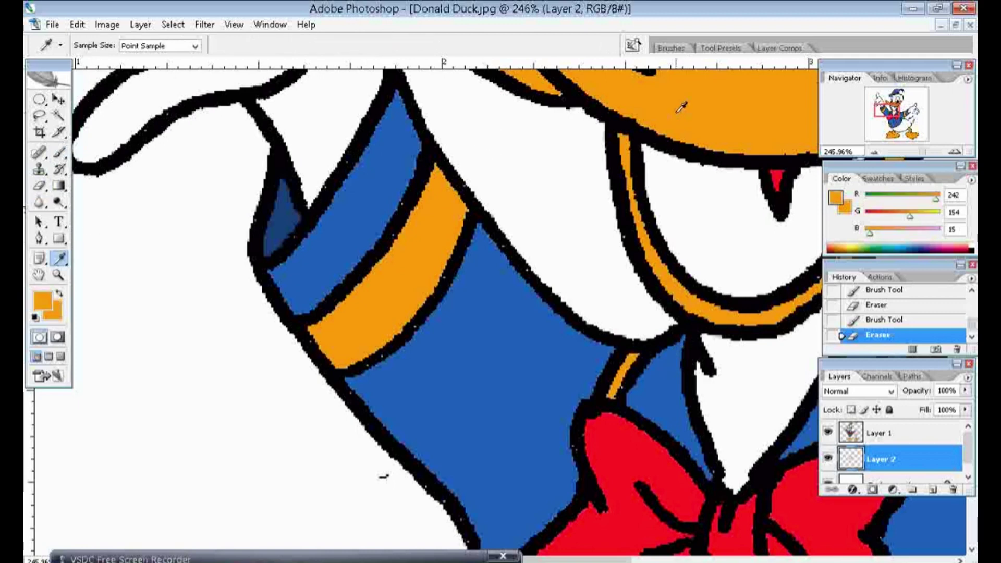
left_click(46, 301)
left_click(311, 229)
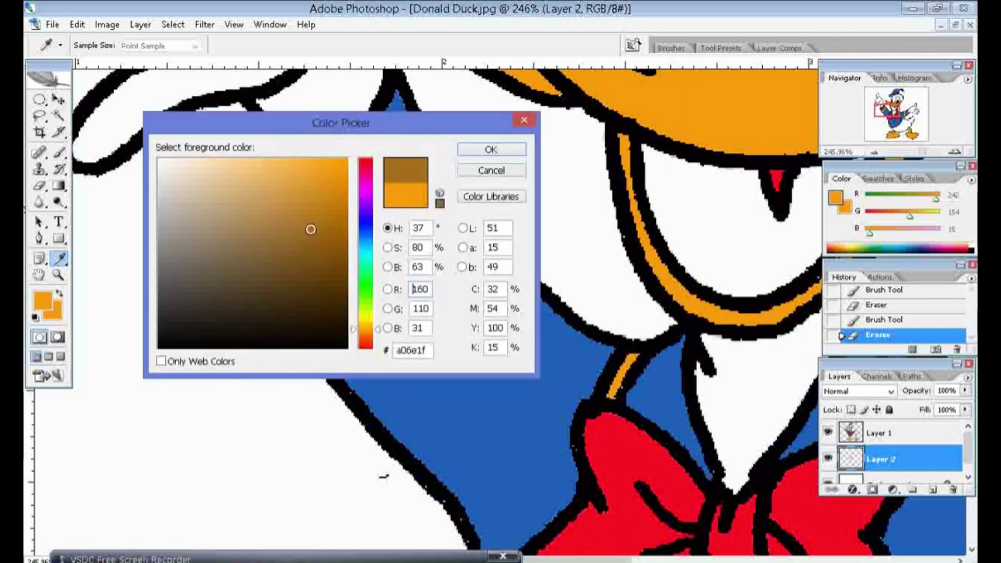
left_click(492, 148)
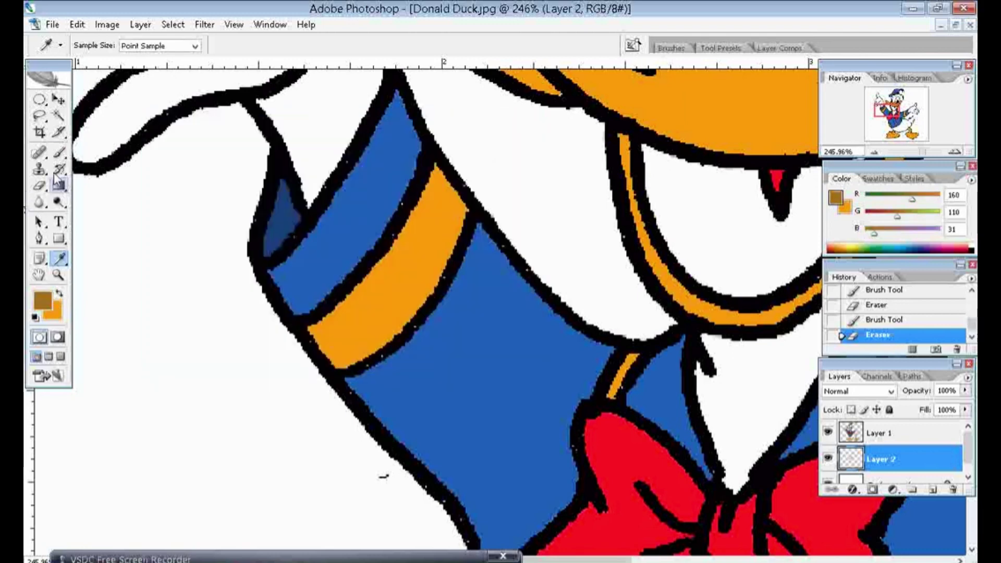
- Brush brown over the inside of Donald's mouth until the white is covered
left_click(59, 152)
mouse_move(651, 177)
left_mouse_down()
mouse_move(649, 153)
mouse_move(691, 184)
mouse_move(667, 229)
mouse_move(671, 209)
left_mouse_up()
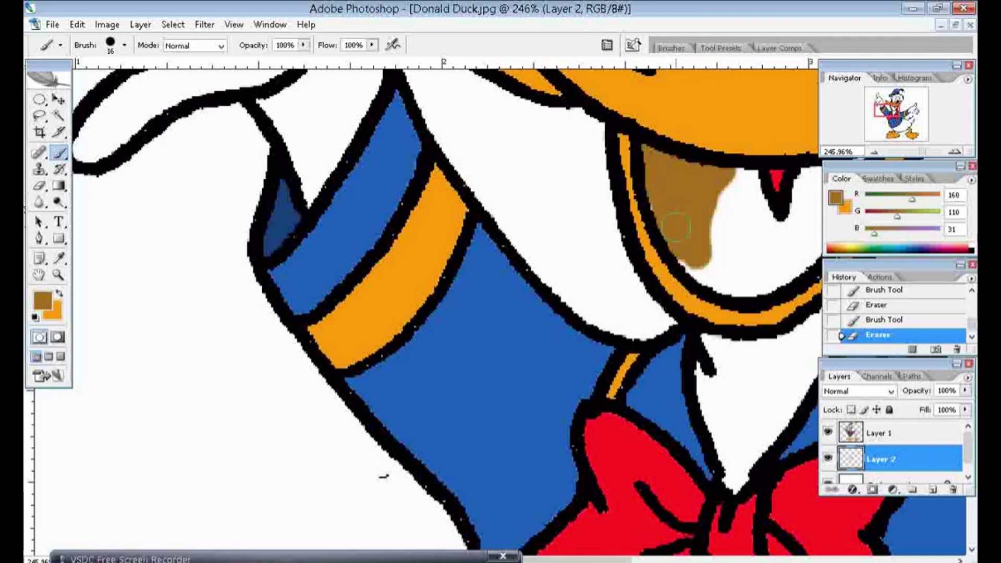
mouse_move(680, 259)
left_mouse_down()
mouse_move(708, 273)
mouse_move(754, 272)
left_mouse_up()
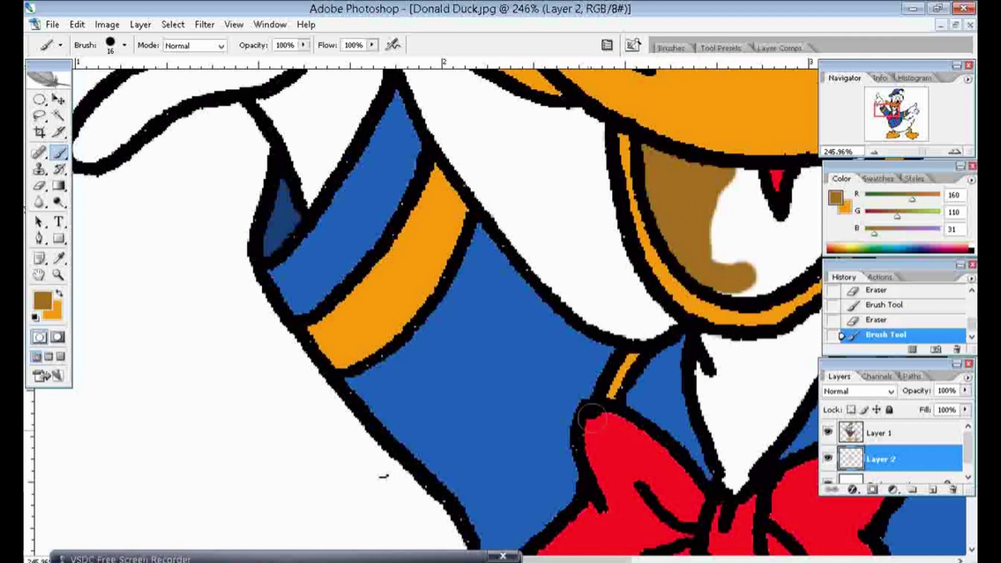
left_click_drag(521, 559, 623, 559)
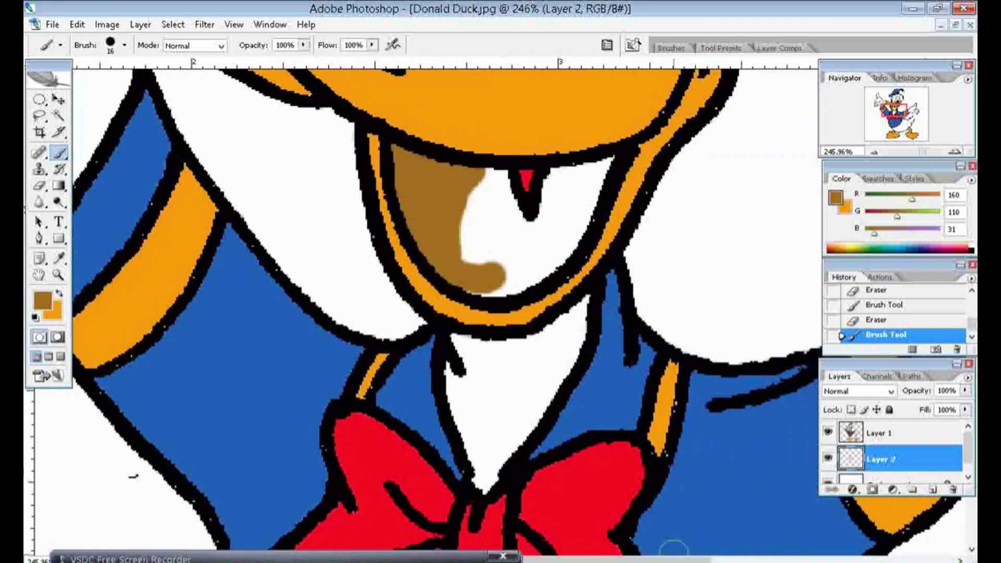
mouse_move(477, 188)
left_mouse_down()
mouse_move(470, 273)
mouse_move(583, 207)
mouse_move(590, 184)
left_mouse_up()
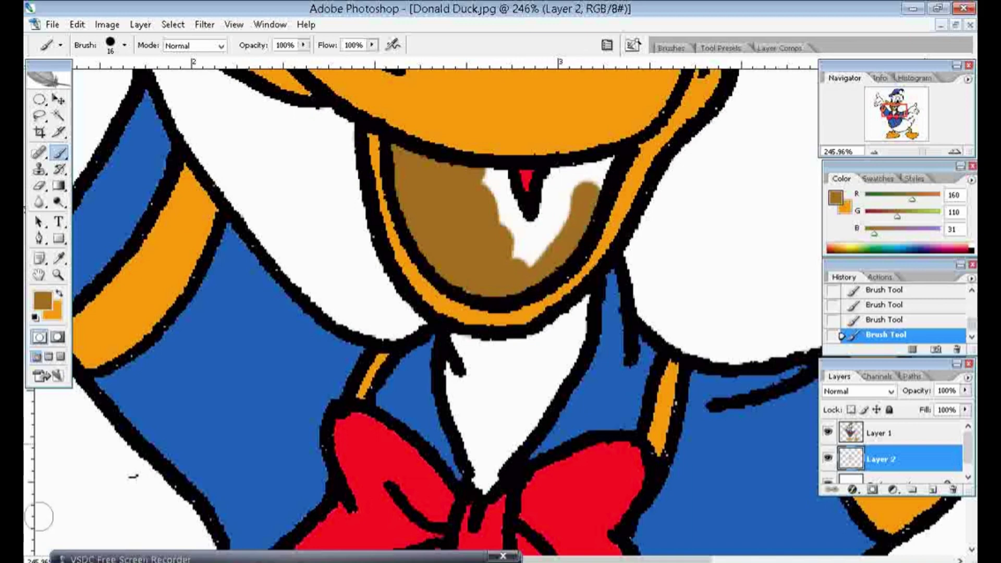
left_click_drag(566, 221, 608, 164)
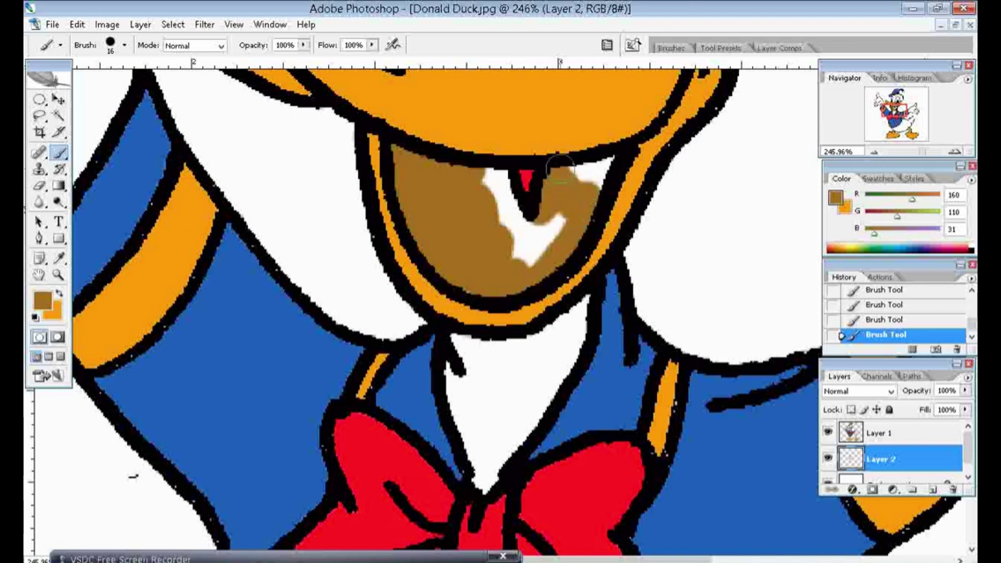
mouse_move(566, 230)
left_mouse_down()
mouse_move(537, 263)
mouse_move(488, 176)
left_mouse_up()
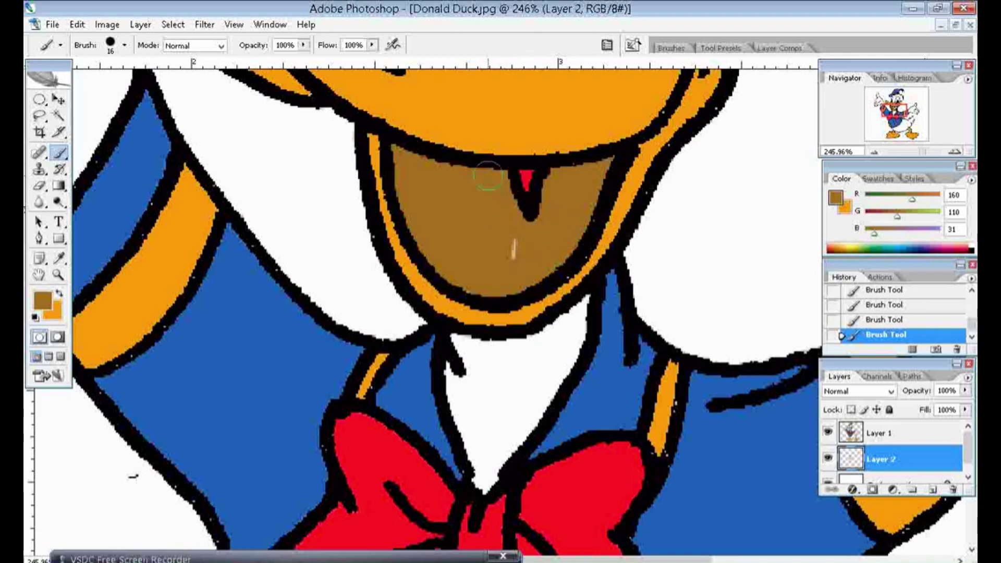
- Sample the hat blue and set the foreground to light blue (185, 202, 226)
scroll(504, 262, "up", 3)
scroll(506, 271, "up", 3)
scroll(510, 278, "up", 3)
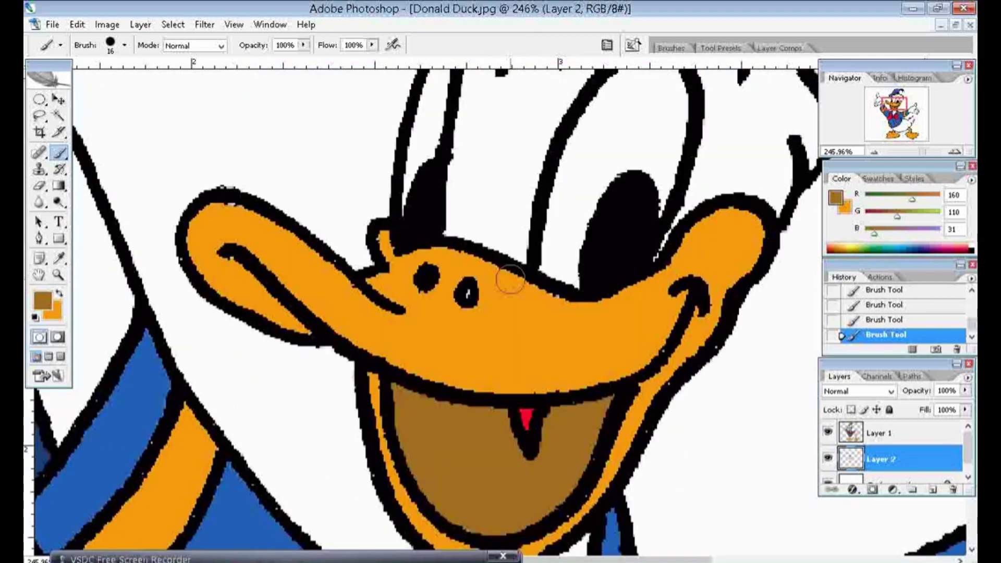
scroll(511, 279, "up", 3)
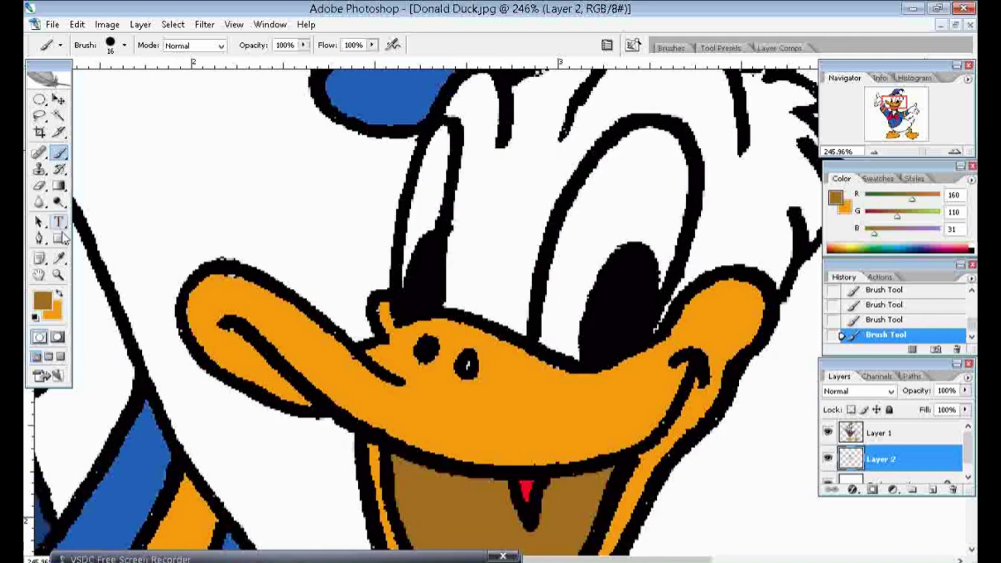
left_click(59, 258)
left_click(393, 94)
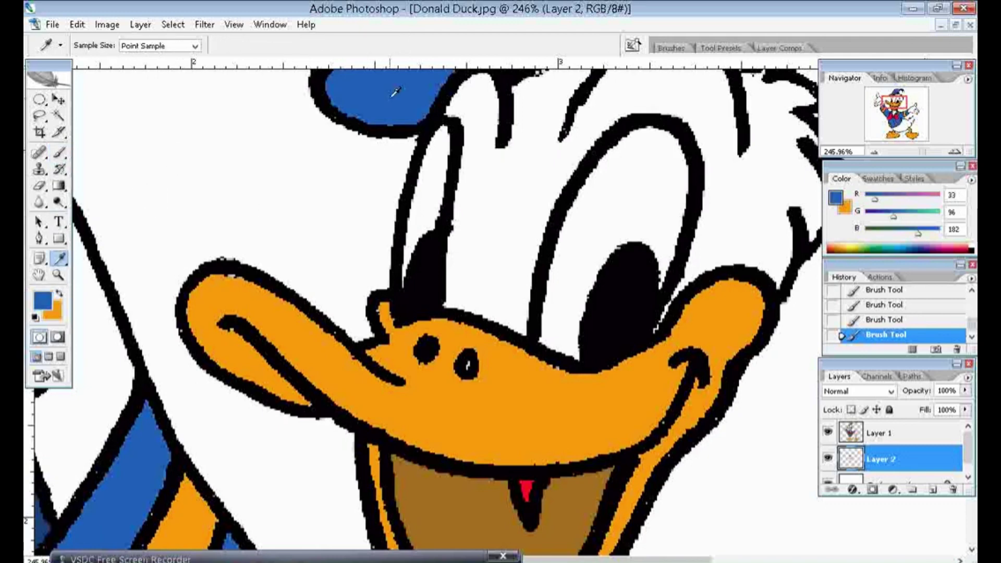
left_click(44, 308)
left_click(208, 173)
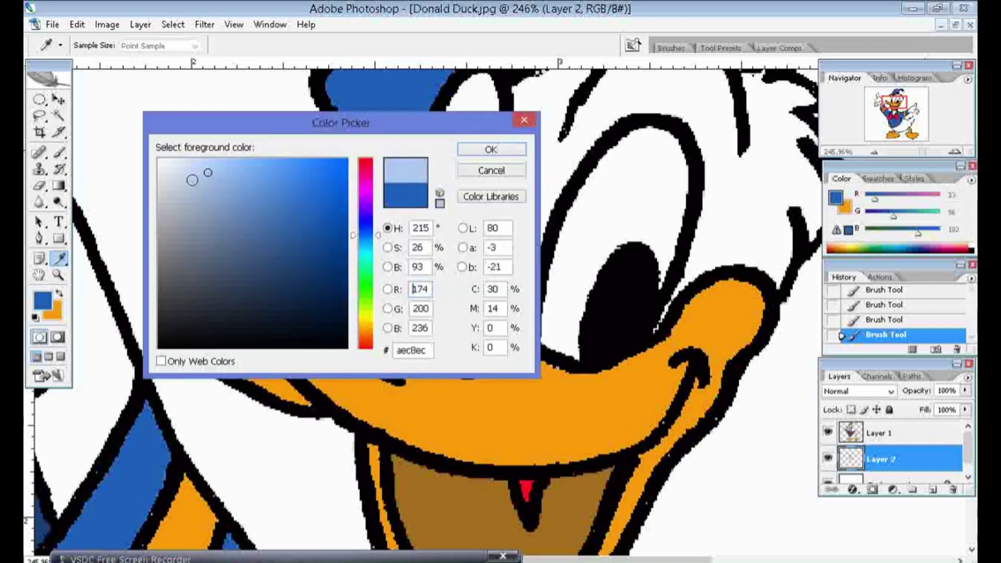
left_click(192, 180)
left_click(499, 151)
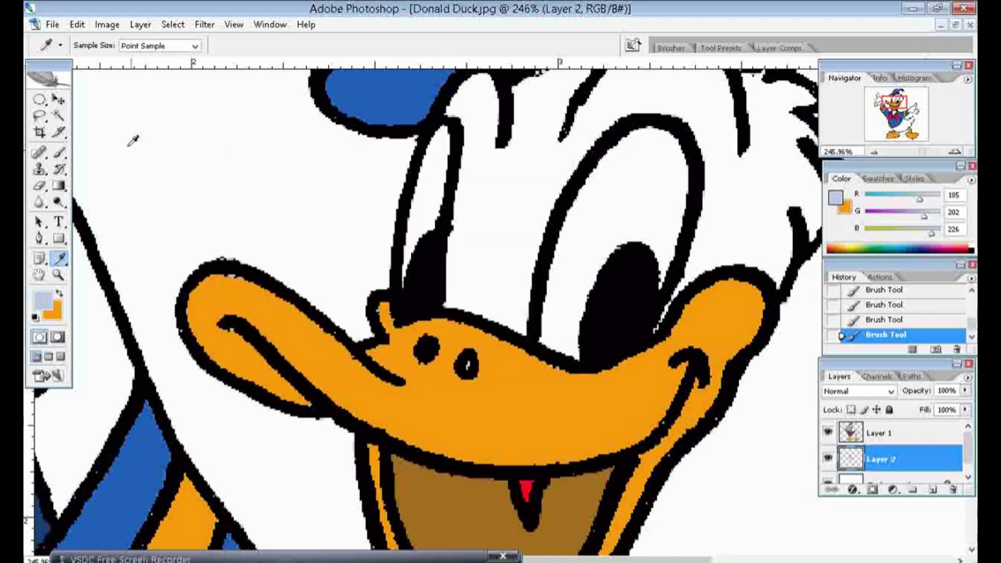
- Paint light blue into Donald's right eye and start filling the left eye
left_click(58, 152)
left_click_drag(654, 167, 592, 234)
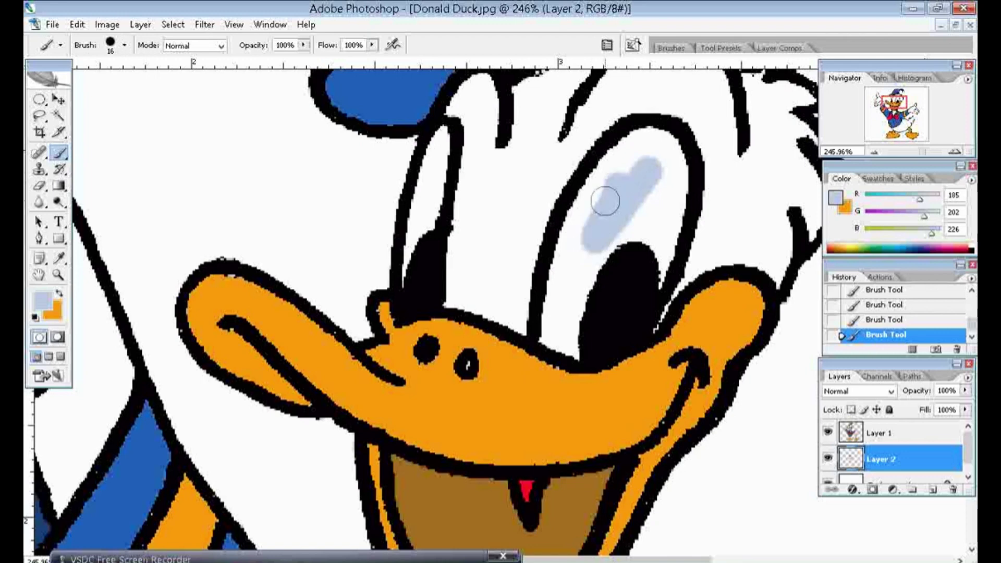
left_click_drag(603, 201, 552, 321)
left_click_drag(603, 230, 570, 300)
mouse_move(584, 258)
left_mouse_down()
mouse_move(566, 349)
mouse_move(579, 203)
mouse_move(639, 138)
mouse_move(629, 176)
mouse_move(634, 205)
mouse_move(655, 226)
mouse_move(653, 284)
left_mouse_up()
mouse_move(670, 186)
left_mouse_down()
mouse_move(659, 129)
mouse_move(632, 141)
left_mouse_up()
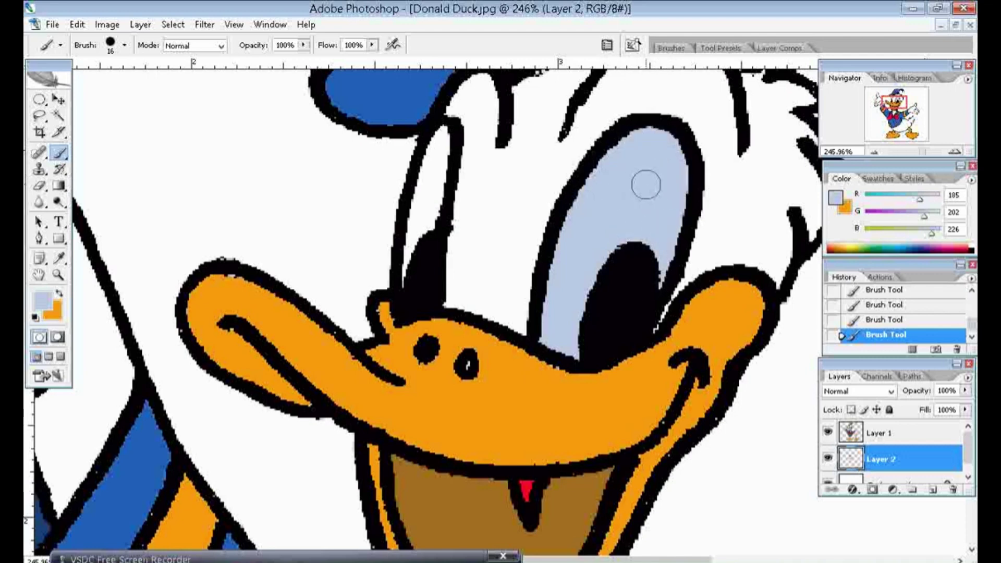
mouse_move(438, 169)
left_mouse_down()
mouse_move(404, 276)
mouse_move(441, 134)
left_mouse_up()
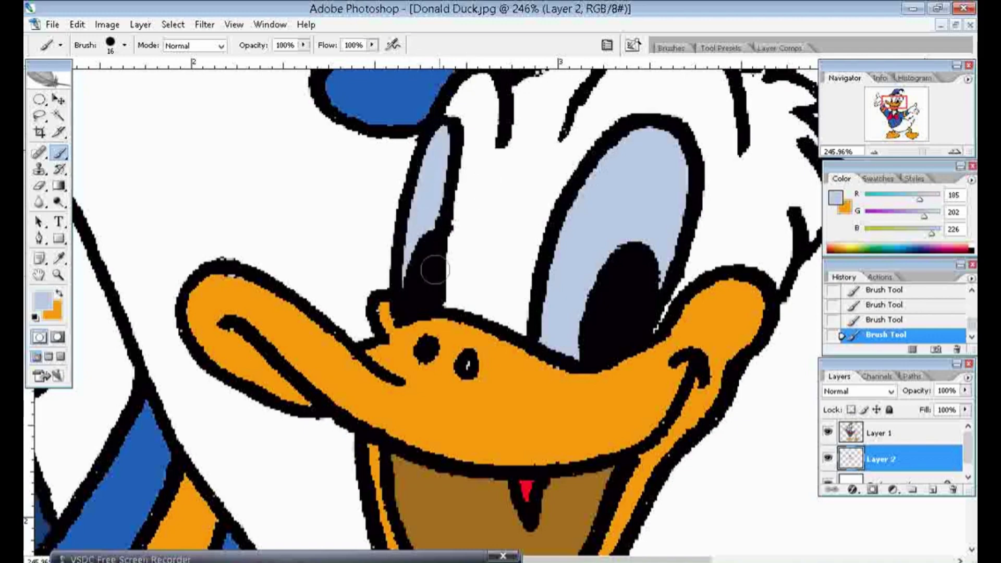
- Set the foreground paint colour to near-black (0, 1, 3) in the Color Picker
scroll(434, 270, "down", 2)
scroll(433, 281, "down", 2)
scroll(430, 297, "down", 2)
scroll(427, 309, "down", 2)
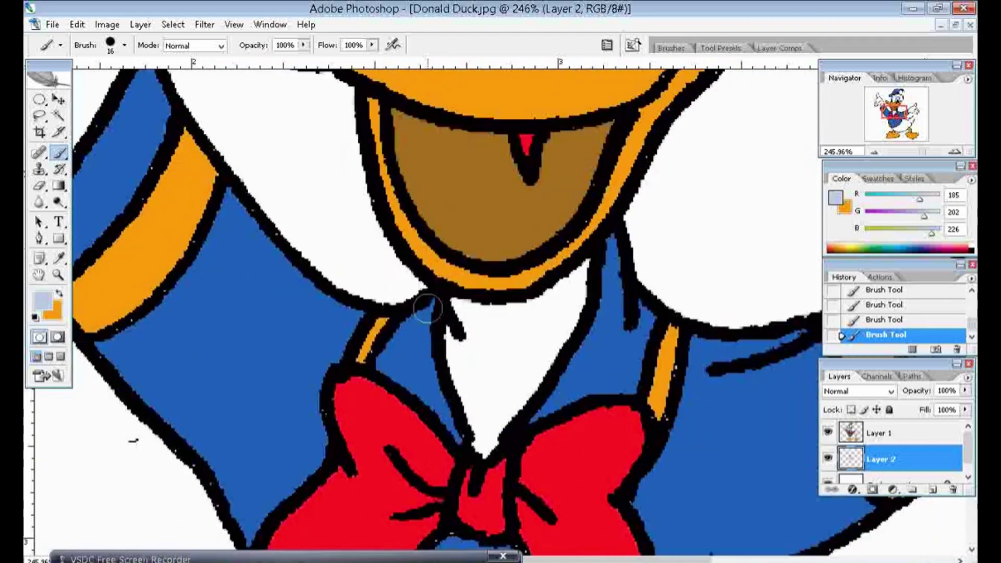
scroll(426, 307, "down", 2)
scroll(425, 307, "down", 2)
scroll(425, 307, "down", 2)
scroll(425, 306, "down", 2)
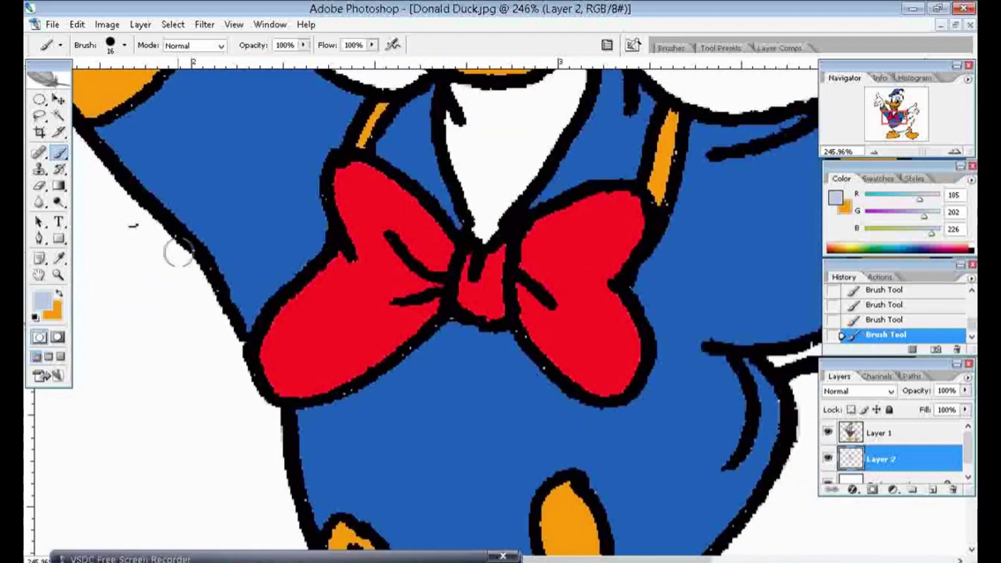
left_click(41, 302)
left_click(347, 346)
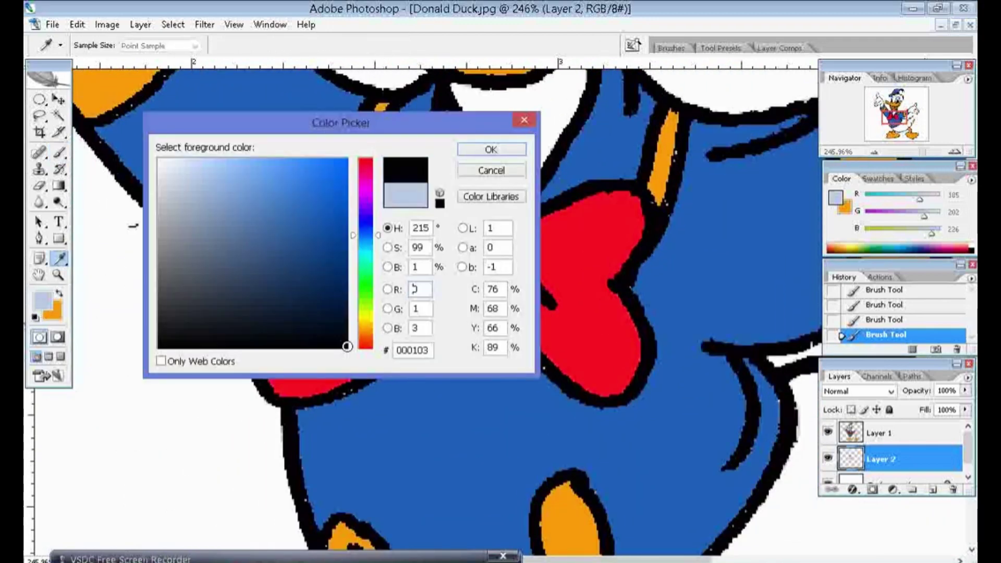
left_click(491, 150)
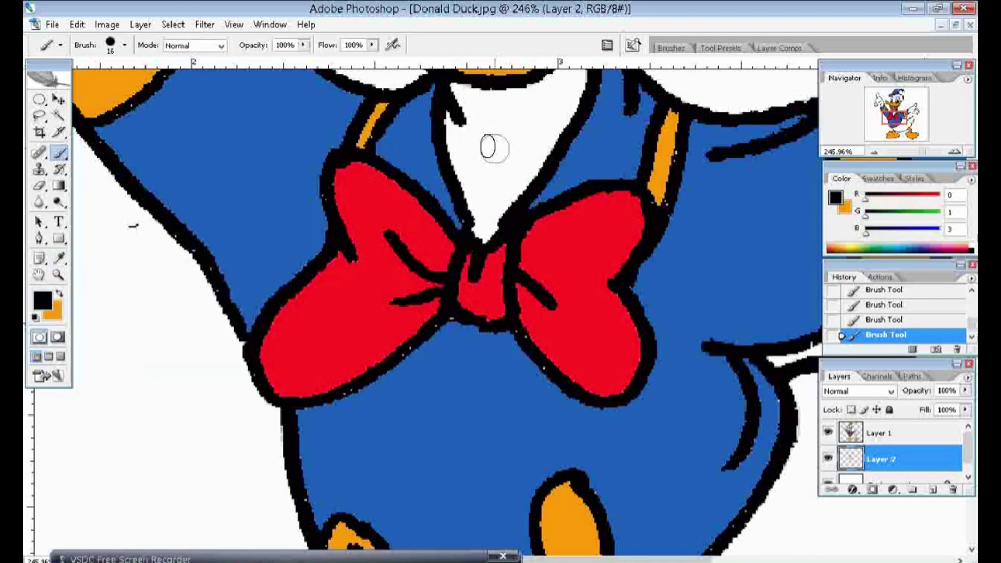
- Bring up the brush size settings and zoom in twice on the bow tie
right_click(60, 153)
left_click(133, 46)
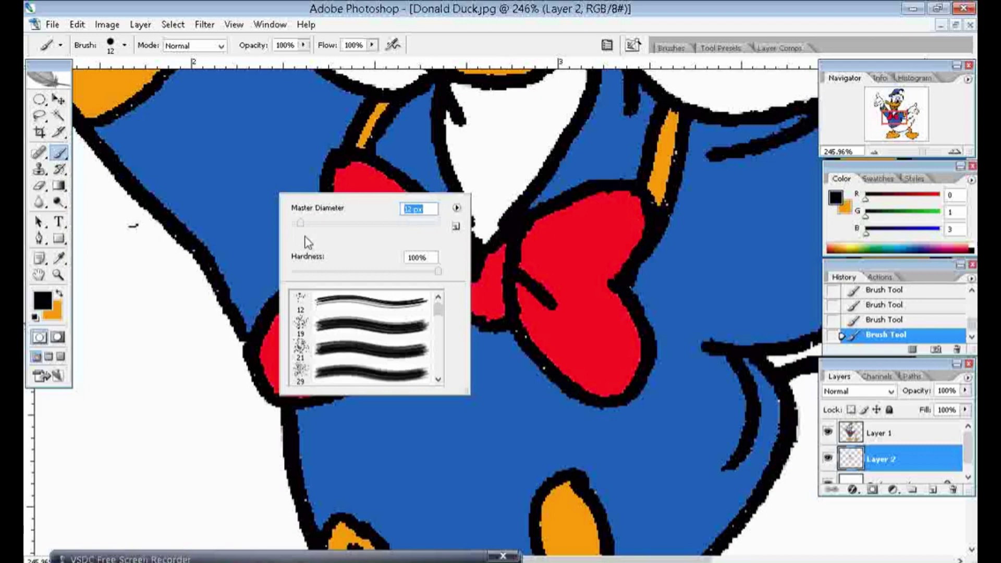
left_click(59, 274)
left_click(263, 313)
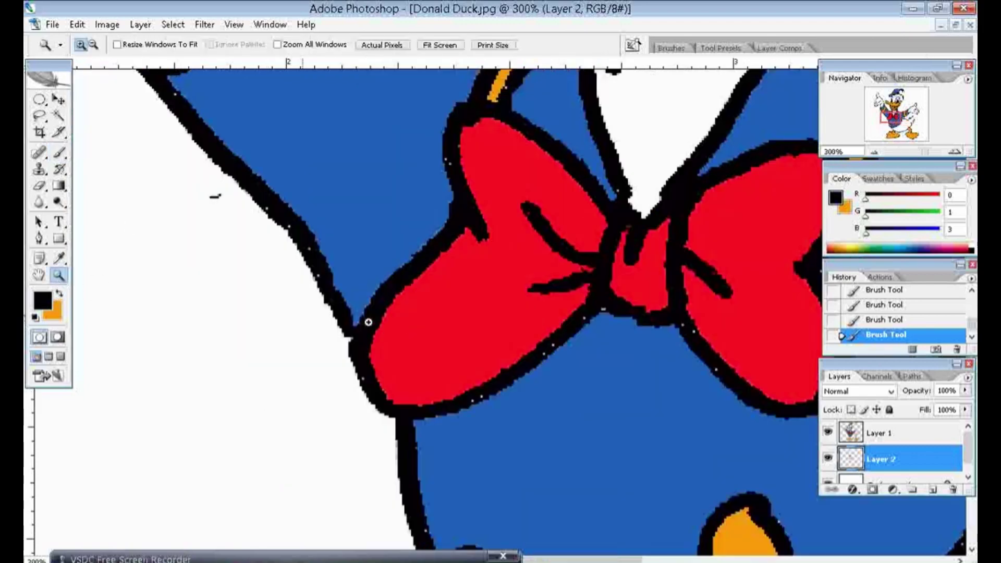
left_click(509, 299)
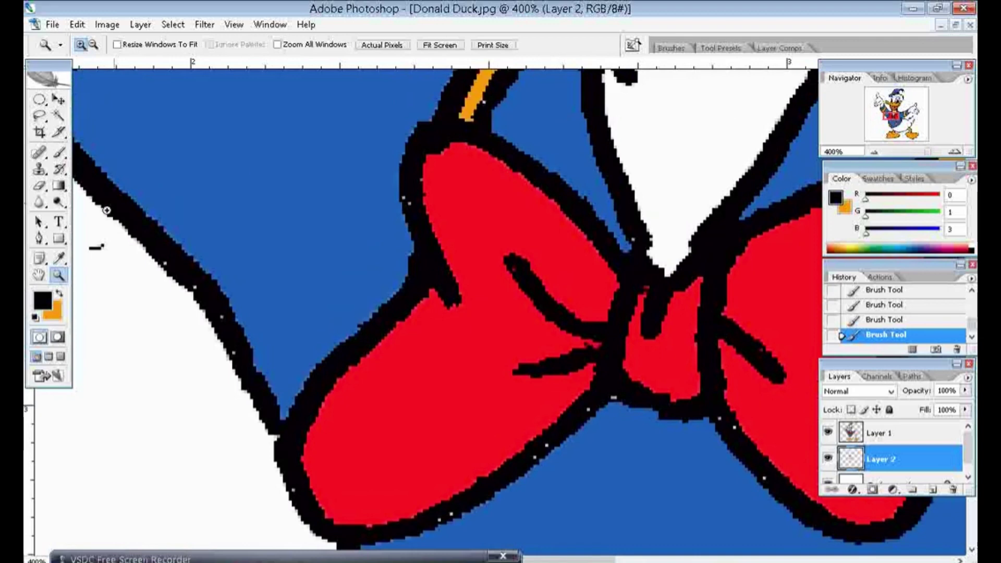
- Shrink the brush diameter to 9 px and zoom closer on the bow's left outline
left_click(60, 152)
right_click(412, 213)
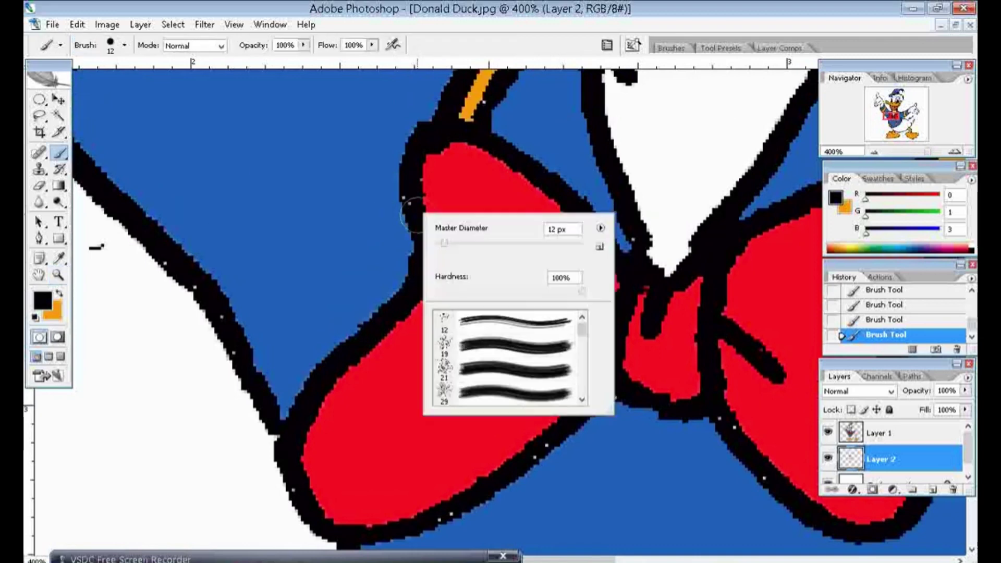
left_click_drag(446, 247, 444, 248)
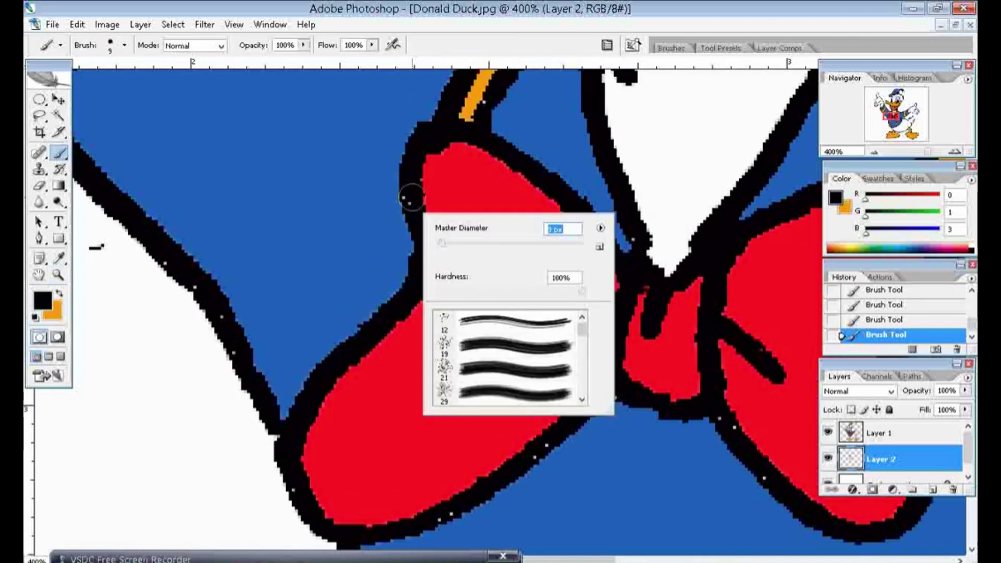
key("Return")
scroll(420, 280, "down", 3)
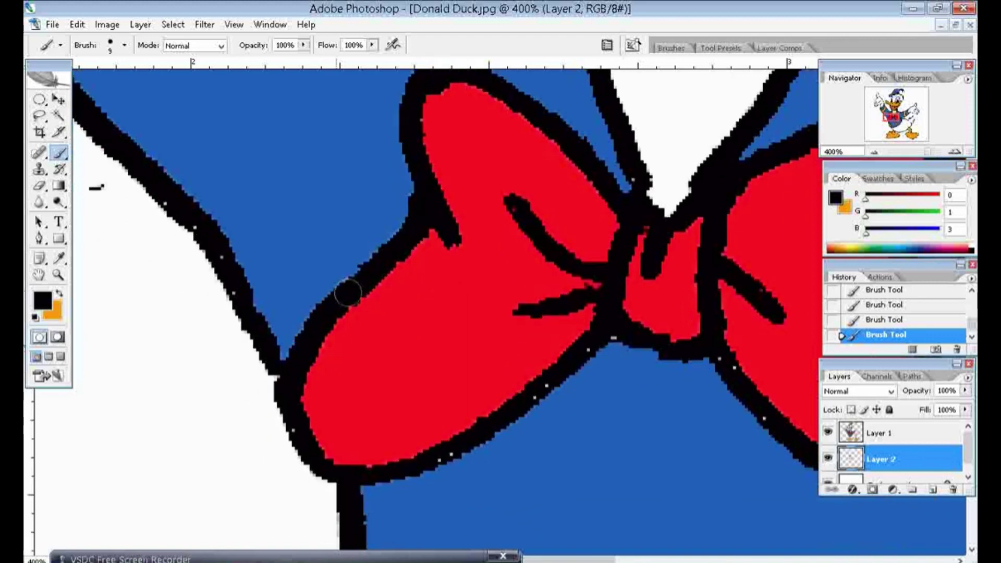
left_click(58, 275)
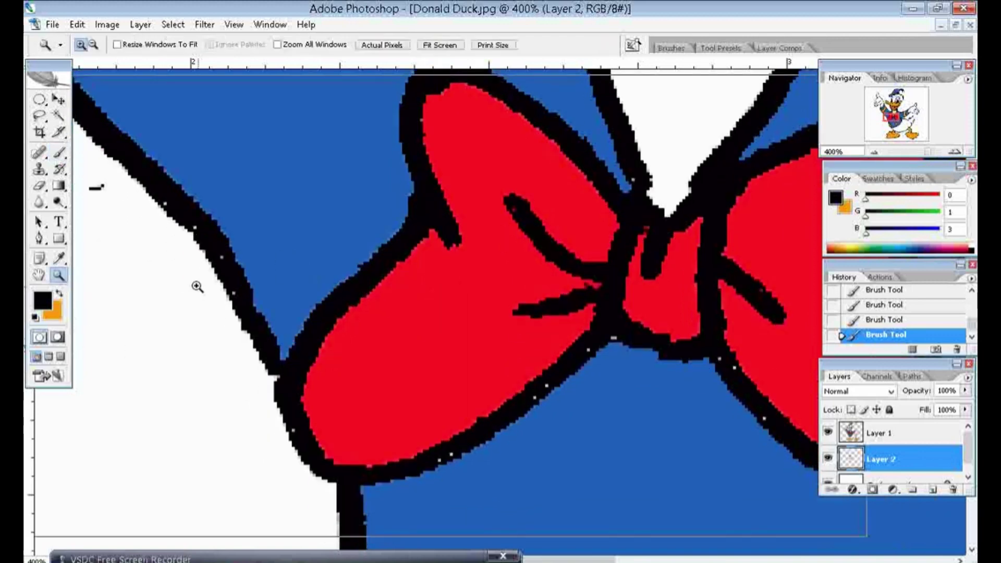
left_click(197, 287)
- Slightly reduce the brush and paint over white specks along the black outline
scroll(566, 283, "up", 2)
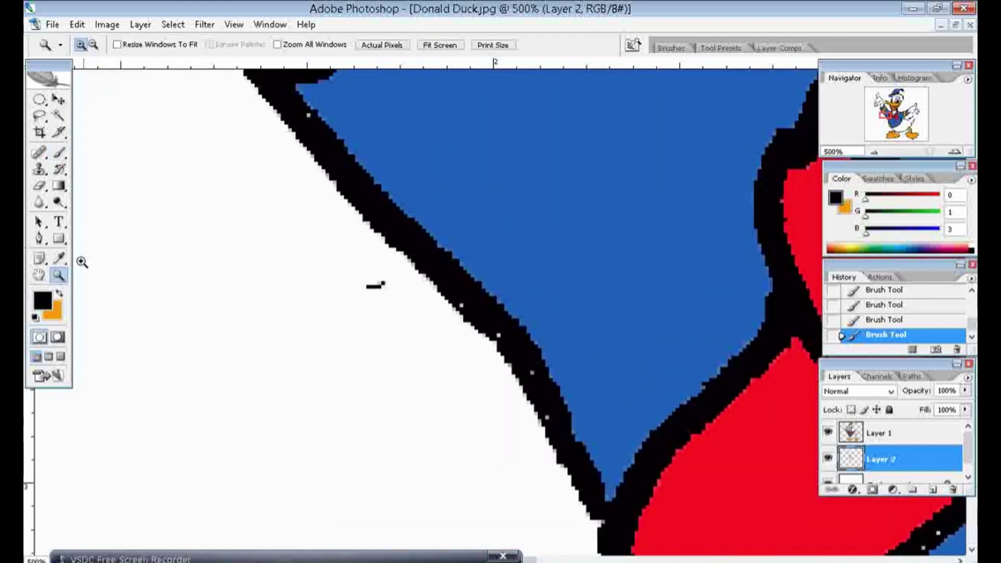
left_click(59, 152)
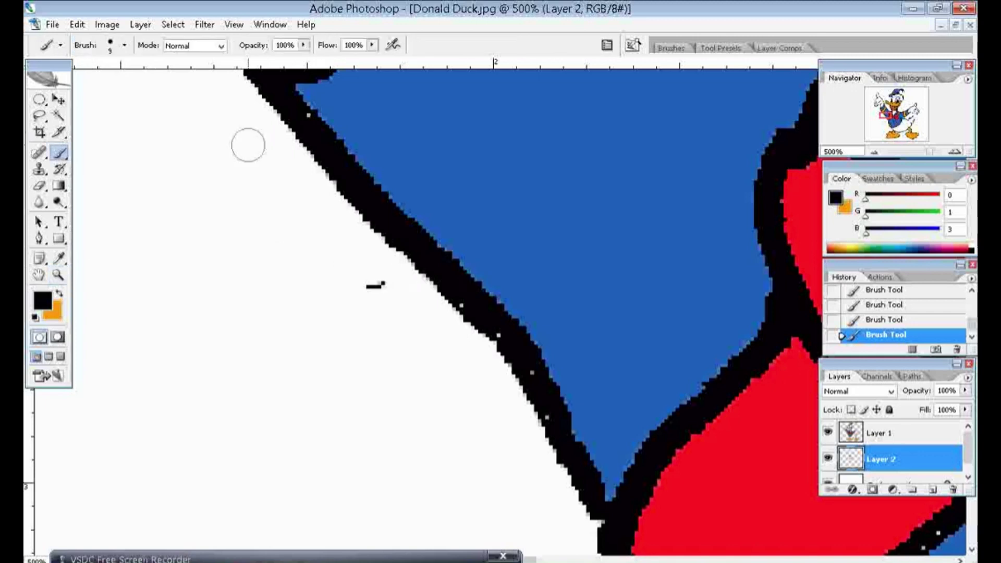
right_click(308, 130)
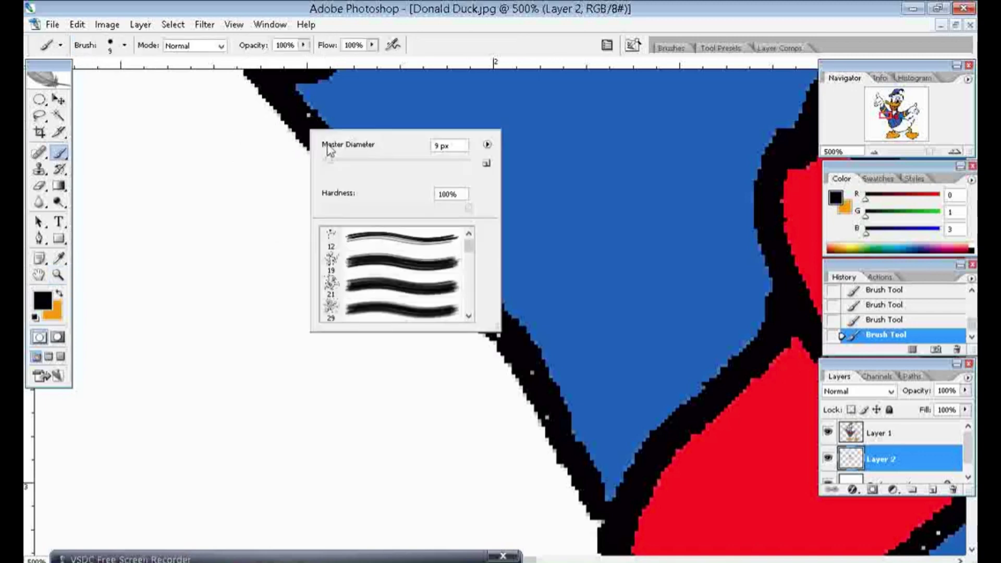
key("Return")
left_click_drag(367, 286, 384, 283)
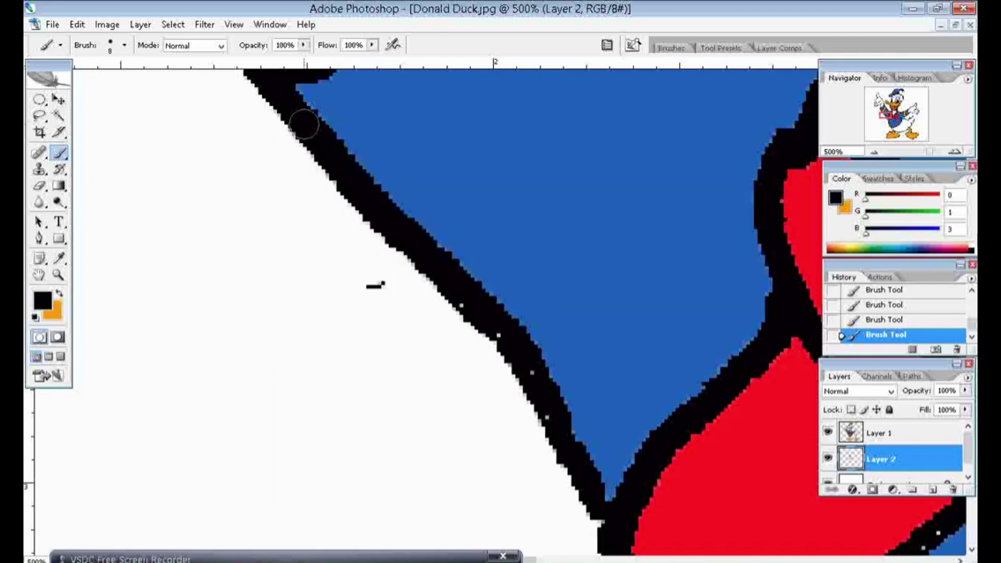
mouse_move(461, 305)
left_mouse_down()
mouse_move(531, 372)
mouse_move(545, 365)
left_mouse_up()
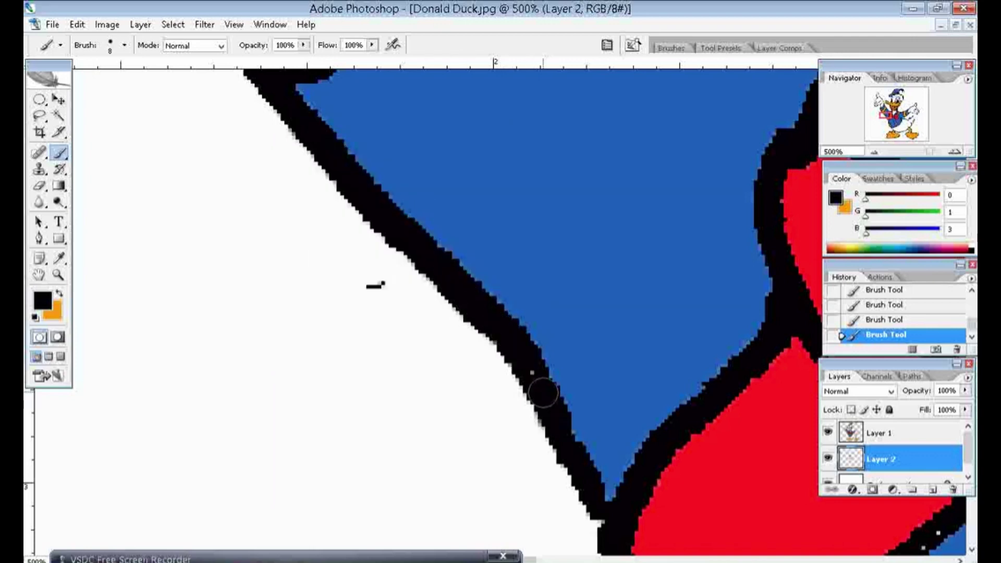
- Zoom in on the outline beside the orange band and paint its white speck black
scroll(545, 365, "up", 4)
scroll(424, 357, "up", 1)
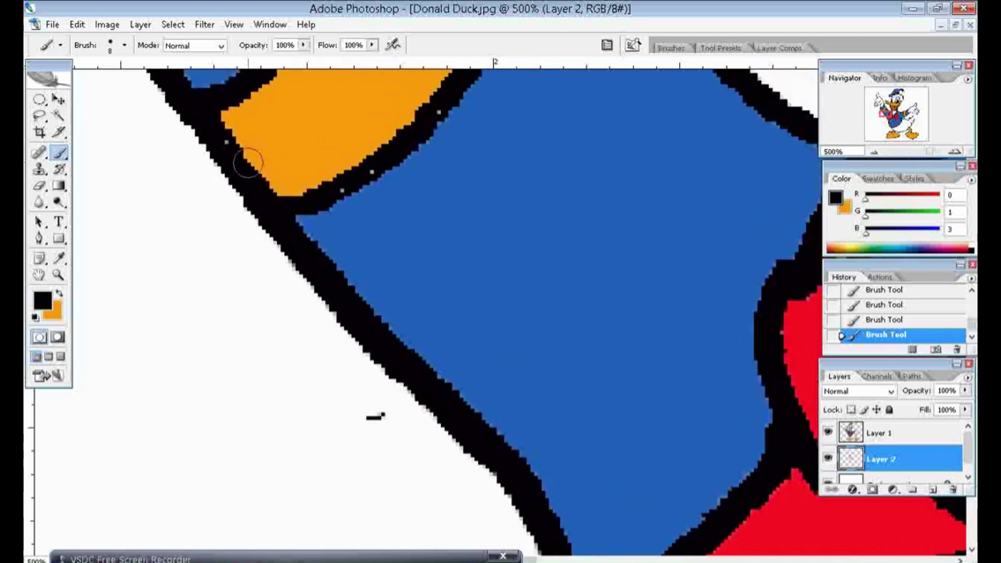
left_click(58, 275)
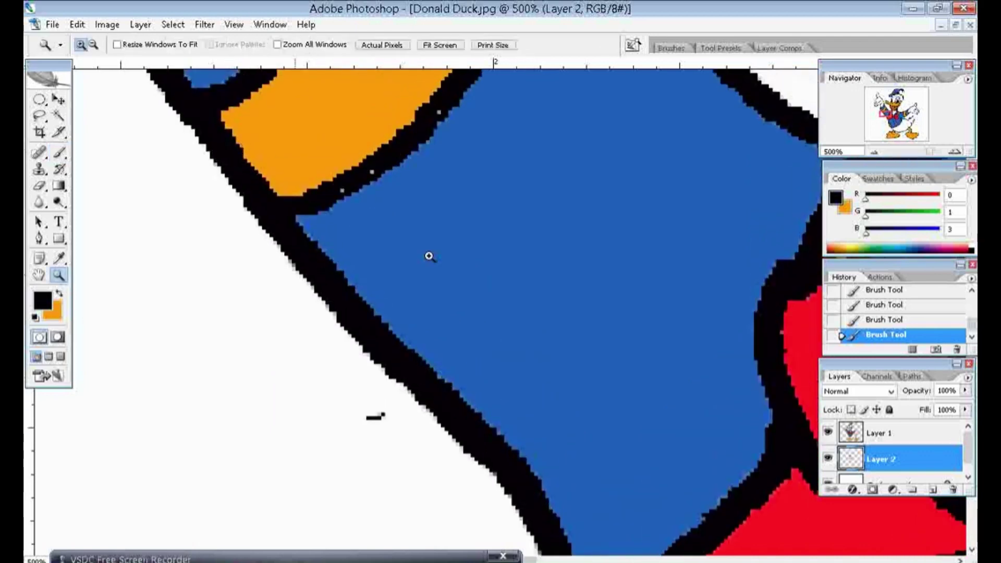
left_click(448, 227)
left_click(59, 152)
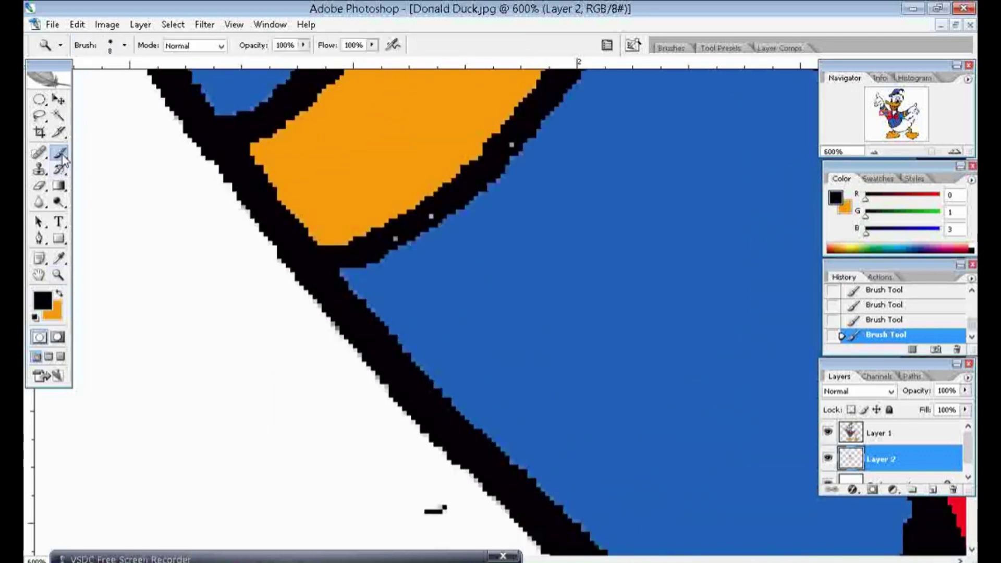
right_click(392, 229)
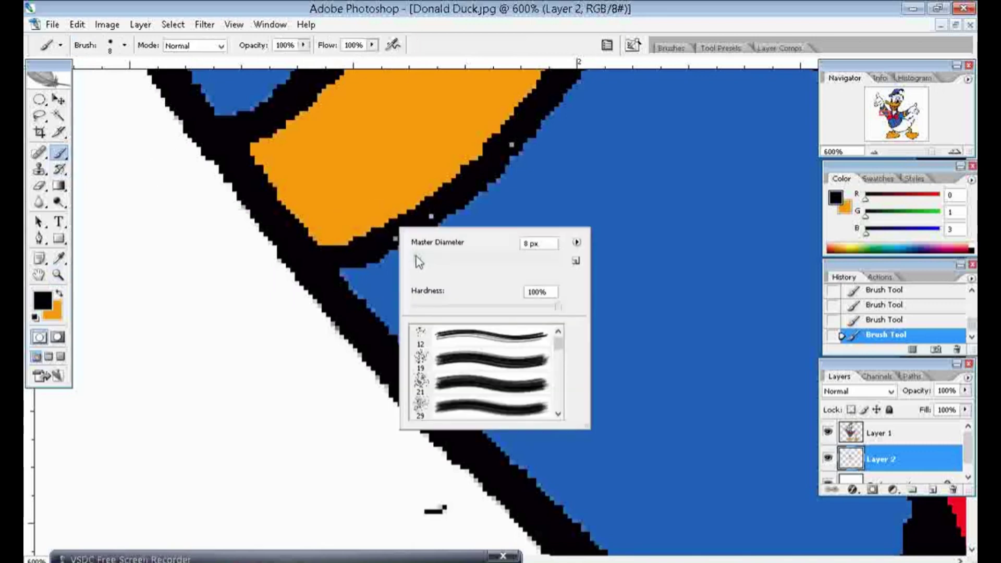
key("Return")
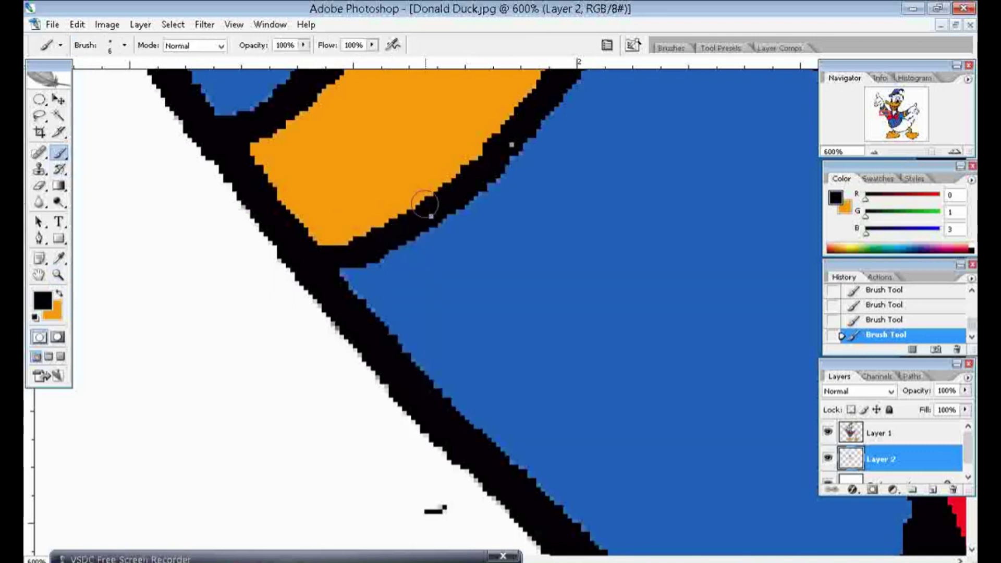
left_click_drag(431, 215, 497, 150)
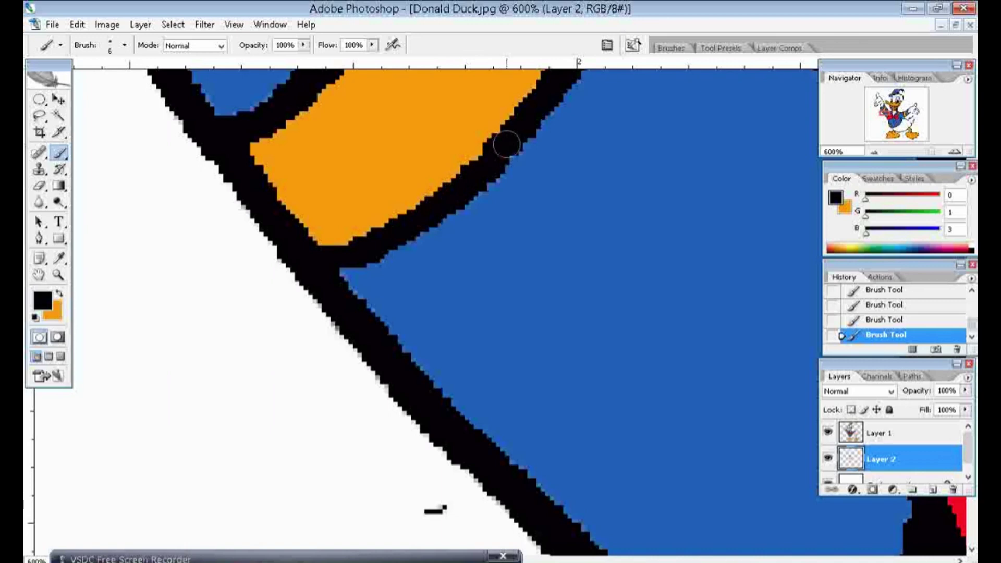
- Move along the outline and paint out another white speck
scroll(522, 151, "up", 2)
scroll(542, 164, "up", 3)
scroll(560, 180, "up", 1)
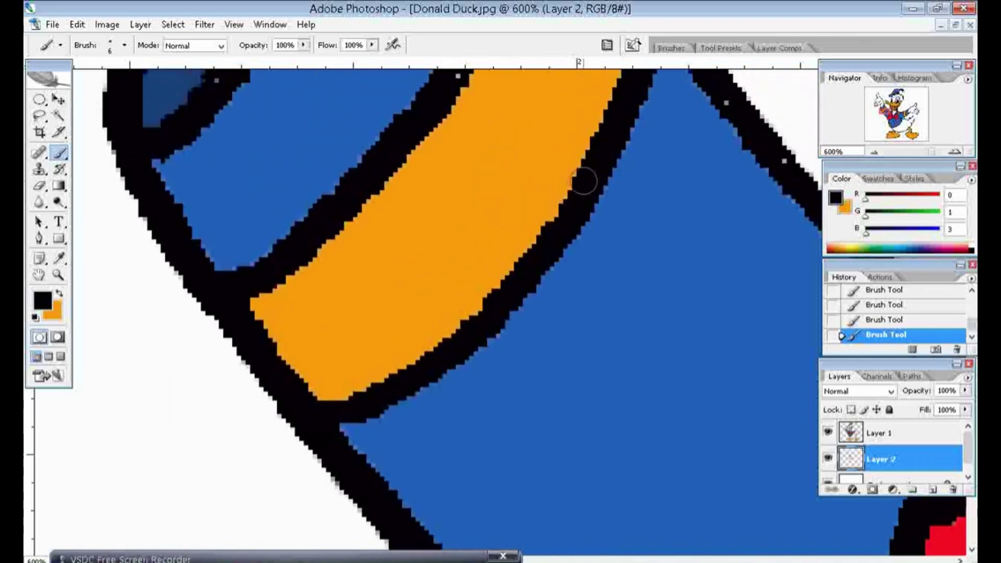
scroll(548, 204, "up", 2)
scroll(453, 219, "up", 2)
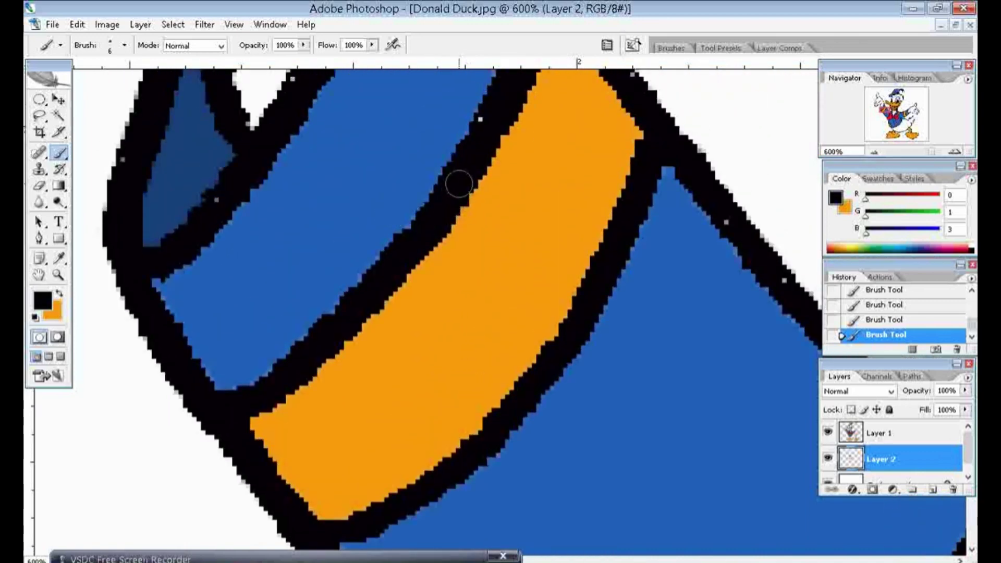
scroll(456, 185, "up", 3)
scroll(586, 134, "up", 2)
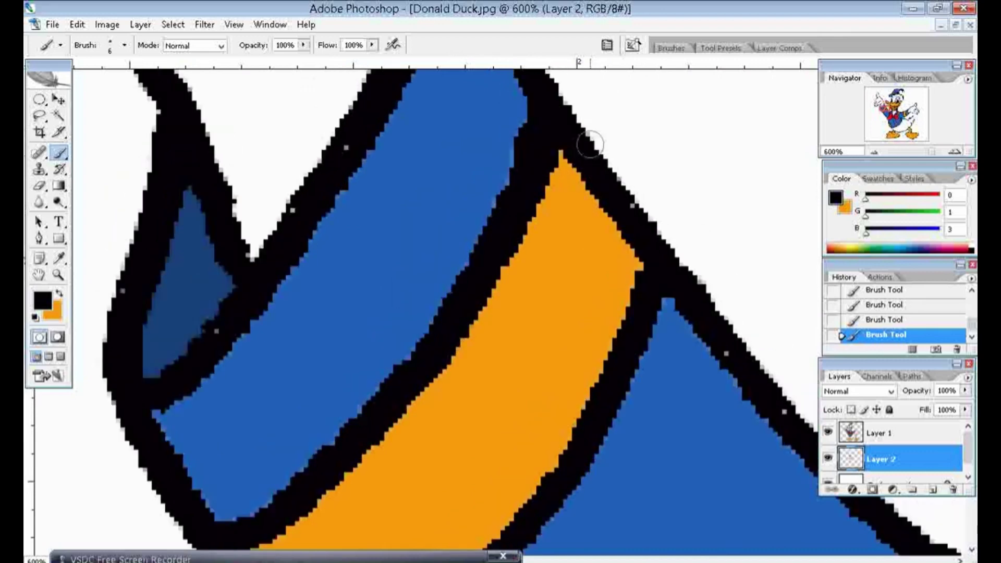
scroll(573, 140, "up", 1)
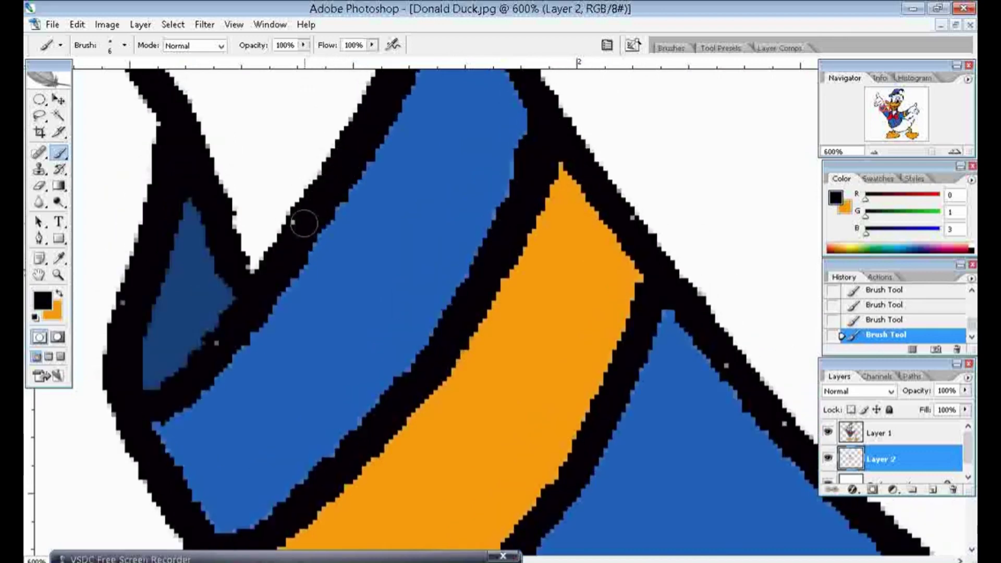
left_click(217, 343)
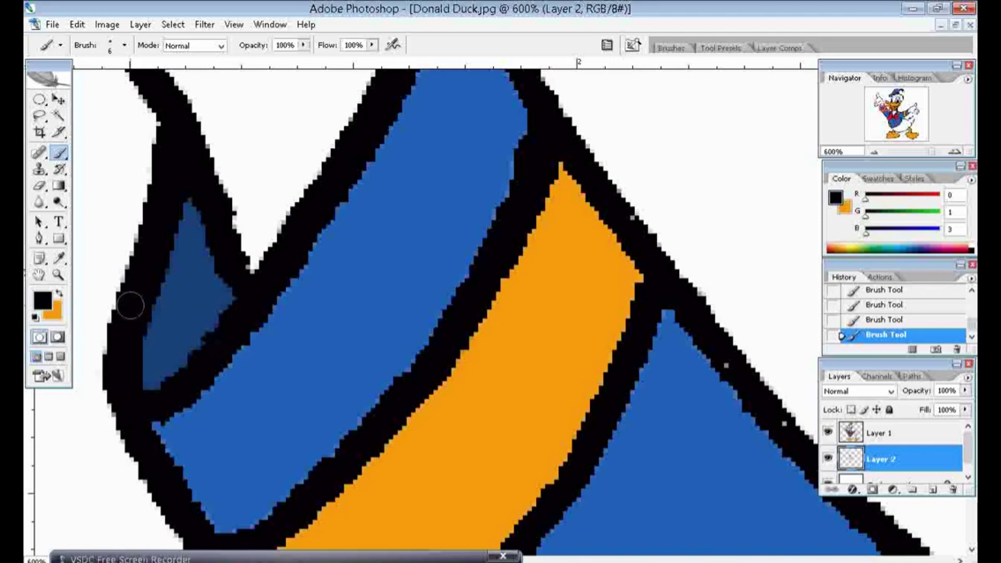
- Pan to other outline strokes and paint over white specks on the diagonal stroke
scroll(131, 306, "up", 3)
scroll(161, 283, "up", 6)
scroll(161, 284, "up", 3)
scroll(161, 287, "up", 1)
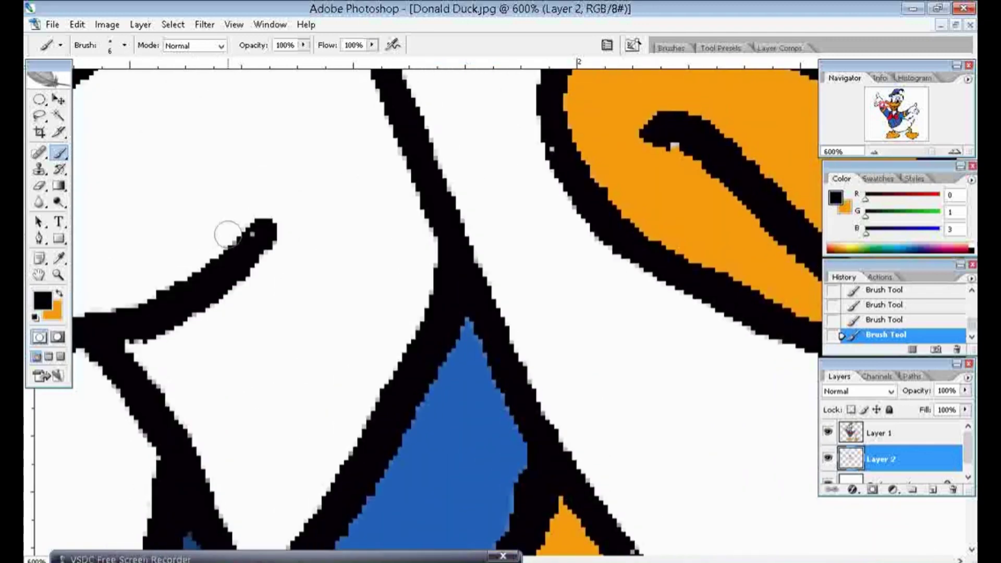
scroll(268, 241, "up", 1)
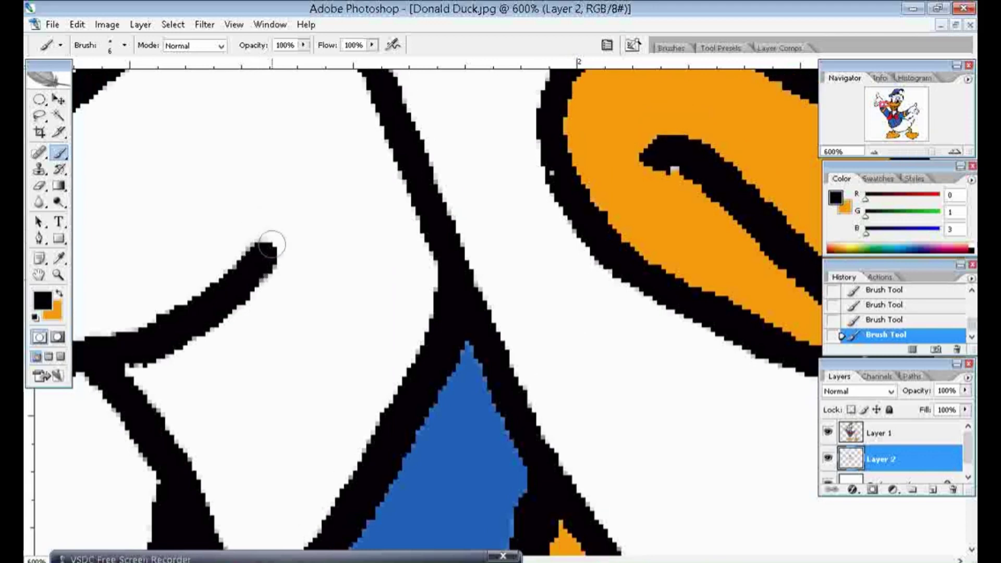
scroll(273, 239, "up", 5)
scroll(273, 239, "up", 3)
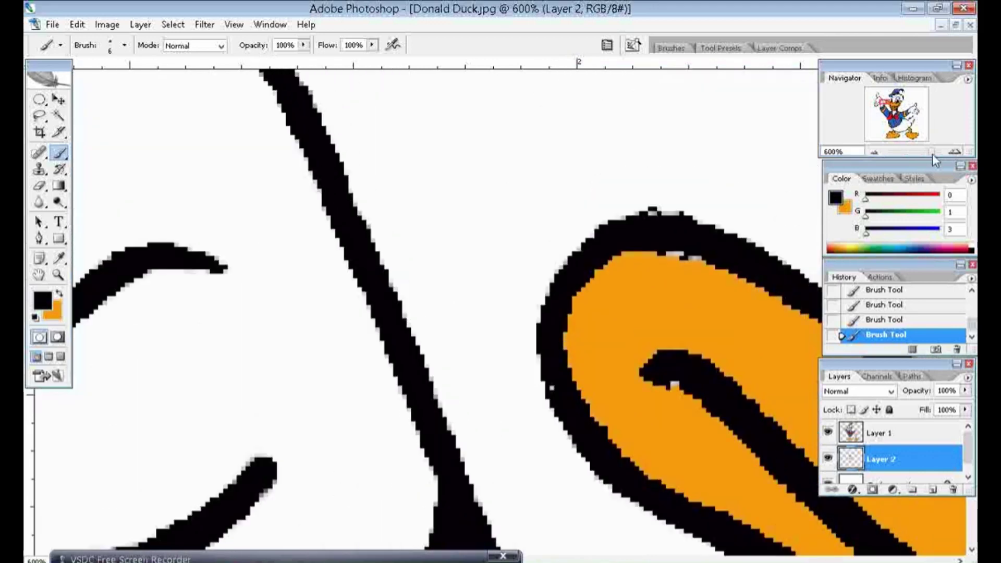
left_click(39, 275)
mouse_move(204, 188)
left_mouse_down()
mouse_move(436, 183)
mouse_move(456, 245)
left_mouse_up()
left_click_drag(409, 273, 479, 164)
left_click(58, 152)
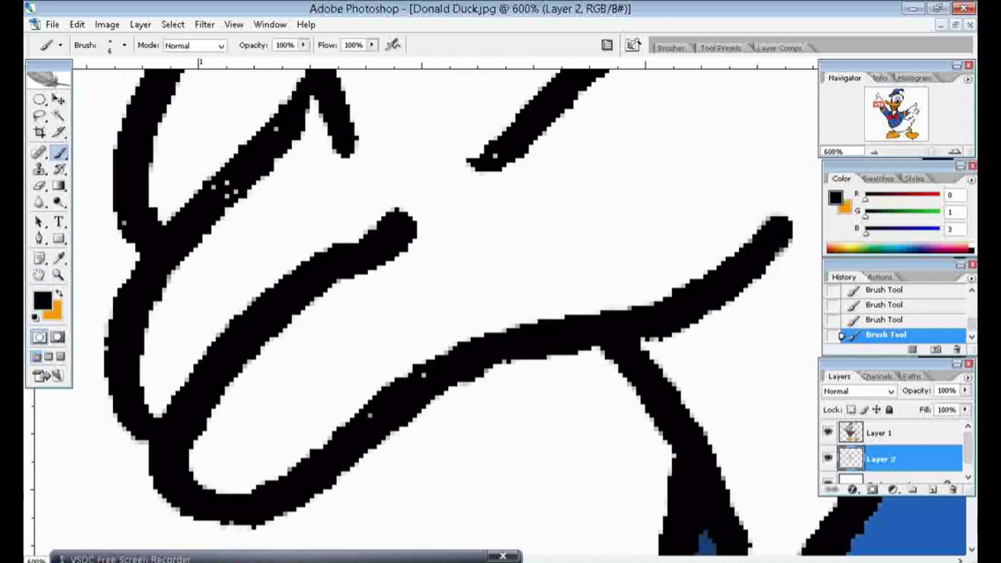
mouse_move(213, 193)
left_mouse_down()
mouse_move(277, 134)
mouse_move(243, 167)
left_mouse_up()
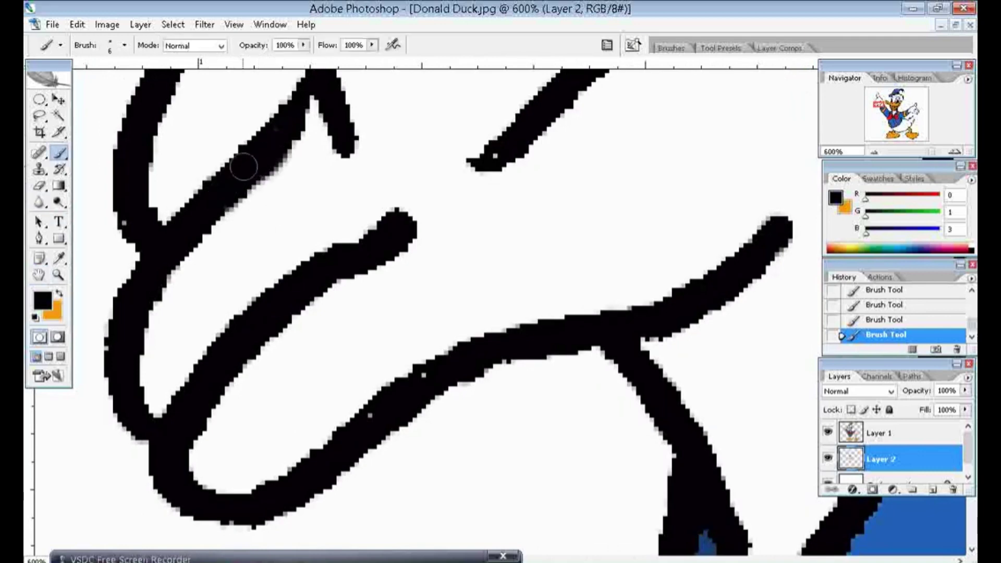
- Blacken white specks on the left, upper and lower outline strokes
left_click(125, 221)
left_click(496, 156)
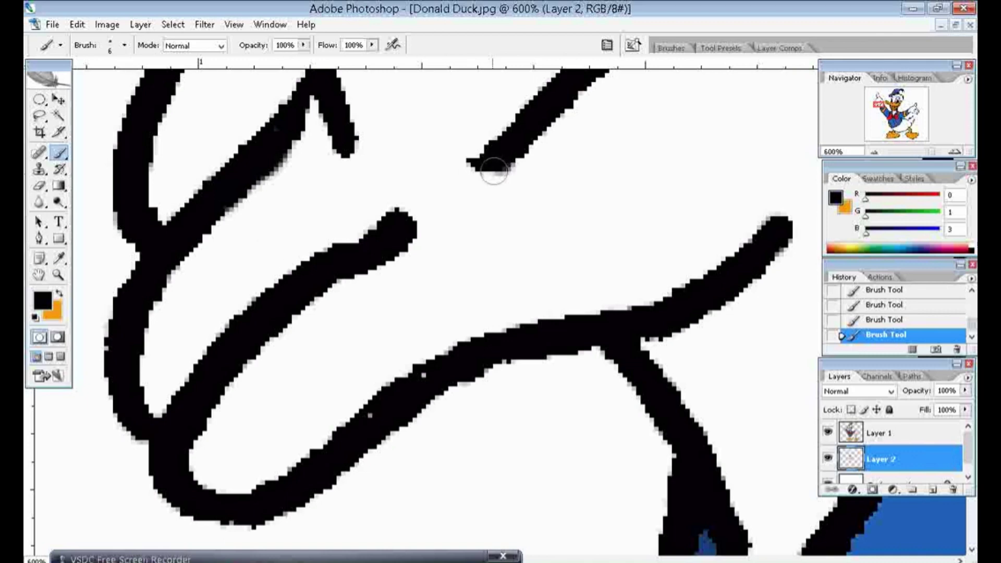
left_click(371, 416)
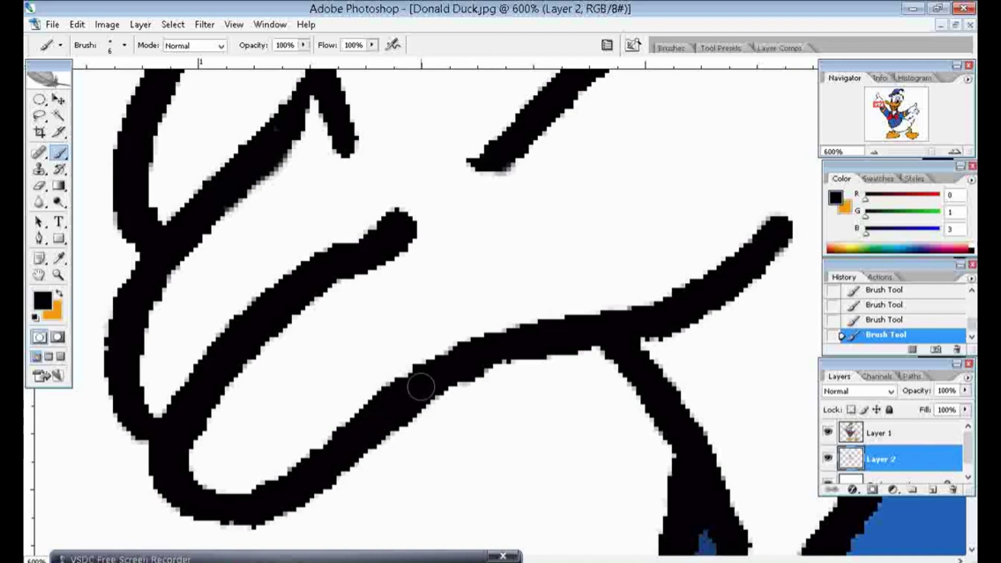
scroll(412, 394, "up", 1)
scroll(406, 400, "up", 3)
scroll(406, 402, "up", 3)
scroll(406, 402, "up", 3)
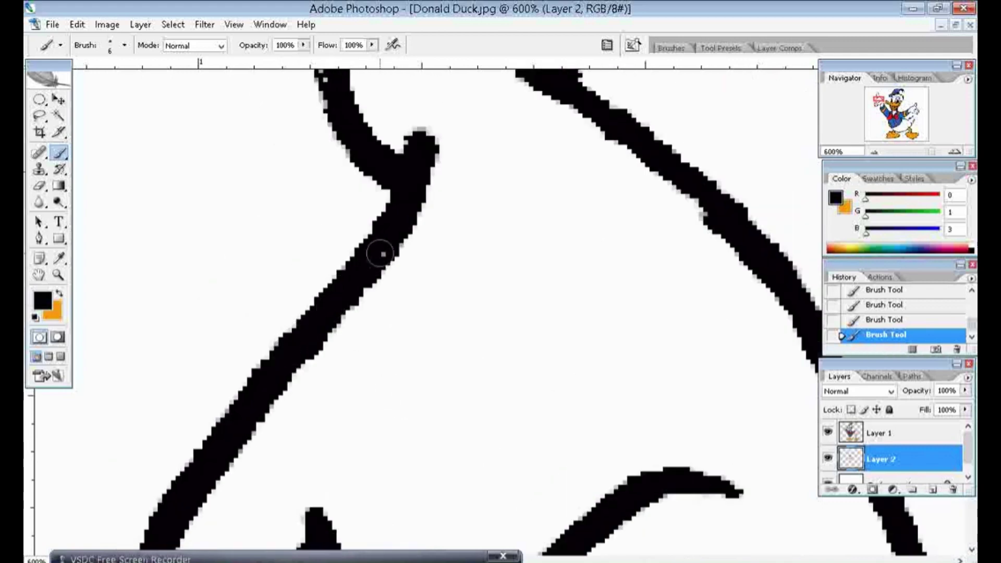
scroll(381, 238, "up", 3)
scroll(391, 237, "up", 2)
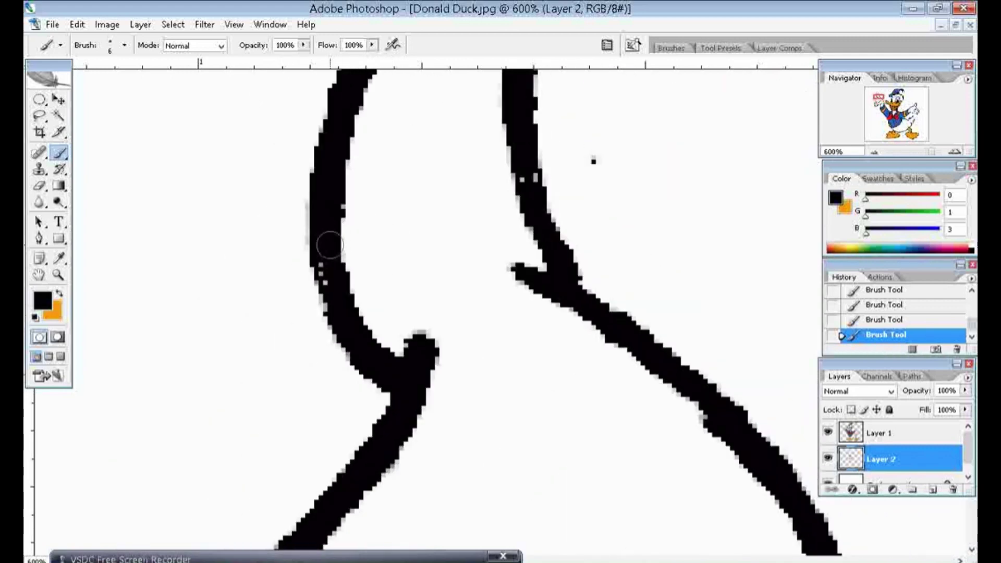
left_click_drag(327, 267, 328, 295)
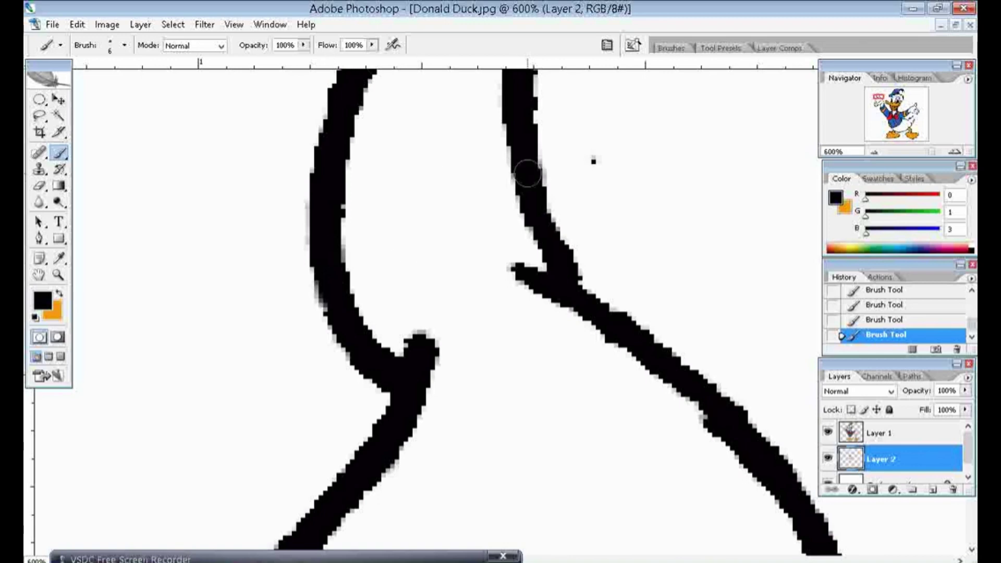
scroll(527, 173, "up", 2)
scroll(516, 179, "up", 3)
scroll(600, 235, "down", 2)
scroll(685, 277, "down", 1)
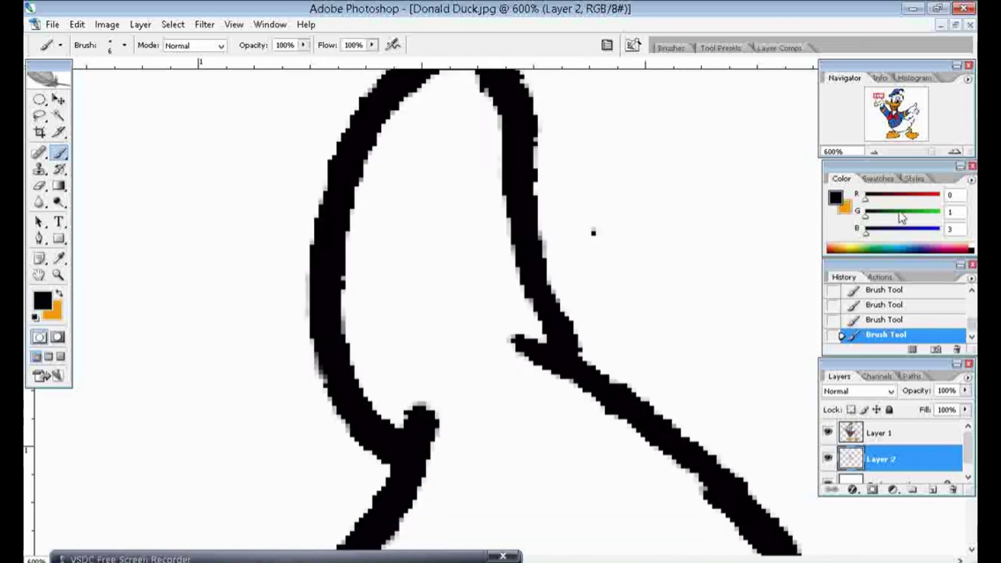
scroll(602, 408, "down", 1)
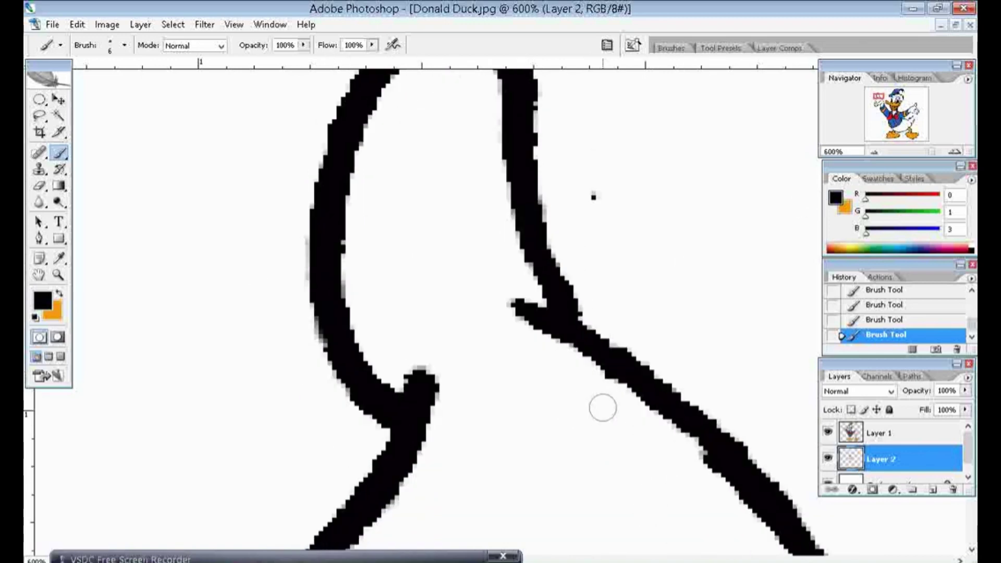
- Select the Clone Stamp, set its brush, and dismiss three undefined-source warnings
left_click(39, 168)
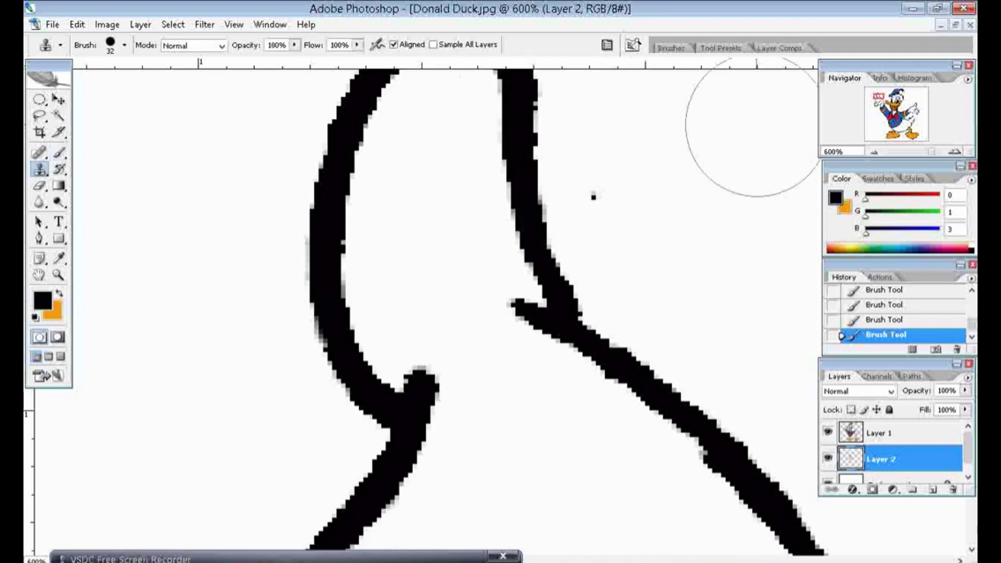
right_click(725, 161)
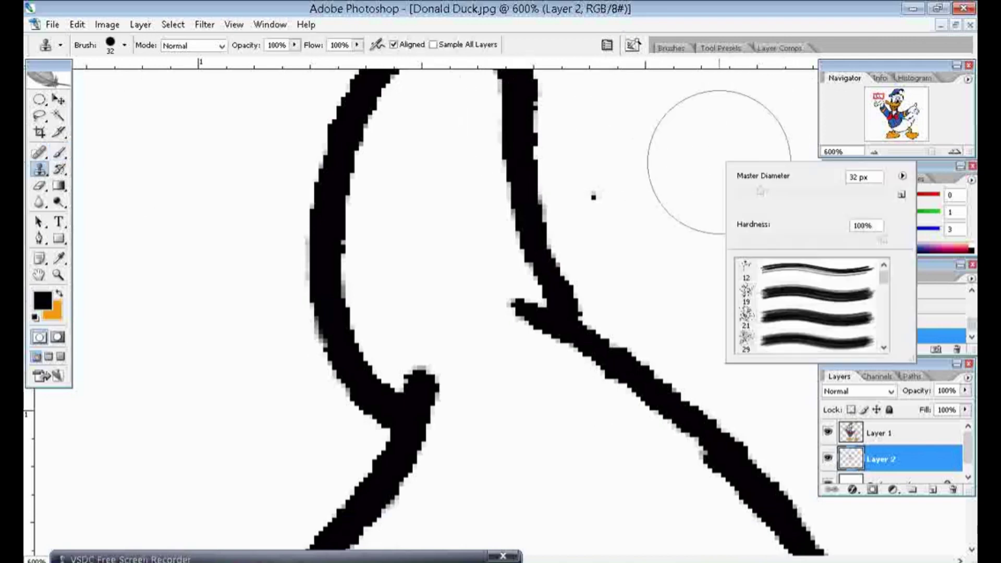
left_click(685, 156)
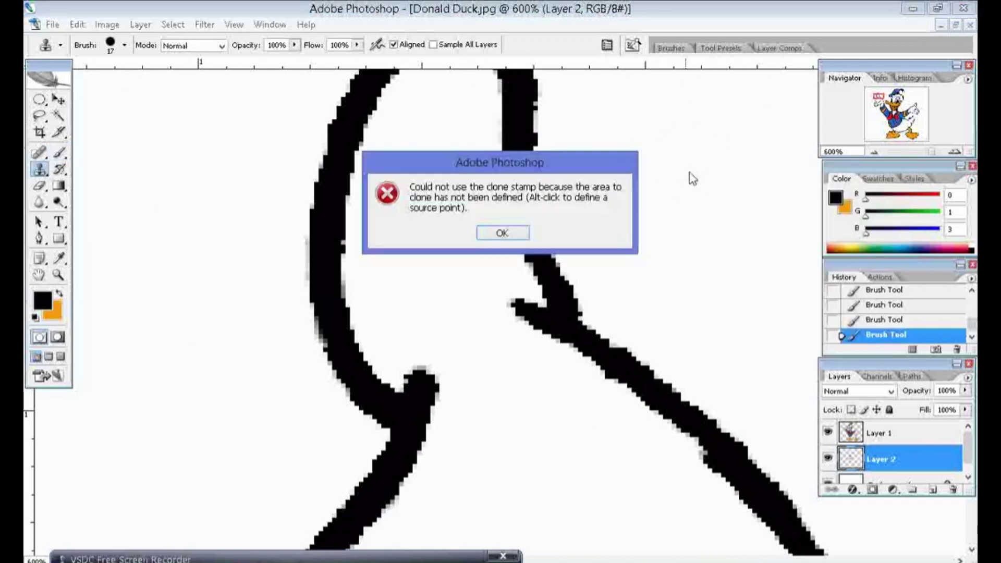
left_click(508, 233)
left_click(607, 199)
left_click(502, 233)
left_click(698, 214)
left_click(506, 234)
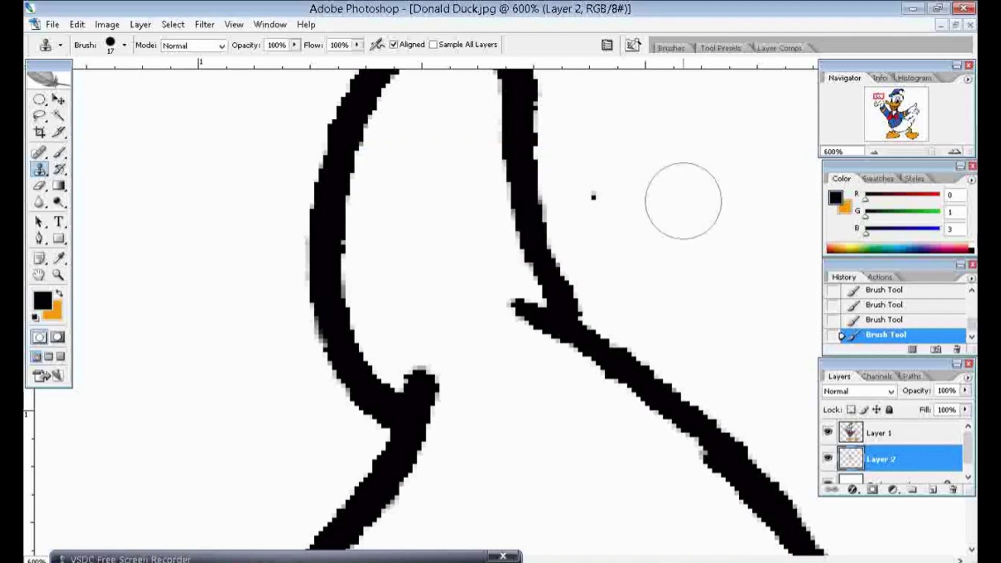
- Stamp cloned patches, then more on the Background layer, and zoom out to the whole drawing
left_click(689, 214, "alt")
left_click(603, 201)
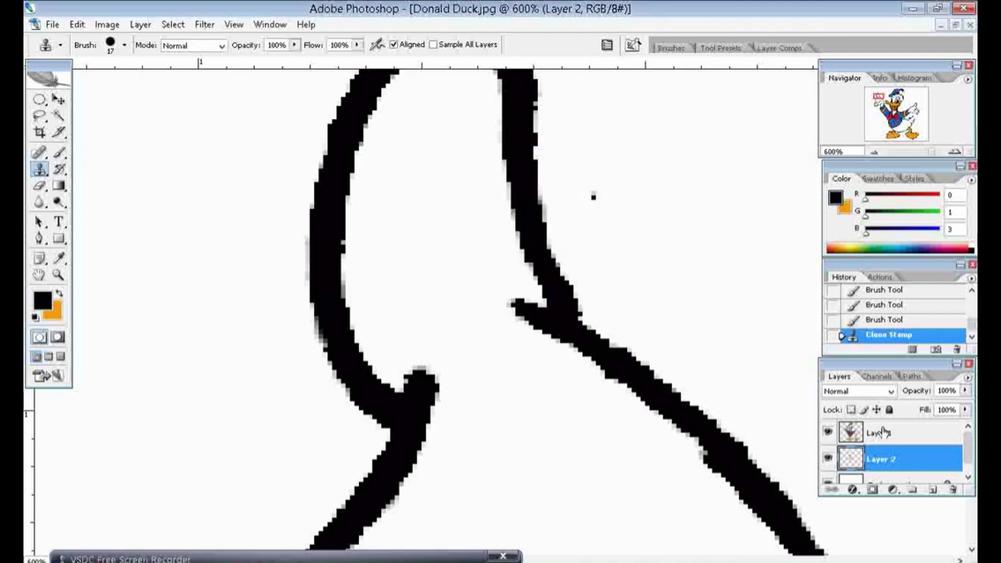
scroll(888, 444, "down", 1)
left_click(889, 470)
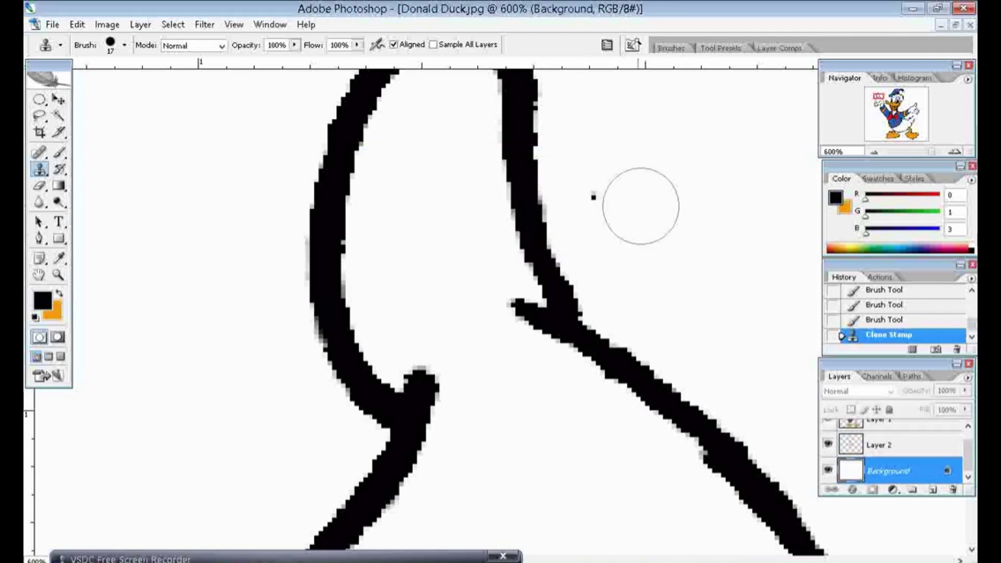
left_click(618, 198)
left_click(716, 340)
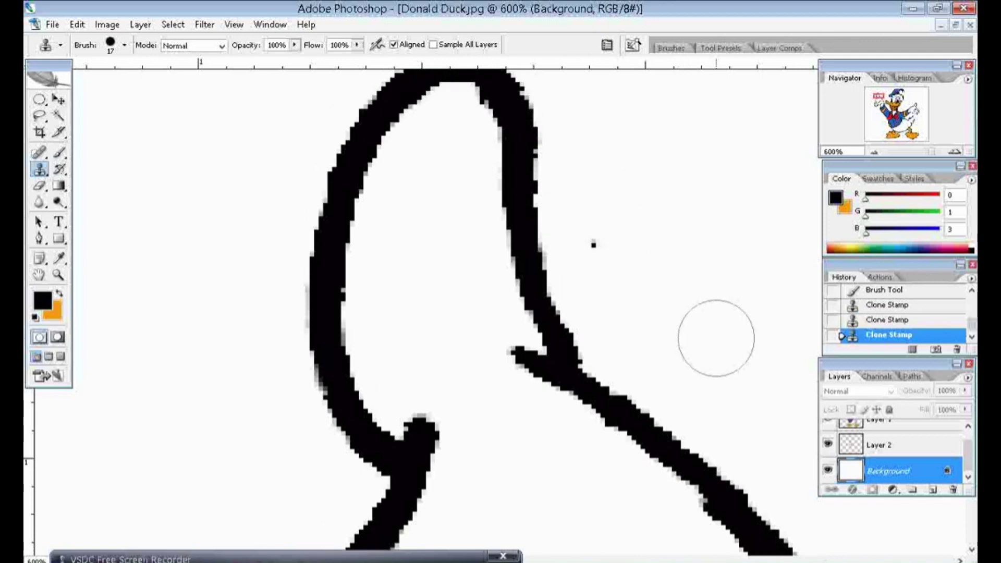
left_click_drag(928, 154, 911, 157)
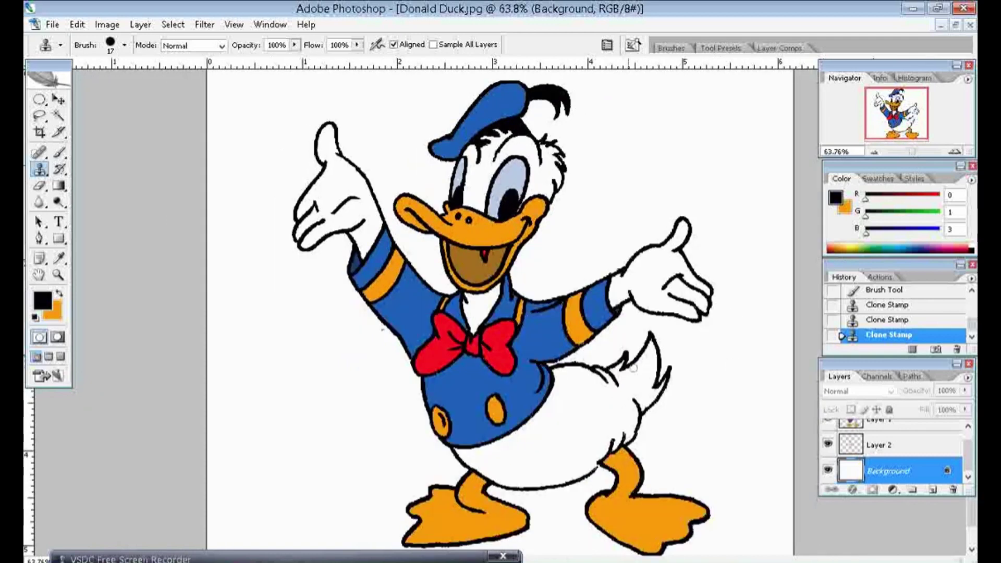
- Zoom in to 300% on Donald's right foot and return to the Brush tool
scroll(568, 330, "down", 1)
scroll(304, 242, "down", 1)
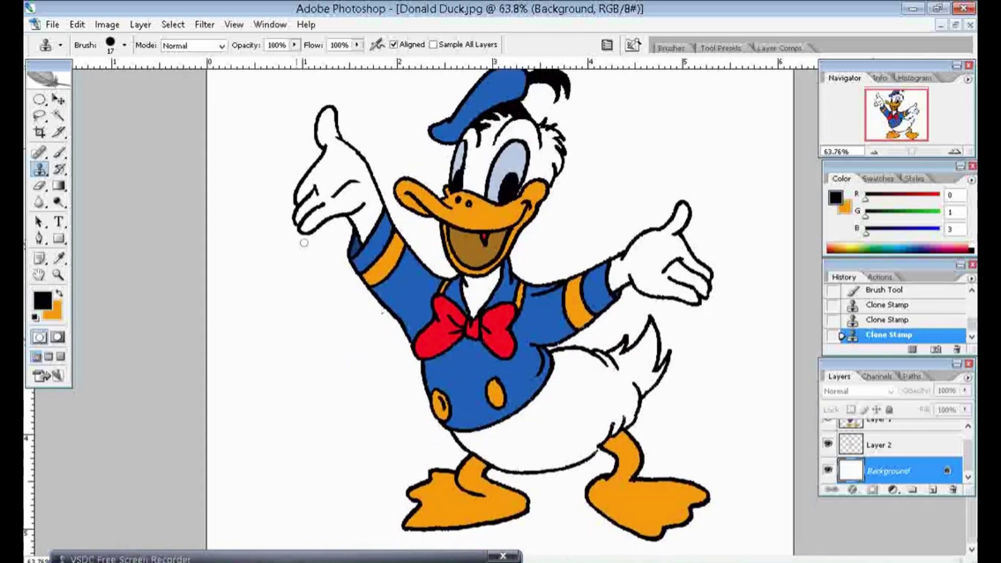
left_click(58, 274)
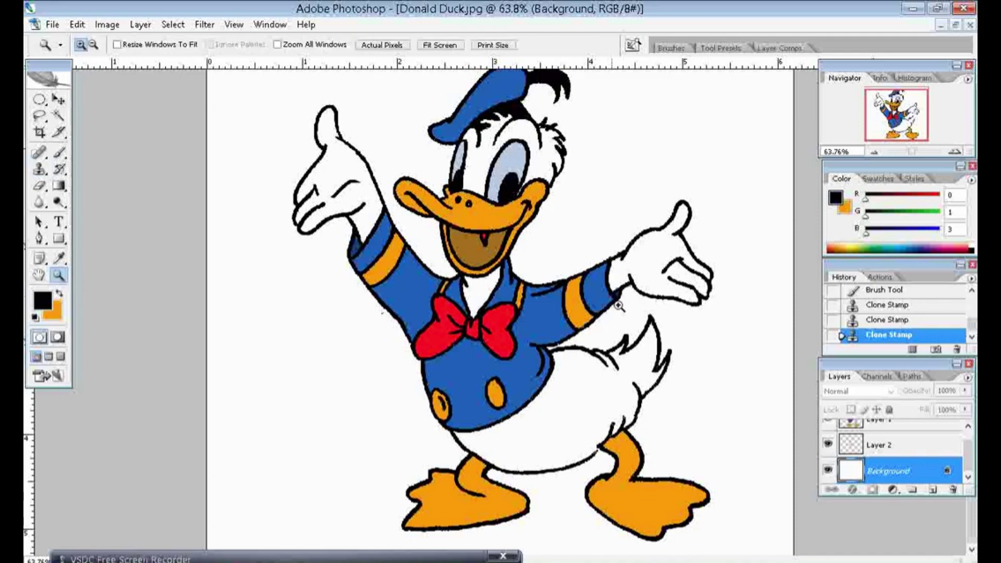
left_click(654, 422)
left_click(655, 418)
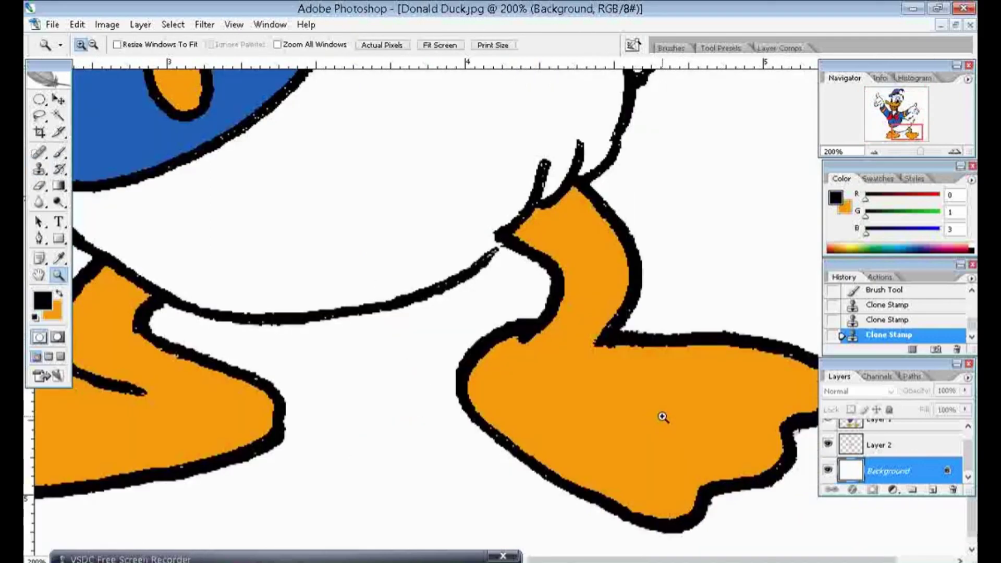
scroll(440, 316, "up", 5)
scroll(441, 315, "up", 4)
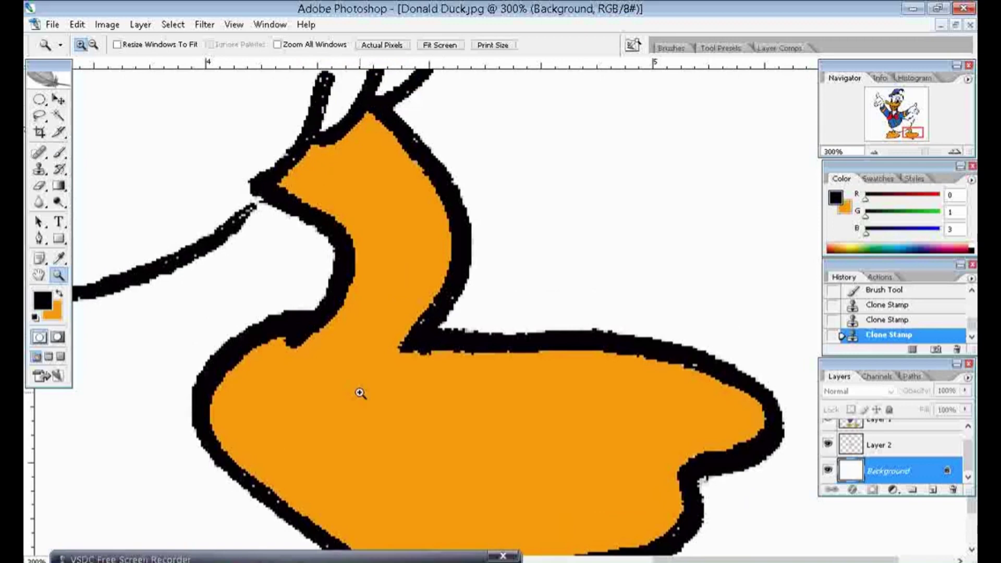
scroll(375, 367, "up", 5)
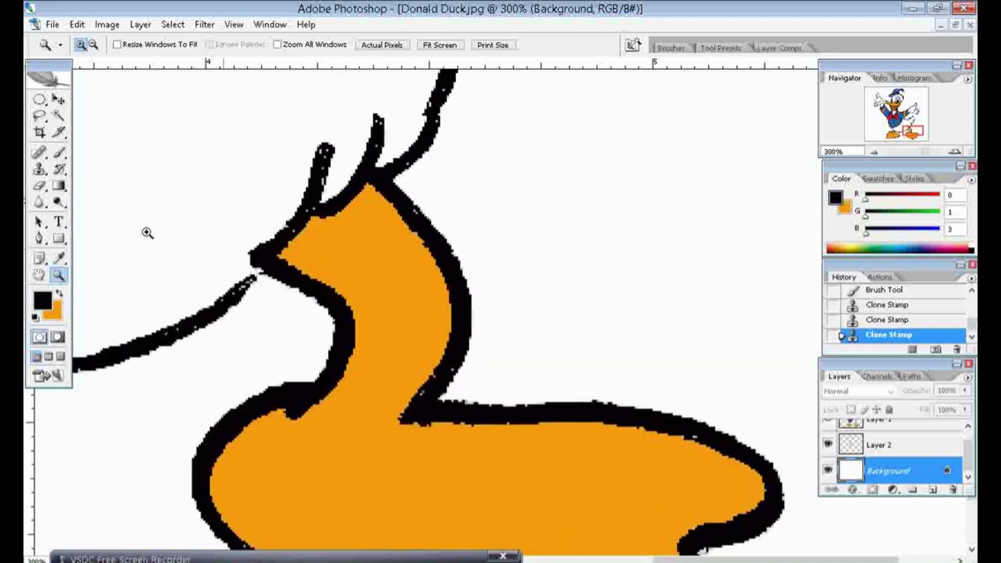
left_click(59, 152)
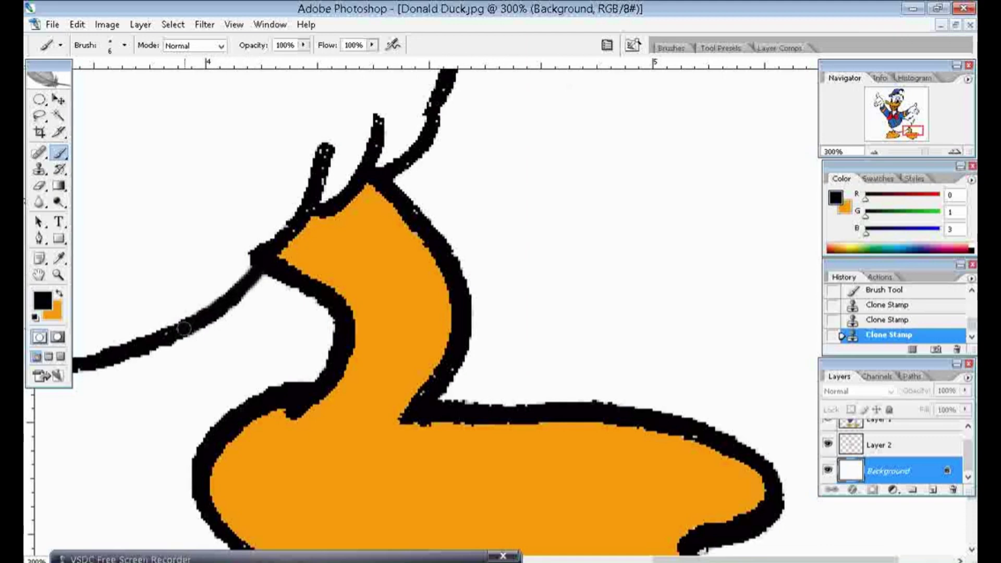
- Repaint the black outlines of the leg and the three feather tufts
left_click_drag(159, 338, 255, 273)
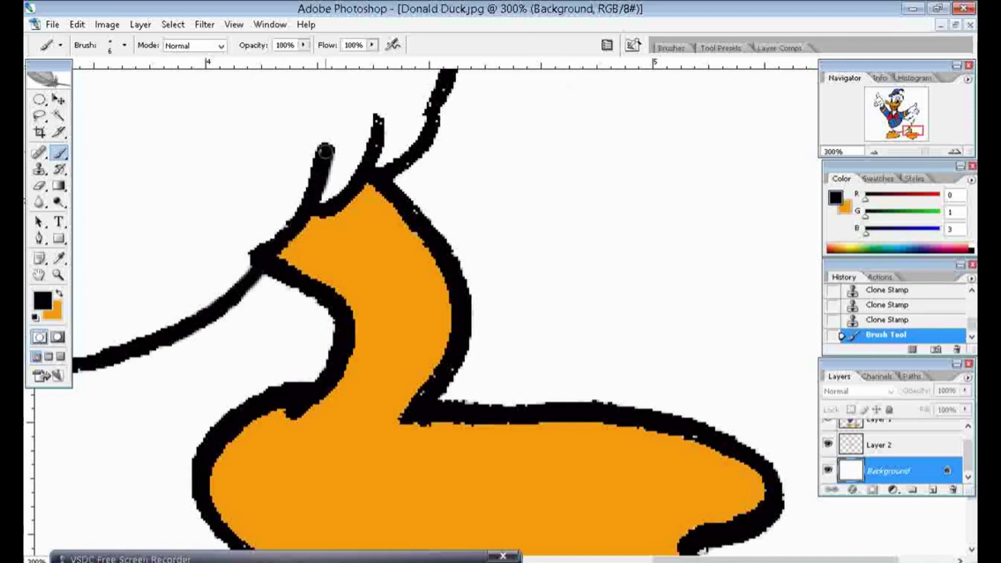
left_click_drag(325, 151, 370, 159)
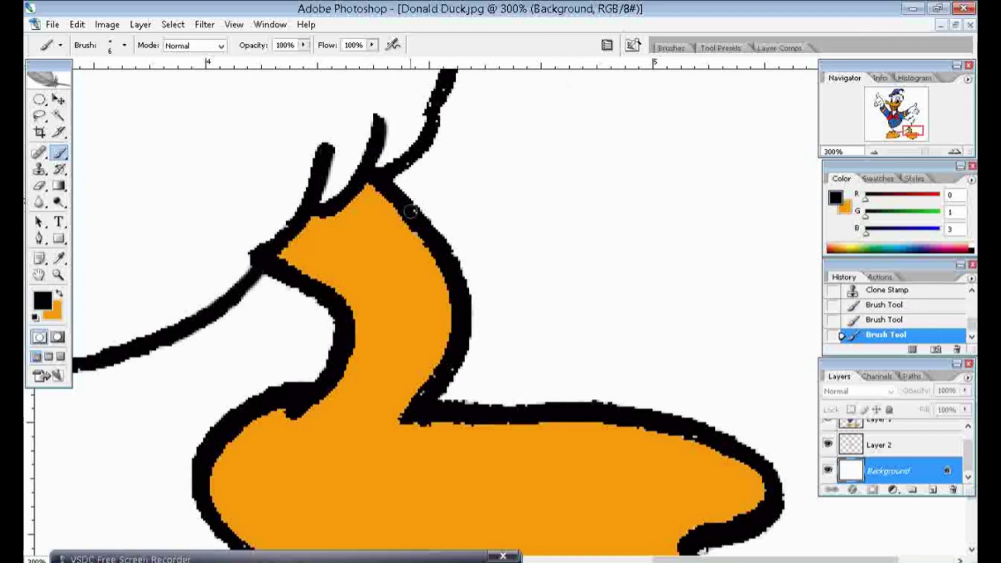
left_click_drag(414, 213, 417, 221)
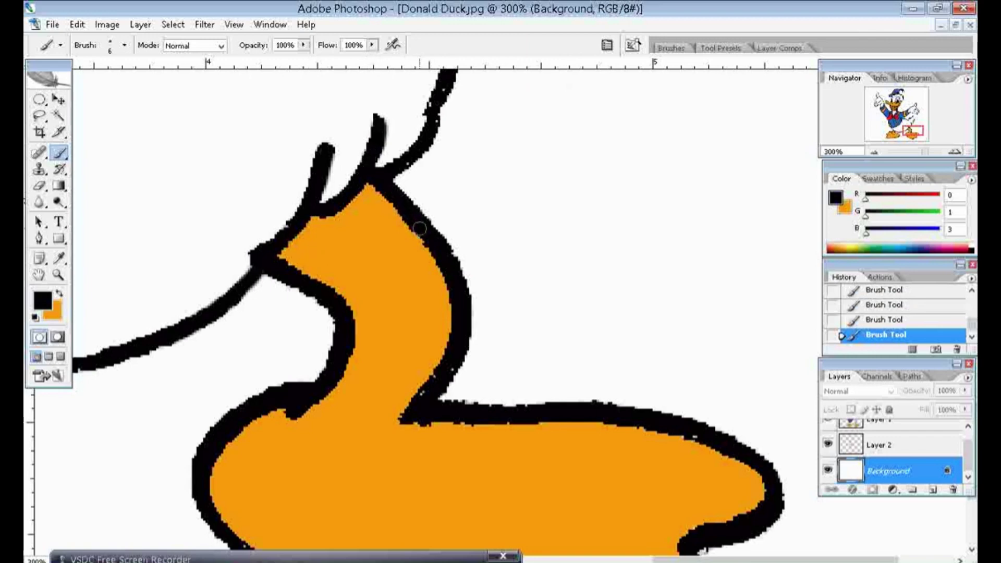
left_click_drag(405, 162, 429, 129)
- Paint over white specks along the foot's lower outline
scroll(410, 372, "down", 2)
scroll(409, 371, "down", 2)
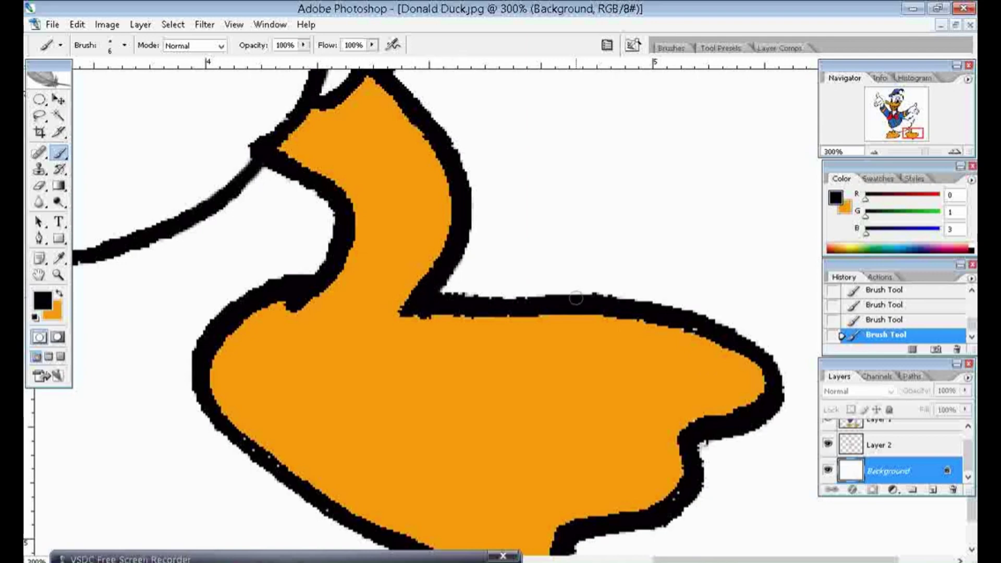
scroll(699, 321, "down", 4)
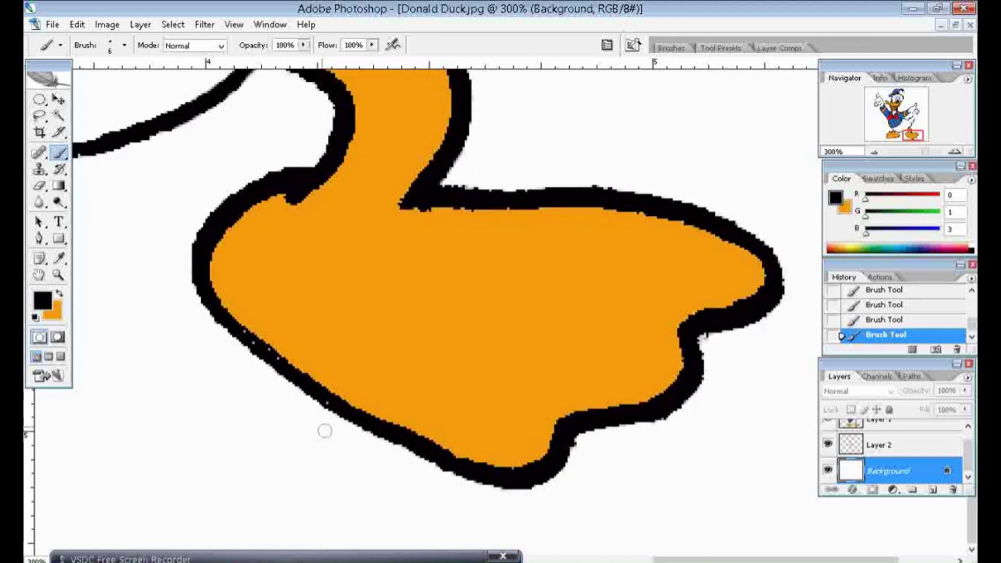
left_click_drag(244, 333, 327, 394)
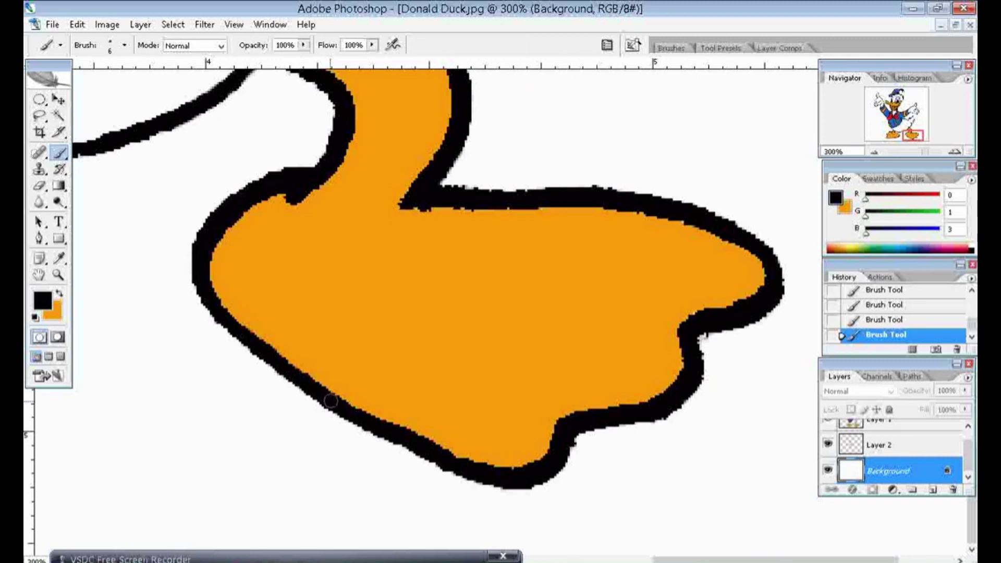
- Fill white specks along the curved feather outline
scroll(368, 349, "up", 5)
scroll(385, 349, "up", 4)
scroll(388, 355, "up", 5)
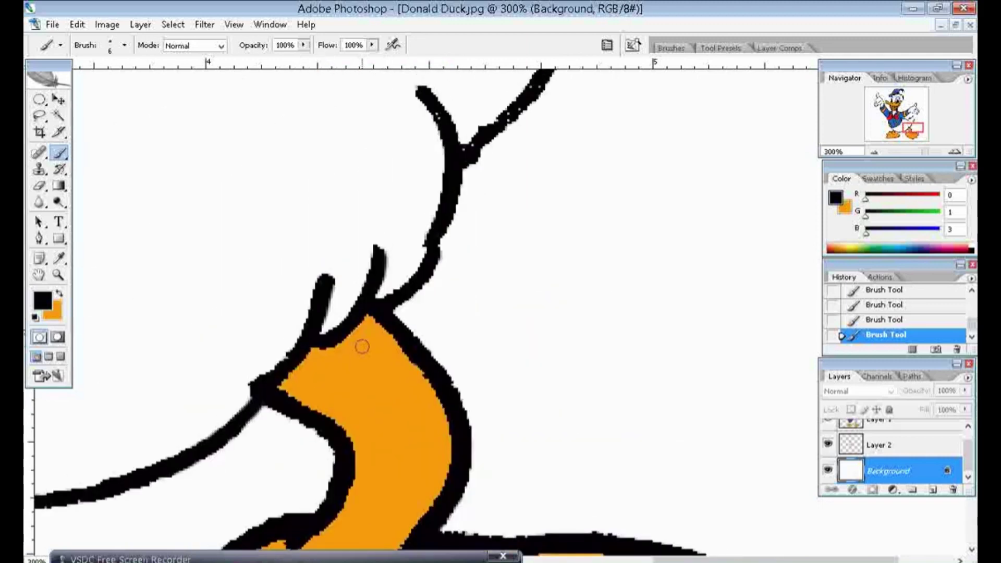
scroll(358, 346, "up", 4)
scroll(436, 253, "up", 1)
scroll(448, 281, "up", 2)
left_click_drag(458, 300, 470, 314)
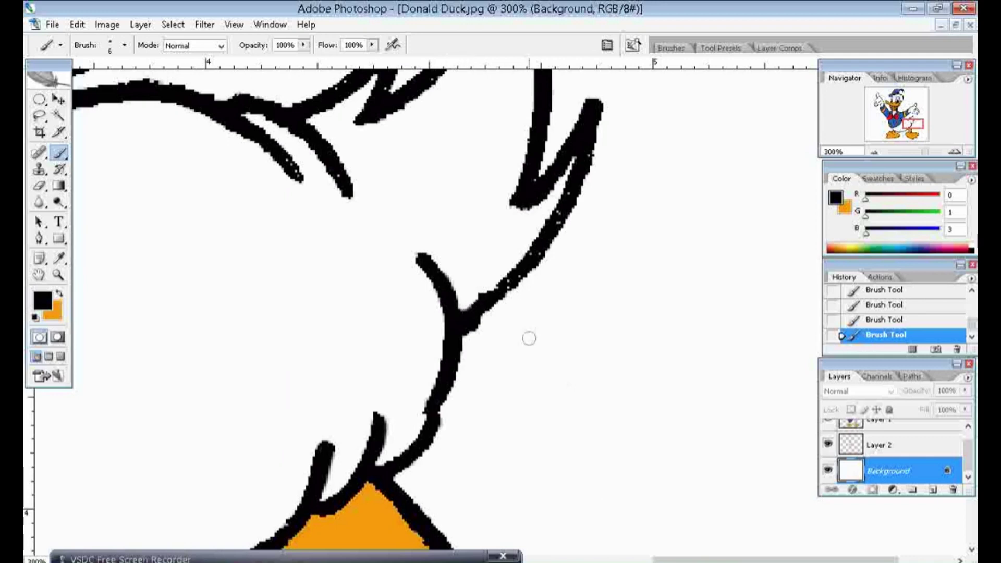
scroll(530, 337, "up", 2)
mouse_move(492, 354)
left_mouse_down()
mouse_move(542, 297)
mouse_move(586, 212)
mouse_move(540, 238)
left_mouse_up()
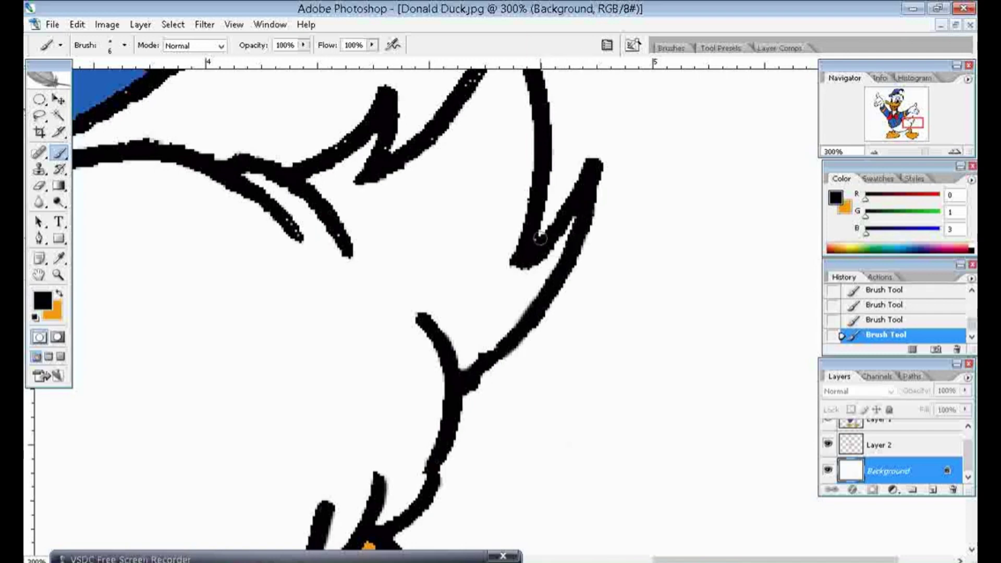
- Make the feather point, lower feather stroke and lower outline solid black
scroll(535, 241, "up", 2)
scroll(501, 313, "up", 3)
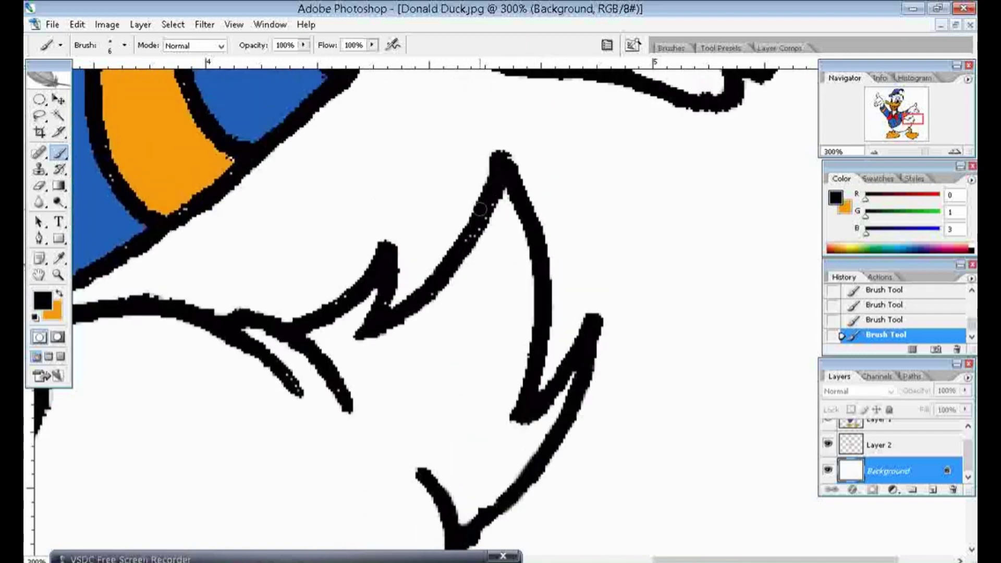
mouse_move(496, 188)
left_mouse_down()
mouse_move(435, 282)
mouse_move(387, 308)
mouse_move(336, 306)
left_mouse_up()
left_click_drag(308, 359, 342, 394)
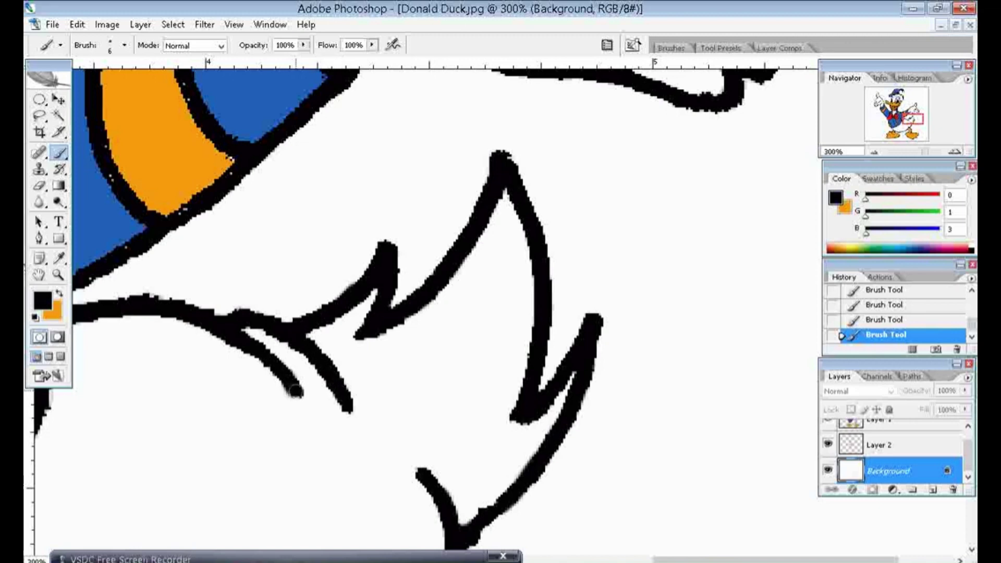
scroll(271, 360, "up", 3)
scroll(252, 339, "up", 2)
mouse_move(87, 413)
left_mouse_down()
mouse_move(65, 432)
mouse_move(196, 348)
left_mouse_up()
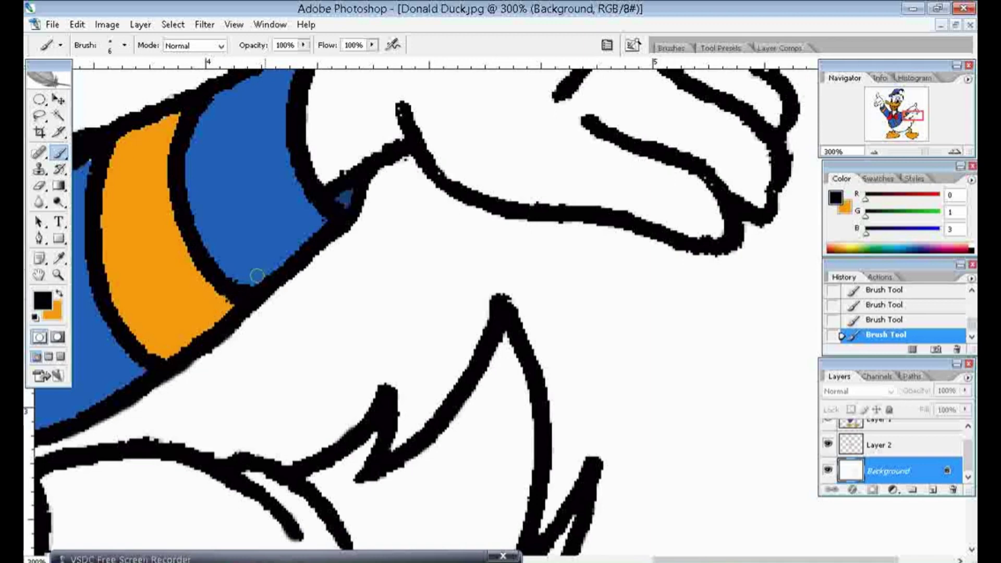
- Thicken the glove outline at the wrist and top, then zoom out with the Navigator
scroll(371, 172, "up", 2)
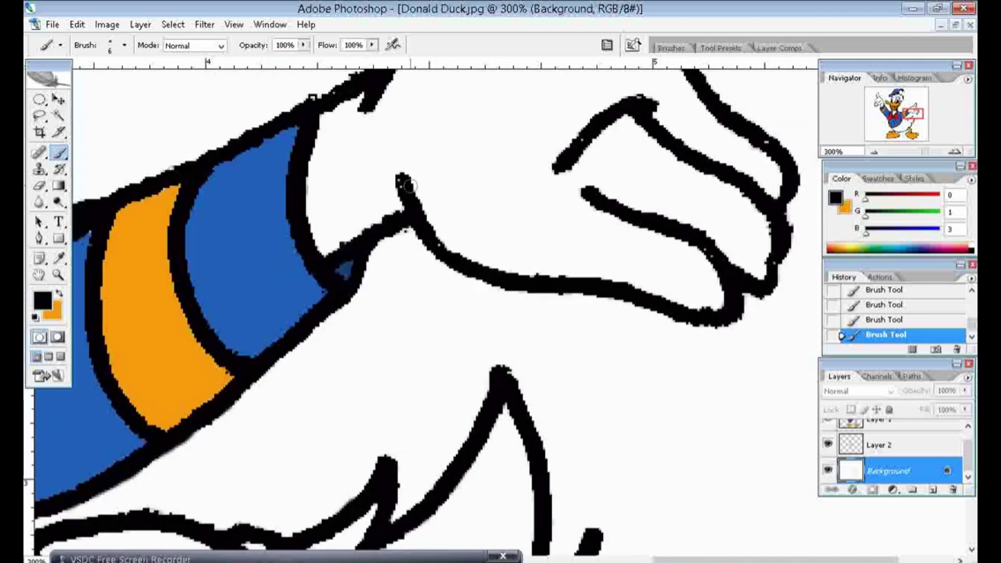
left_click_drag(403, 179, 460, 261)
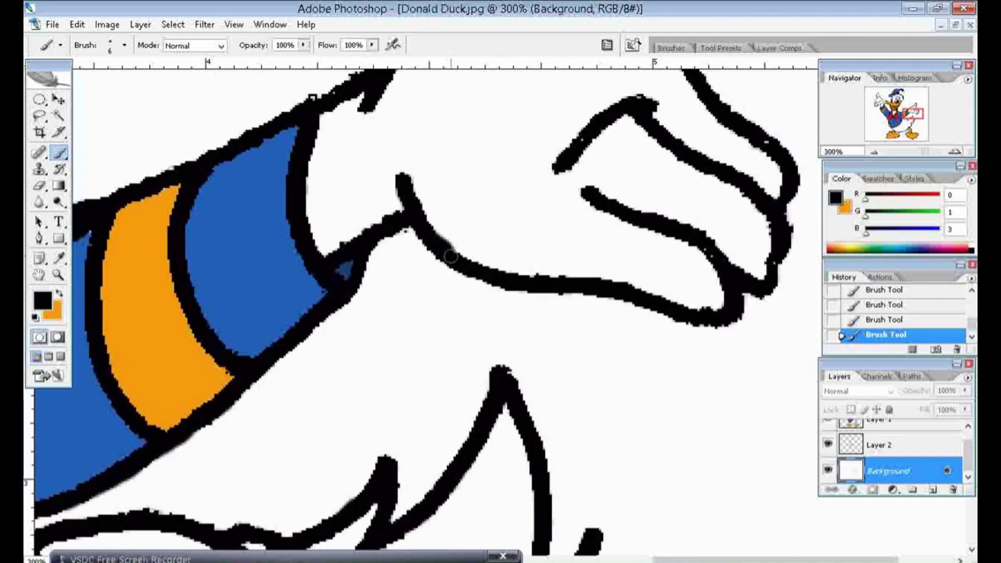
scroll(527, 221, "up", 3)
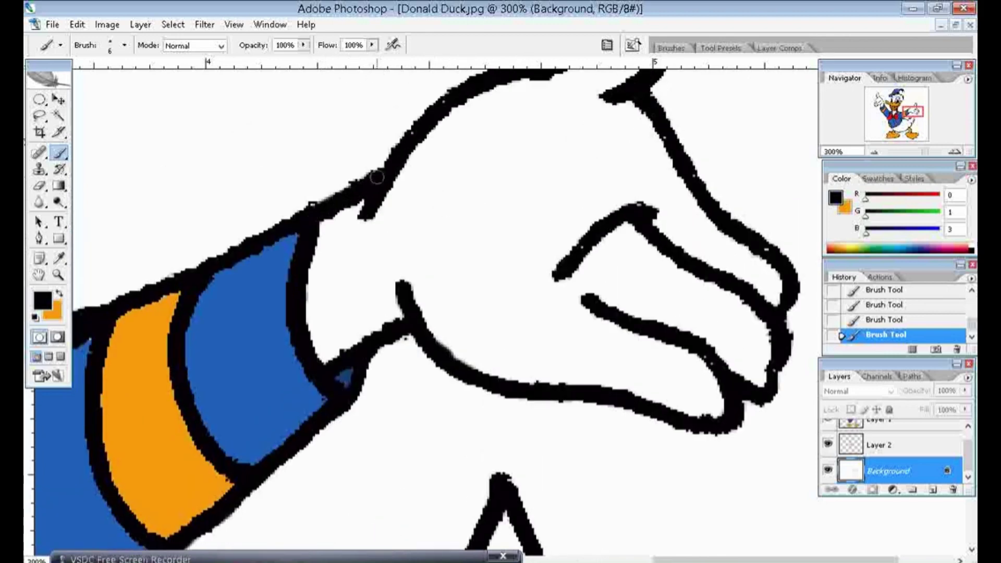
scroll(391, 175, "up", 2)
left_click_drag(449, 152, 411, 198)
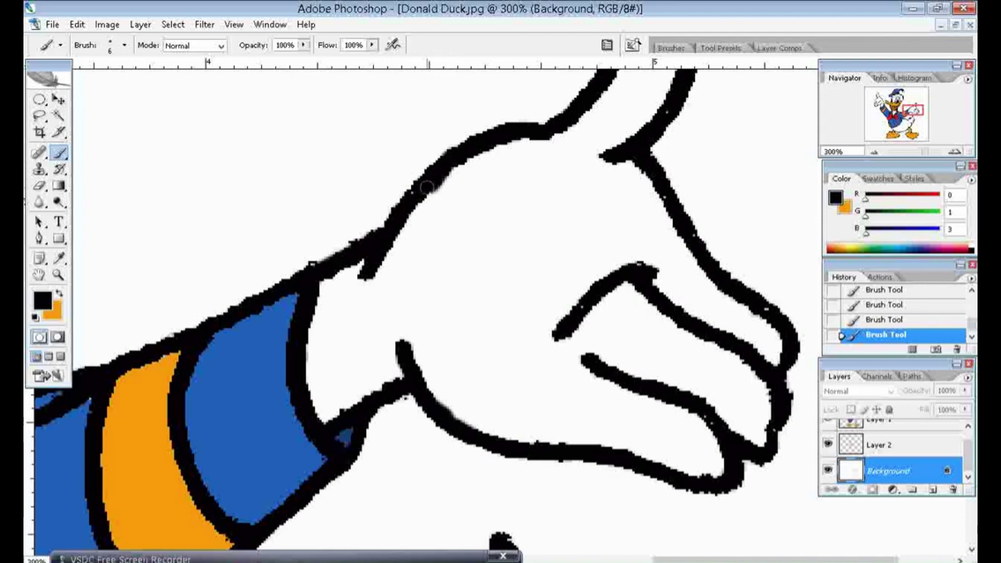
scroll(641, 229, "up", 1)
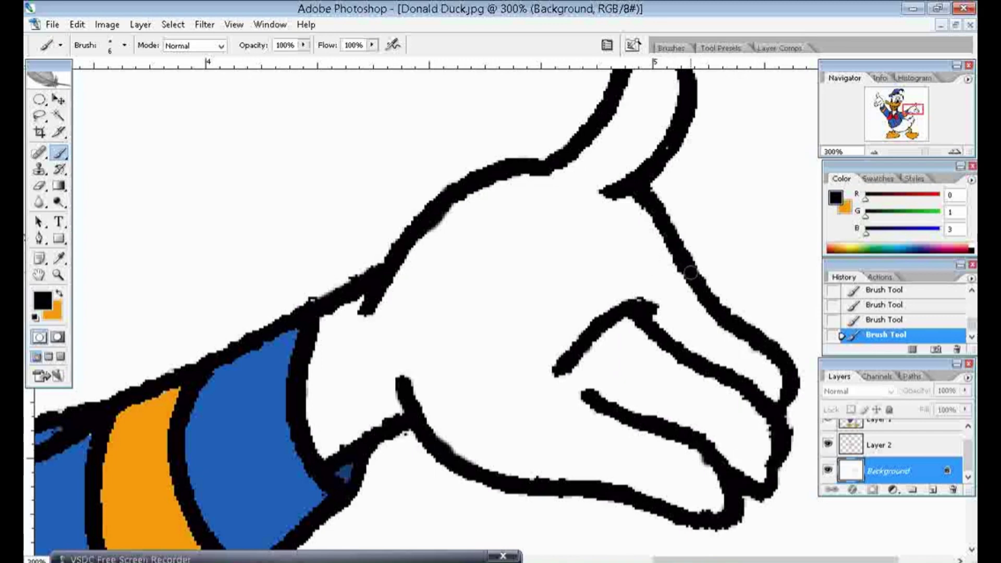
scroll(592, 292, "up", 2)
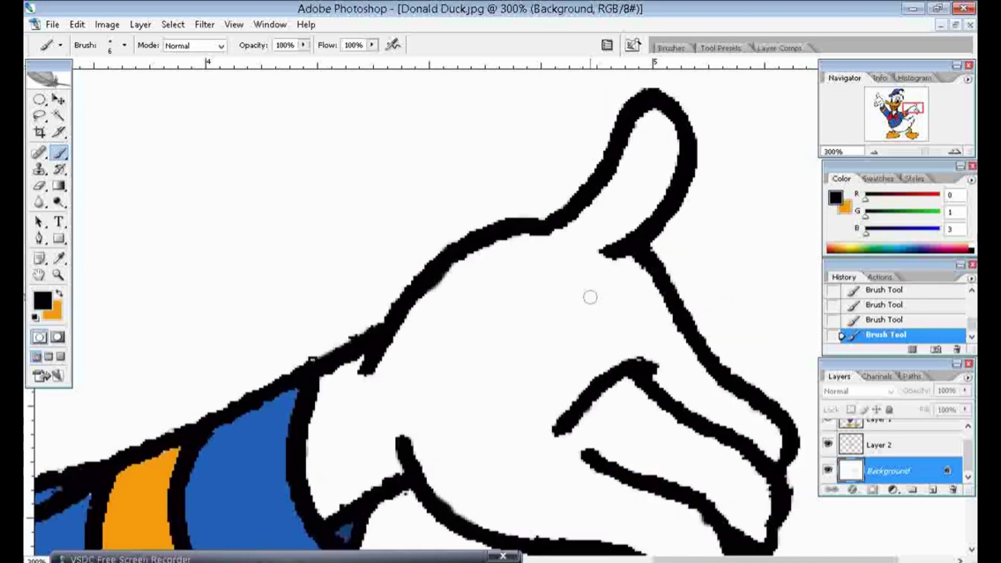
left_click_drag(932, 154, 918, 152)
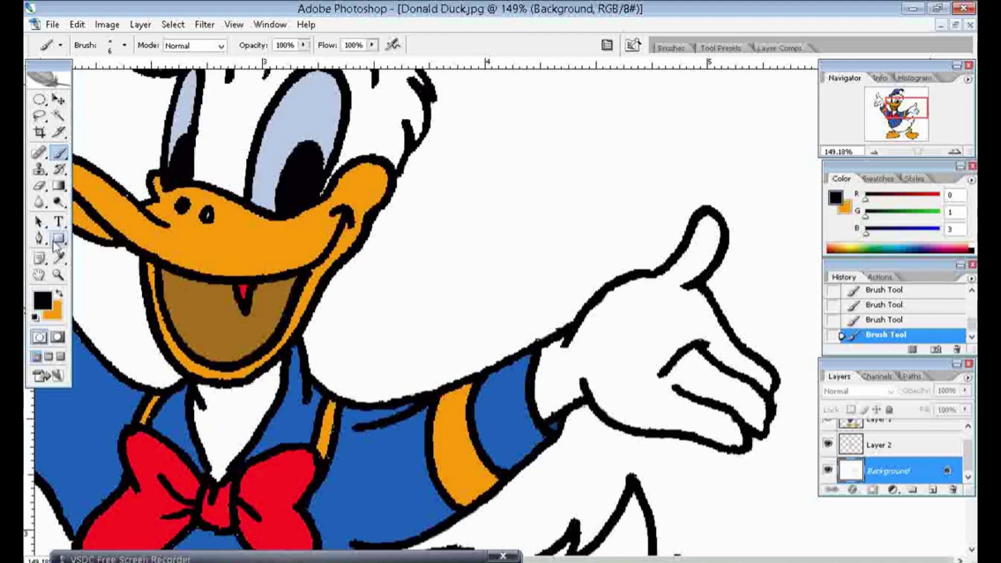
- Zoom to 300% on Donald's beak and reselect the Brush tool
left_click(58, 275)
left_click(274, 289)
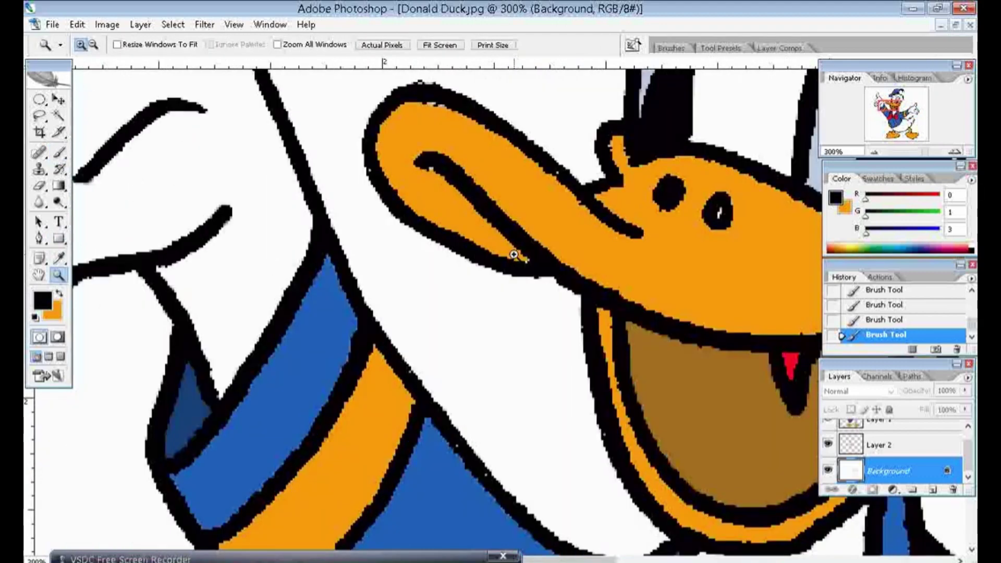
left_click(59, 152)
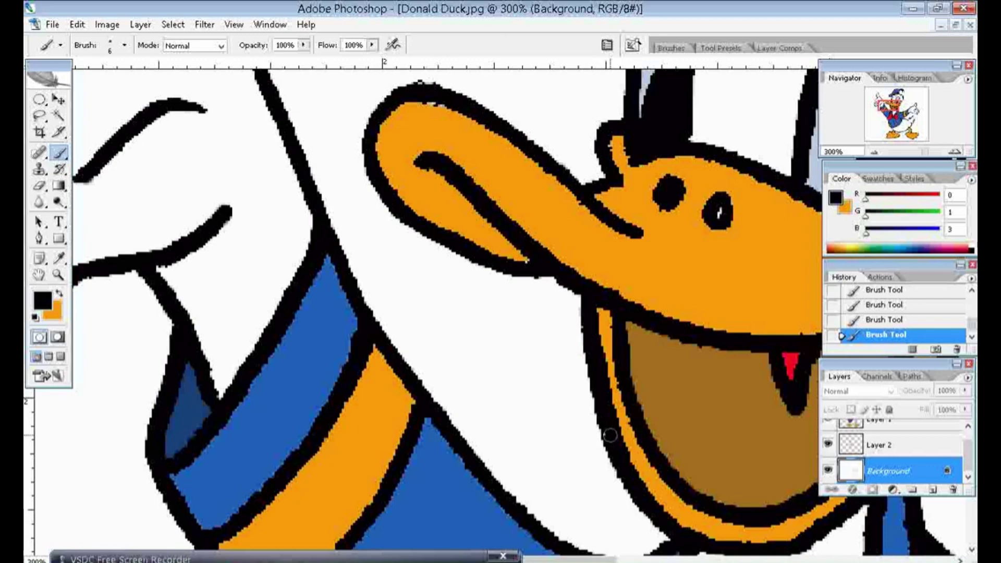
- Zoom in on Donald's blue cap and brush over the white specks in its outline
left_click_drag(556, 559, 645, 557)
scroll(403, 318, "up", 3)
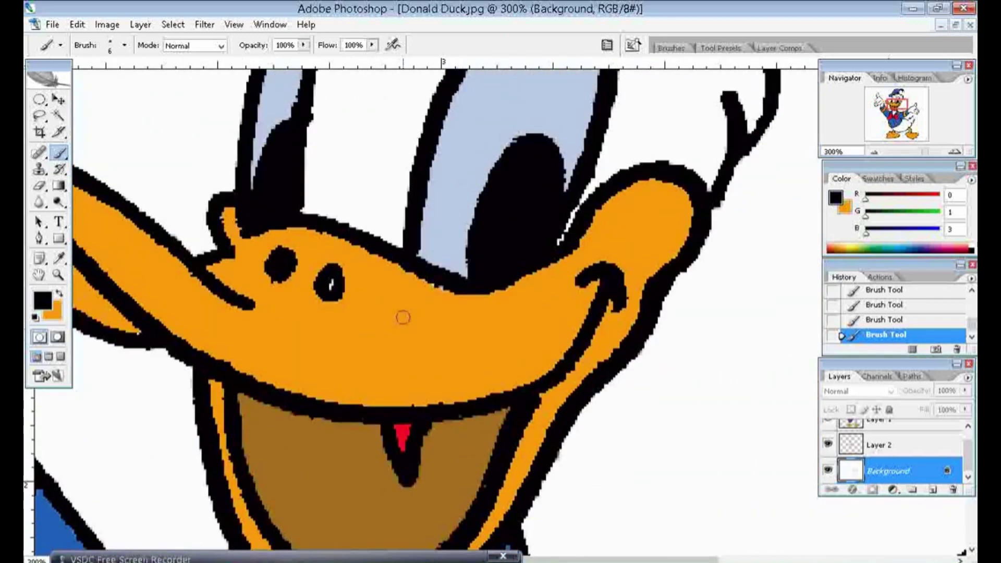
scroll(403, 318, "up", 2)
scroll(402, 317, "up", 2)
scroll(402, 318, "up", 2)
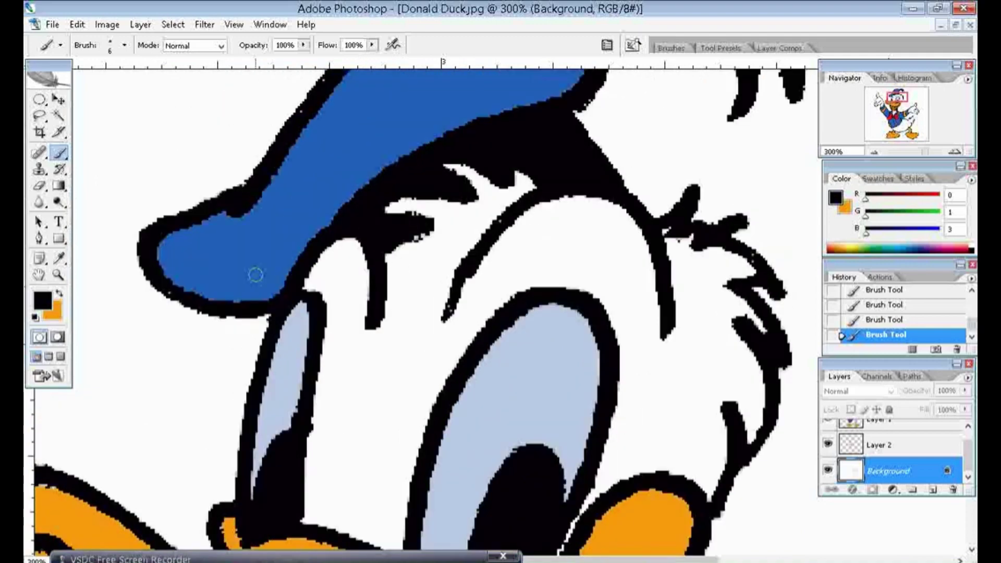
scroll(256, 274, "up", 2)
scroll(311, 274, "up", 2)
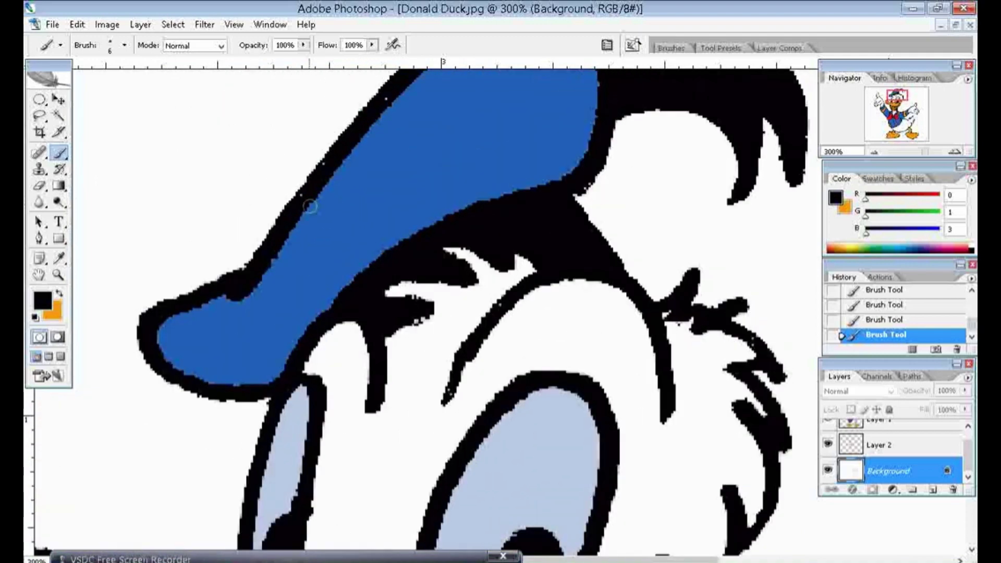
left_click(386, 100)
- Shrink the brush Master Diameter to 2 px
right_click(452, 390)
left_click_drag(480, 394, 476, 394)
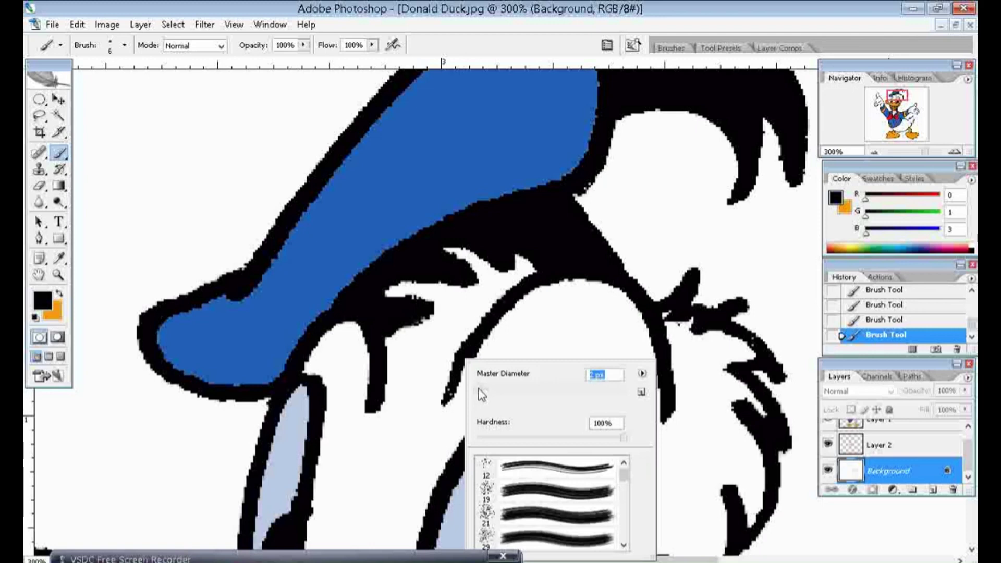
left_click(451, 388)
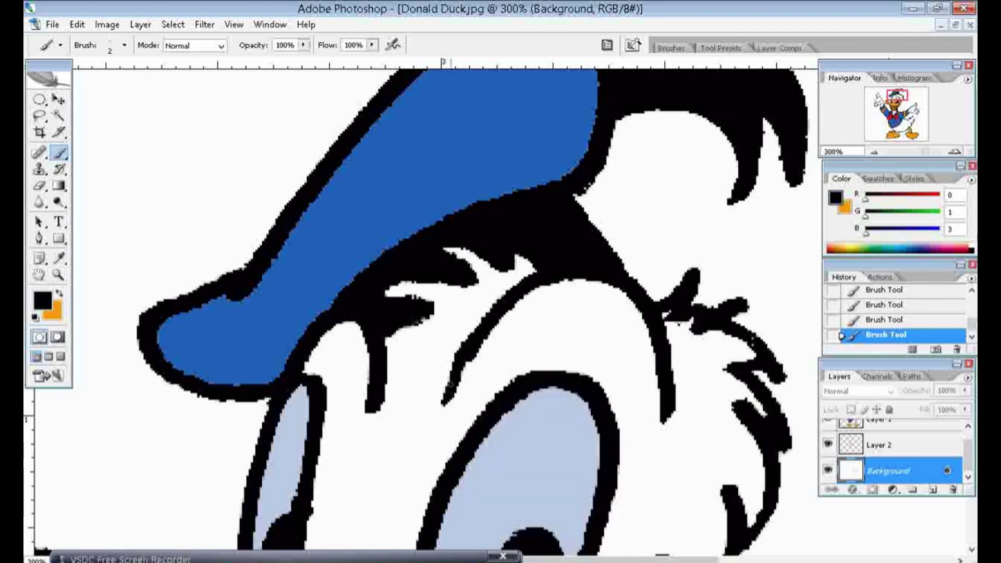
scroll(450, 384, "up", 1)
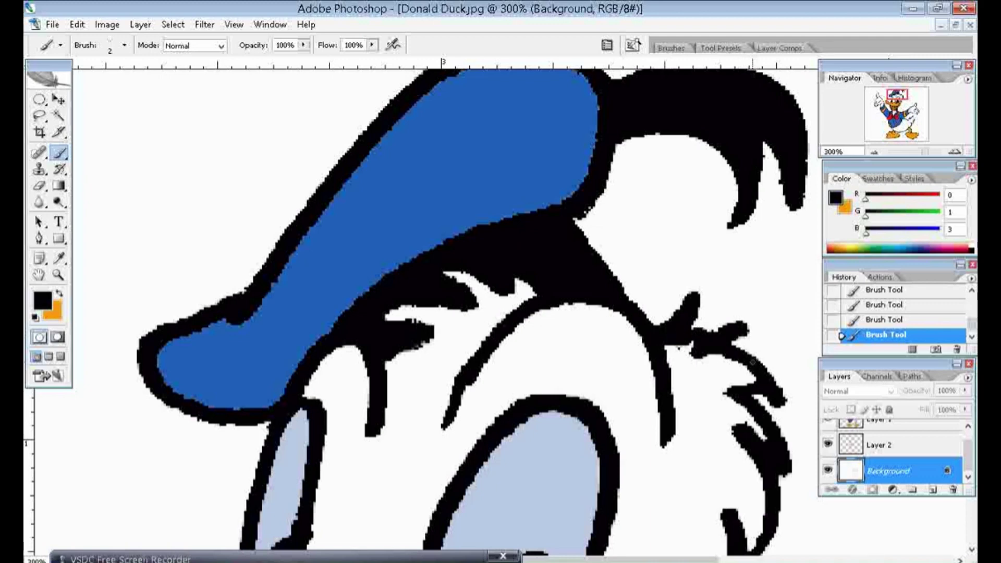
scroll(675, 345, "up", 3)
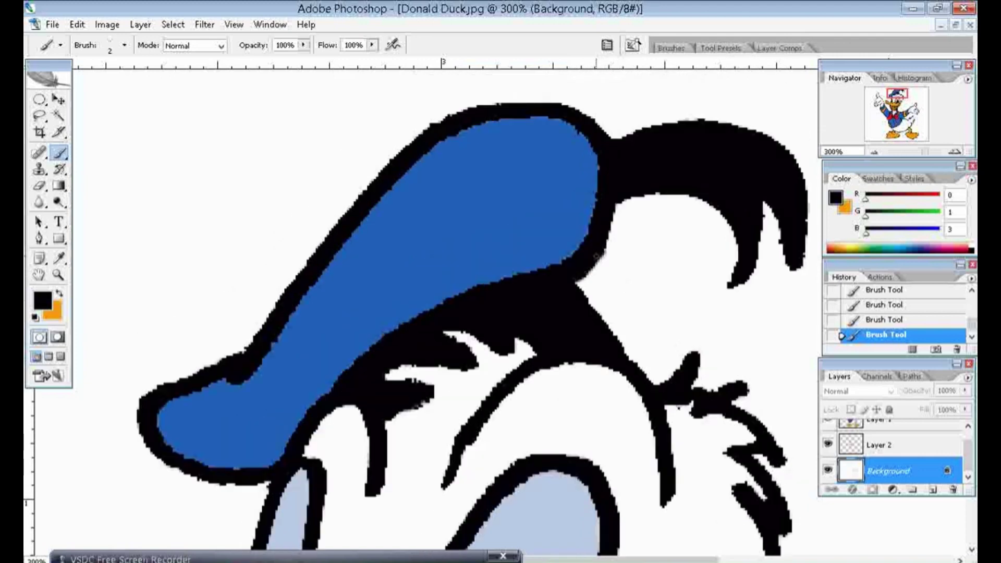
scroll(638, 327, "down", 1)
scroll(655, 293, "down", 3)
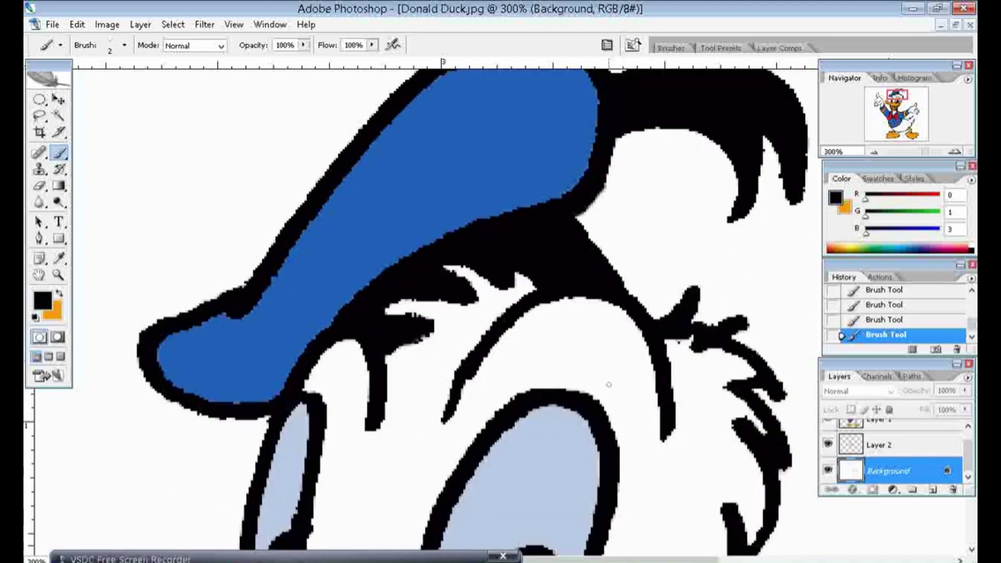
scroll(609, 384, "down", 8)
scroll(608, 391, "down", 2)
scroll(607, 391, "down", 6)
- Set the brush Master Diameter to 7 px
scroll(608, 389, "down", 4)
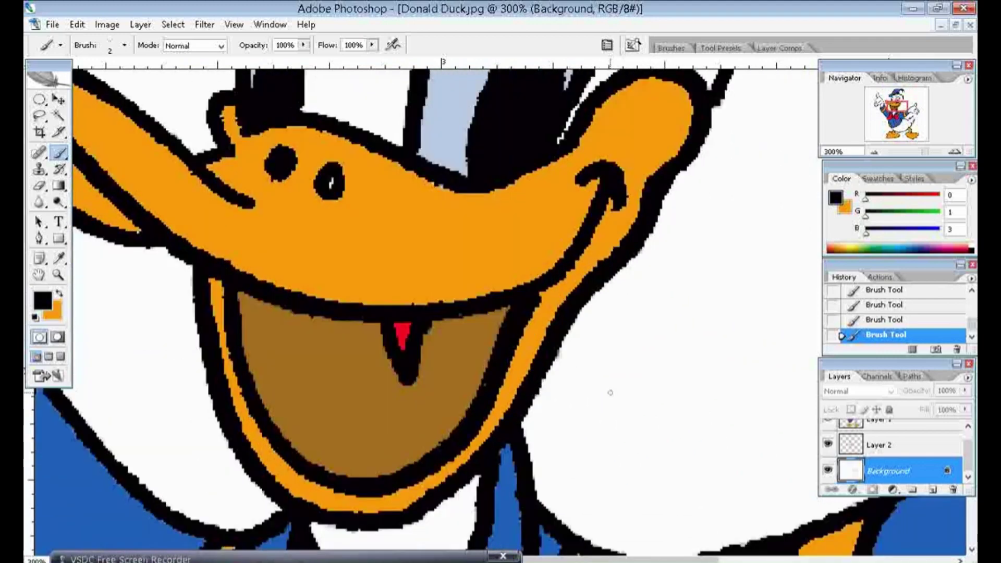
scroll(594, 365, "down", 4)
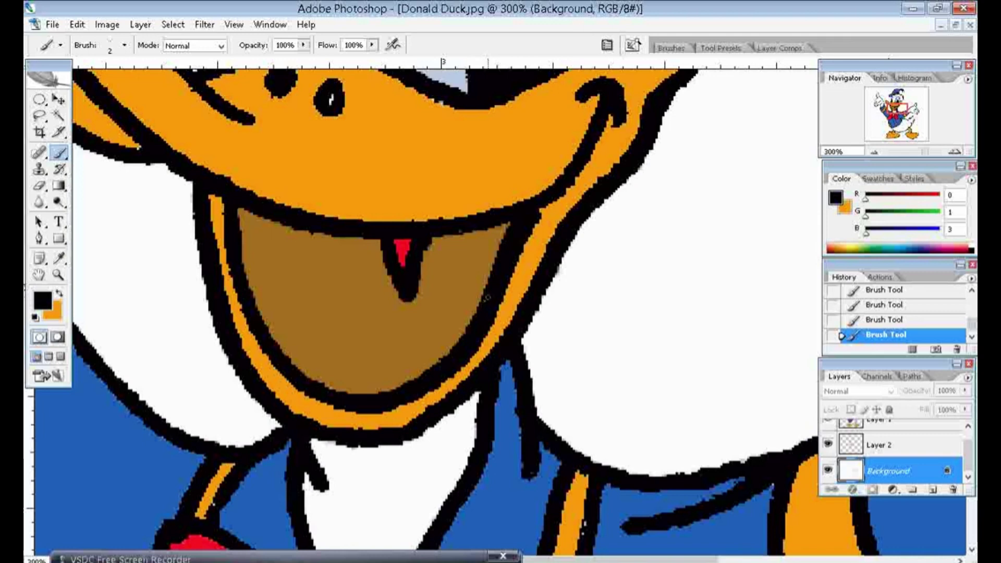
right_click(488, 297)
left_click(508, 324)
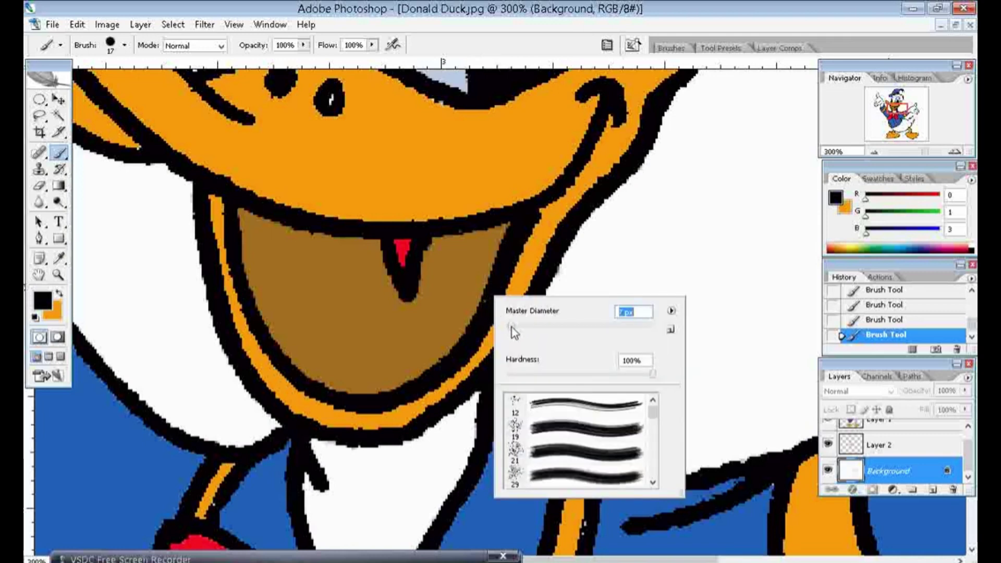
left_click_drag(512, 327, 503, 327)
left_click(487, 302)
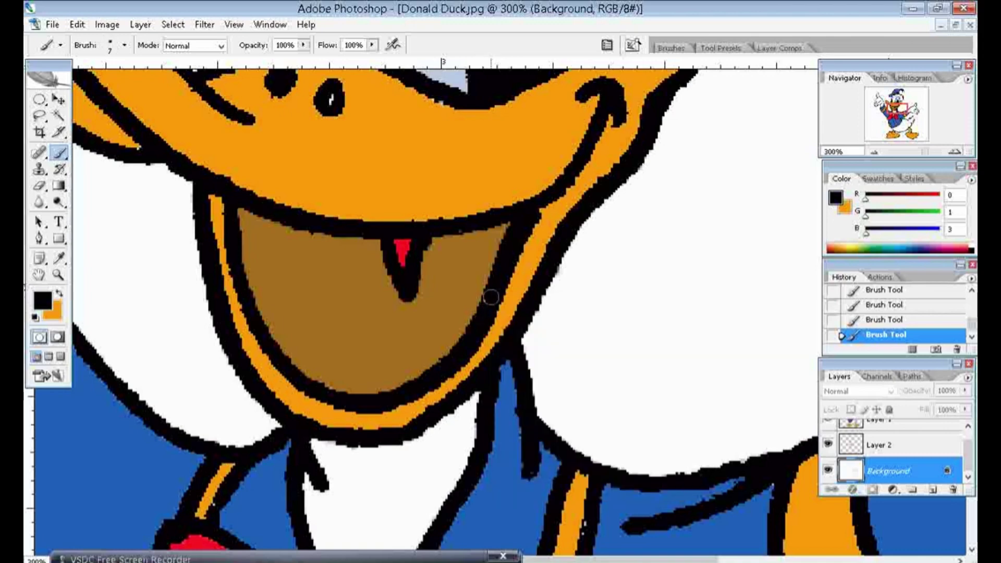
- Make Layer 2 the active layer for painting instead of the Background
scroll(573, 344, "down", 3)
scroll(578, 355, "down", 3)
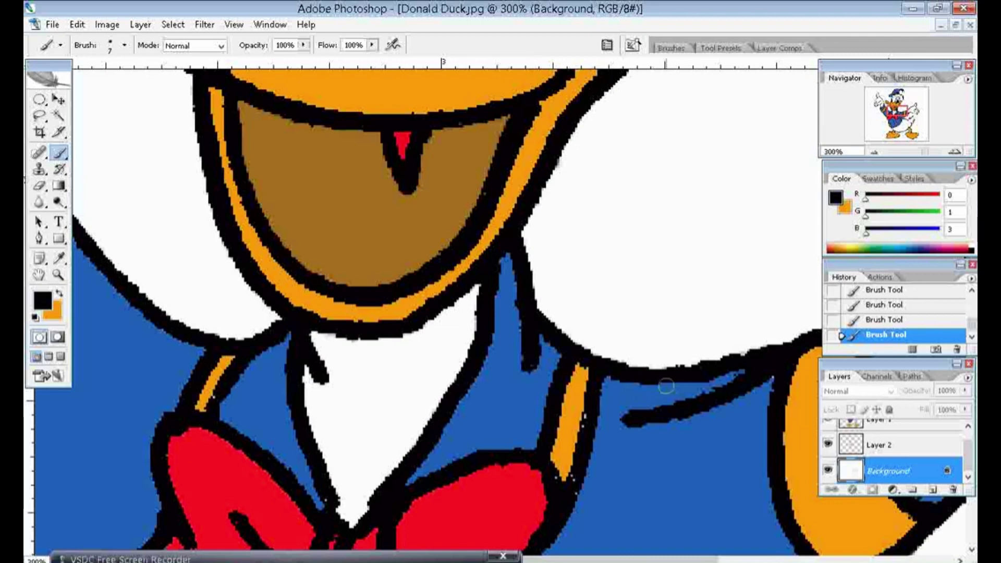
left_click(875, 445)
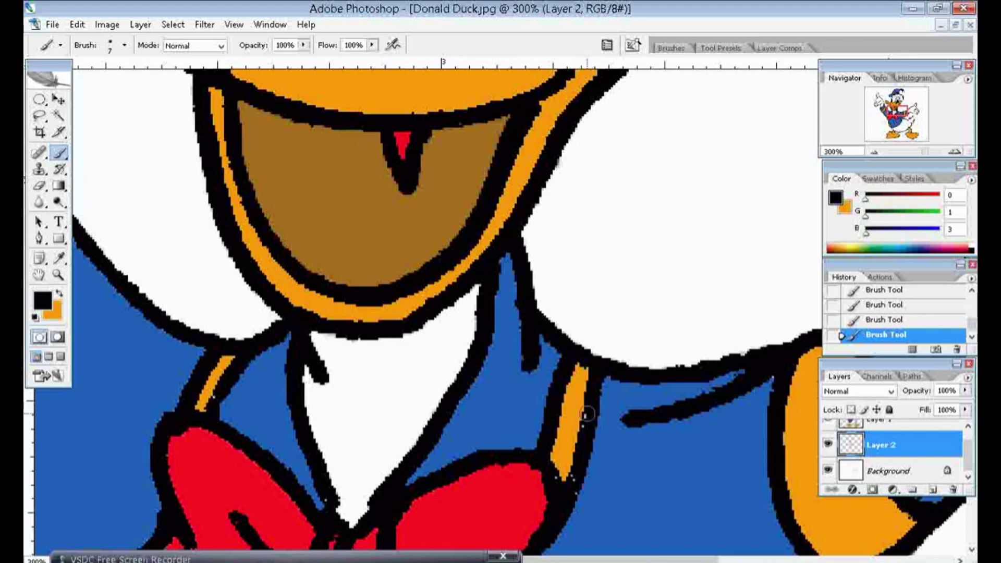
- Cover specks along the outline by the orange stripe and thicken the bow's lower black edge
mouse_move(586, 415)
left_mouse_down()
mouse_move(568, 493)
mouse_move(550, 475)
left_mouse_up()
scroll(706, 412, "down", 2)
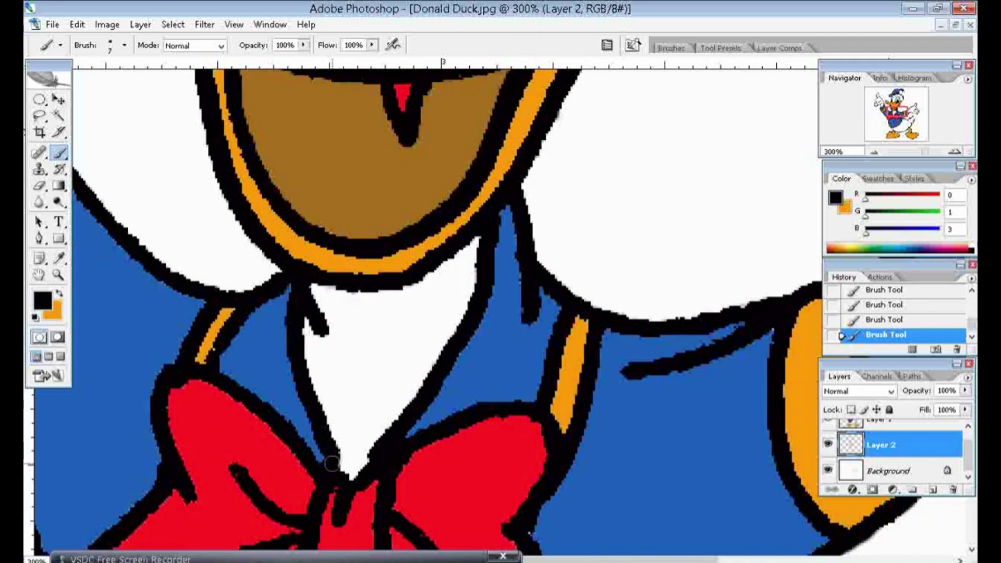
scroll(612, 412, "down", 2)
scroll(587, 435, "down", 3)
scroll(515, 322, "down", 3)
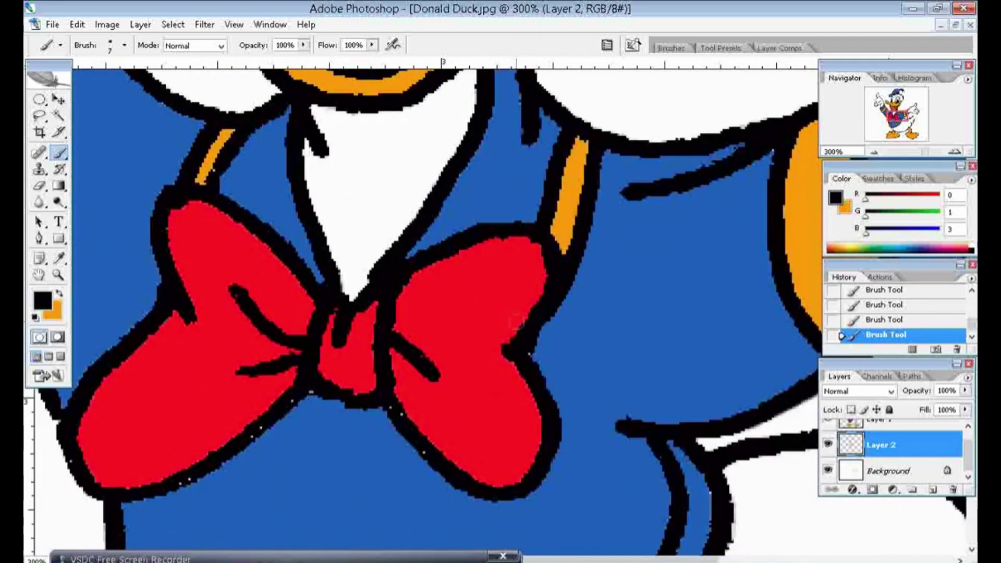
scroll(294, 420, "down", 3)
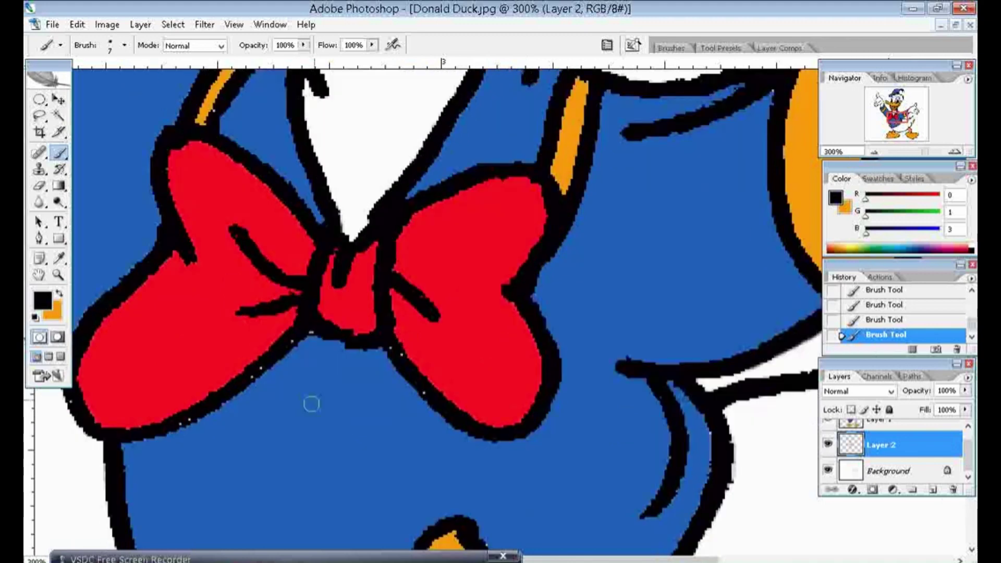
left_click_drag(311, 329, 357, 332)
- Reduce the brush to 5 px and paint over the specks on the left bow lobe outline
right_click(387, 329)
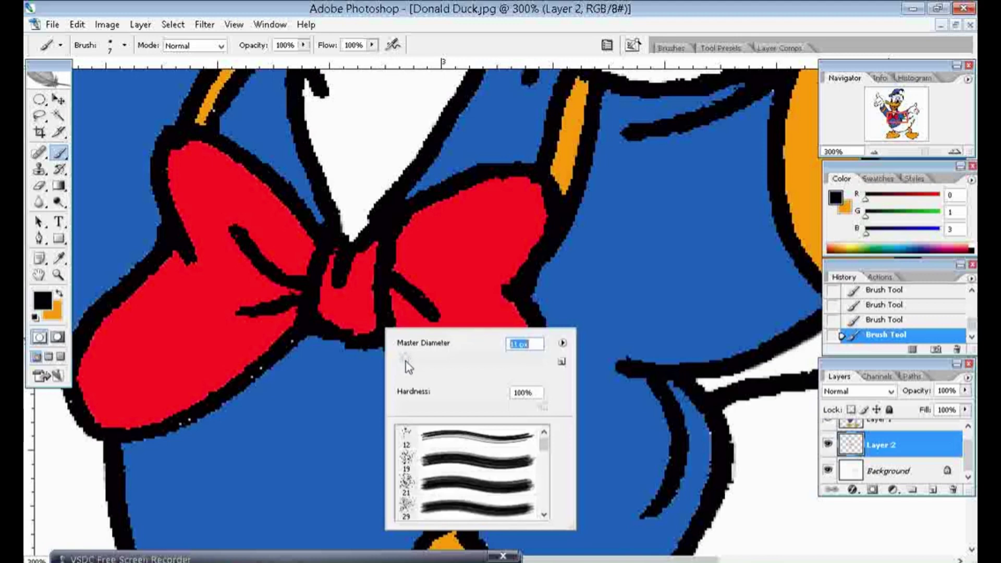
left_click_drag(405, 362, 401, 360)
key("Return")
left_click_drag(190, 415, 264, 366)
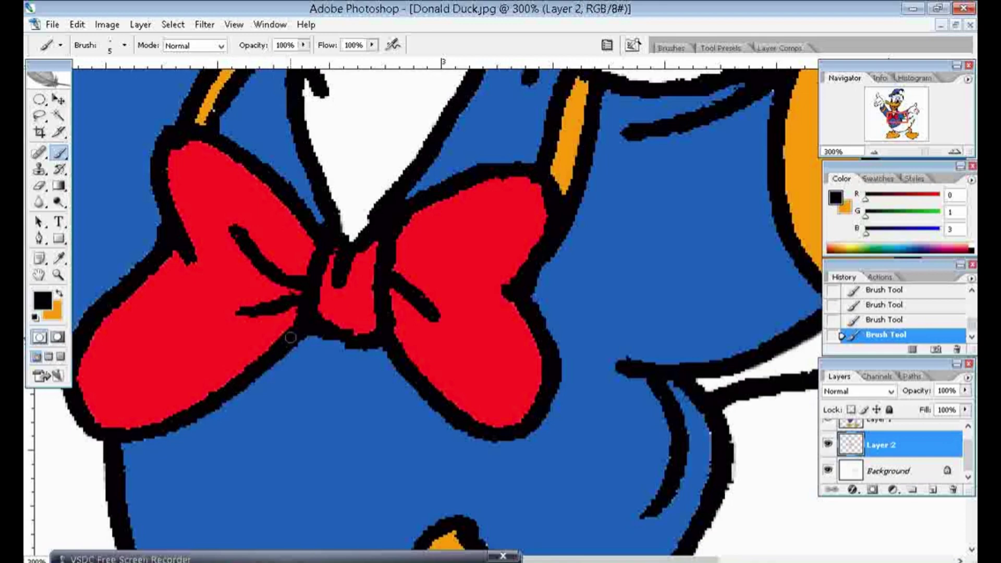
scroll(290, 337, "down", 3)
scroll(283, 342, "down", 2)
scroll(375, 364, "down", 1)
- Paint 5 px black strokes along the jacket's left, lower-left, left-button and bottom outlines
scroll(376, 340, "down", 1)
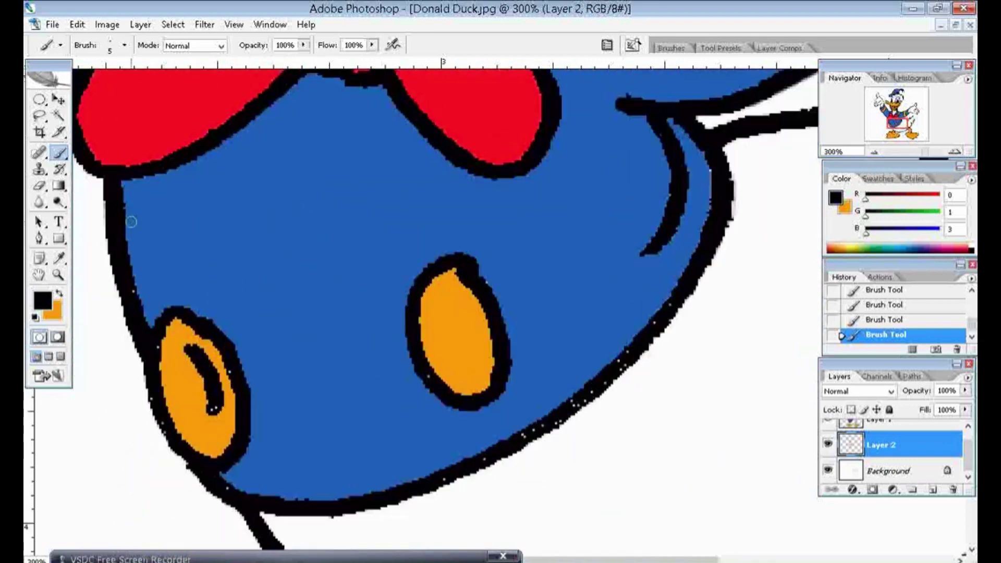
left_click_drag(131, 294, 144, 326)
mouse_move(152, 368)
left_mouse_down()
mouse_move(166, 433)
mouse_move(201, 465)
left_mouse_up()
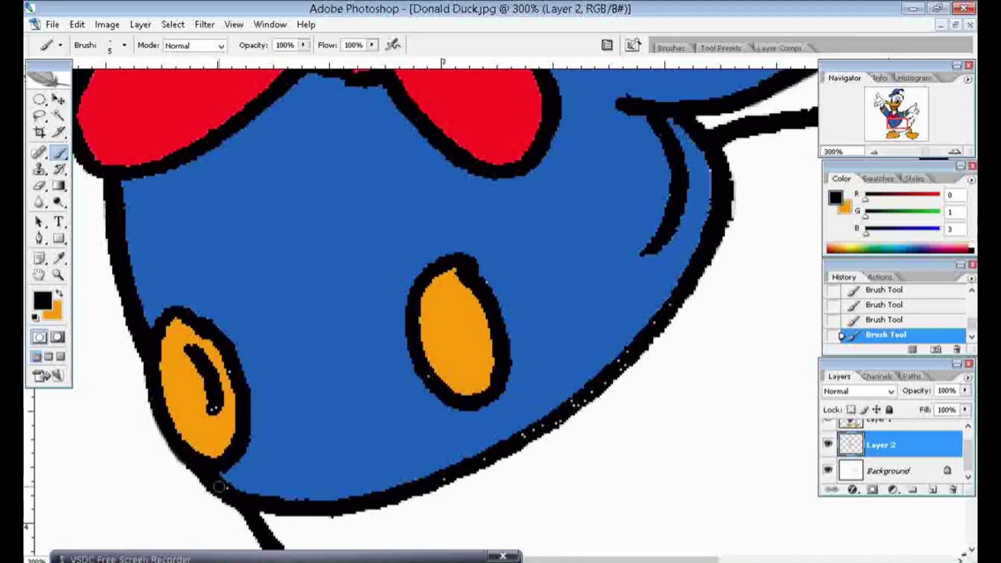
left_click_drag(212, 408, 217, 398)
left_click_drag(452, 472, 572, 404)
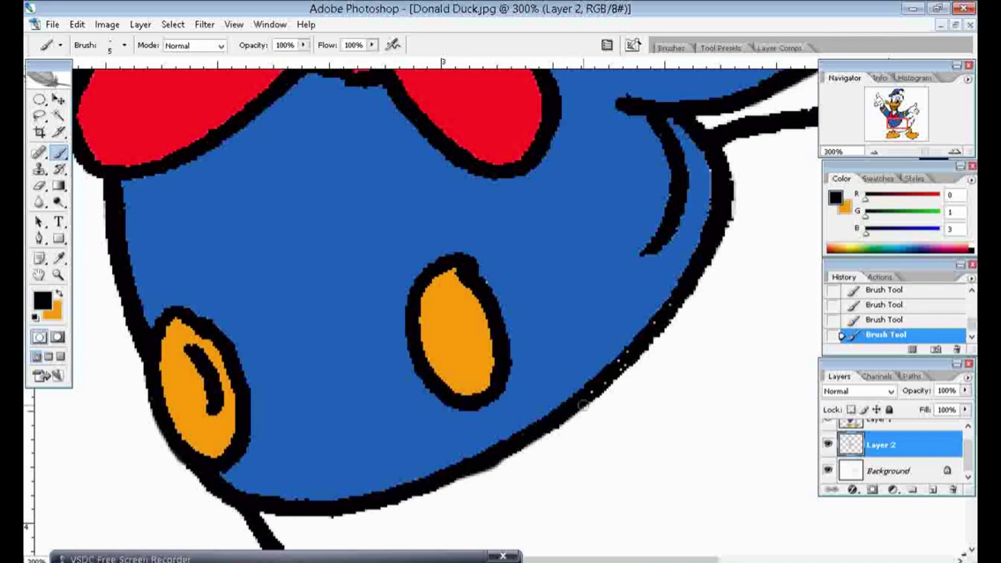
left_click_drag(571, 403, 603, 380)
left_click_drag(612, 369, 660, 314)
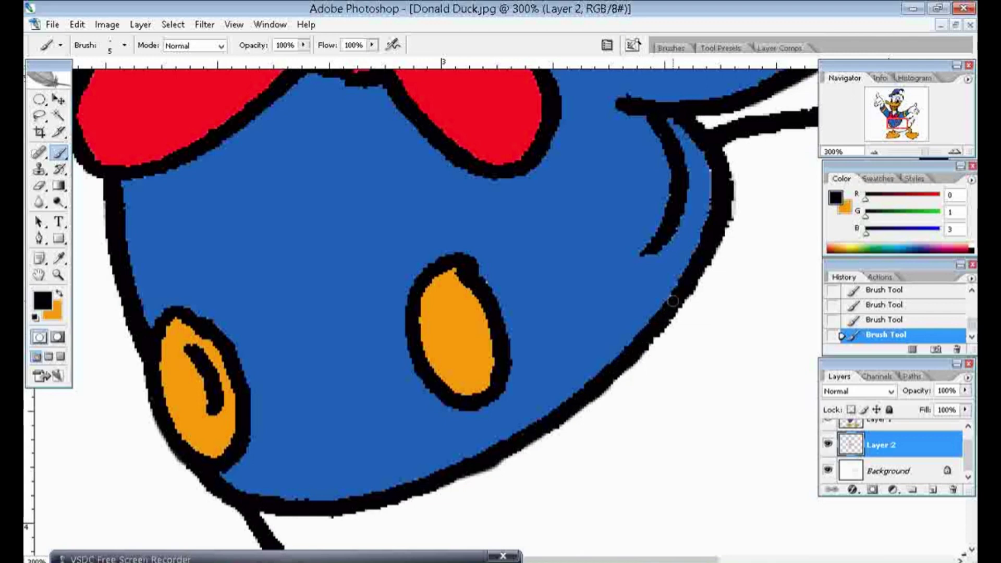
- Navigate the view to the white area between Donald's orange feet
scroll(721, 342, "up", 2)
scroll(561, 364, "up", 2)
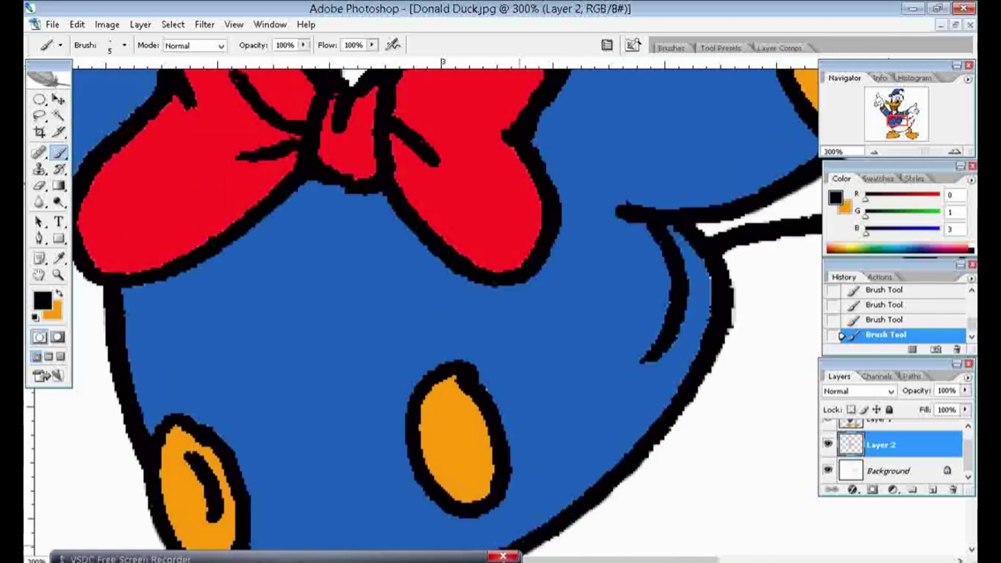
scroll(557, 366, "right", 5)
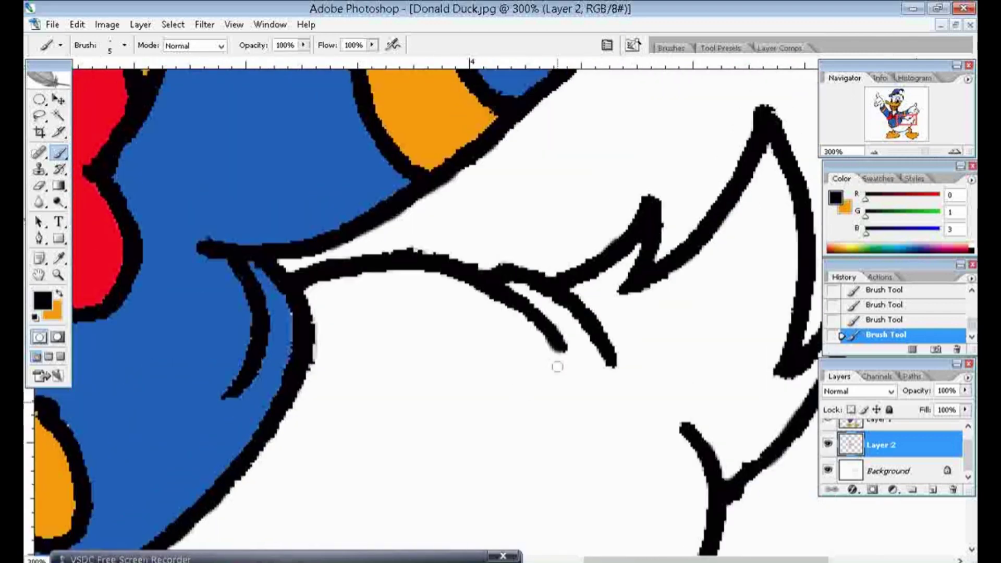
scroll(557, 367, "up", 1)
scroll(554, 364, "up", 3)
scroll(555, 365, "down", 3)
scroll(551, 365, "down", 3)
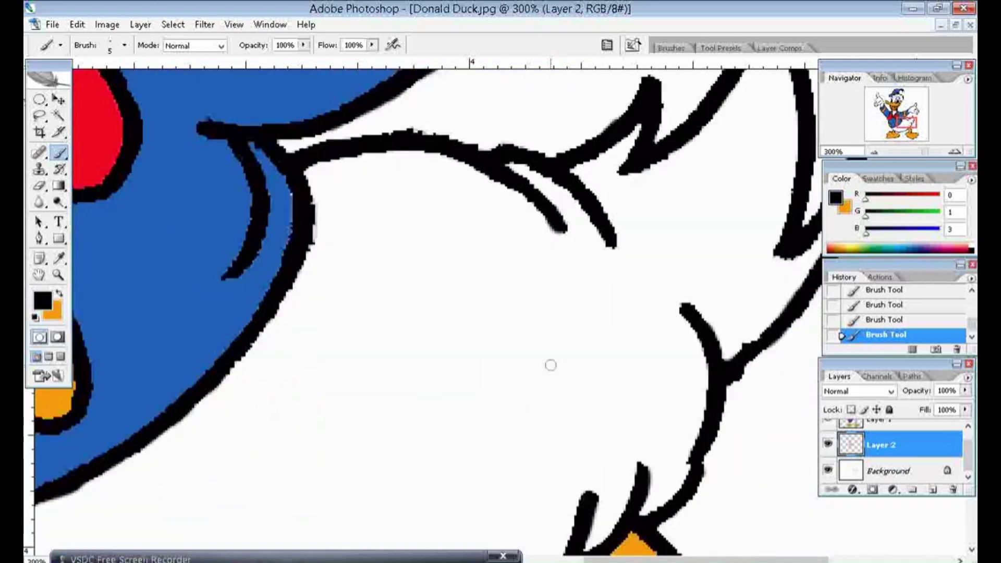
scroll(550, 365, "down", 3)
scroll(550, 365, "down", 2)
scroll(550, 365, "down", 2)
scroll(550, 360, "down", 1)
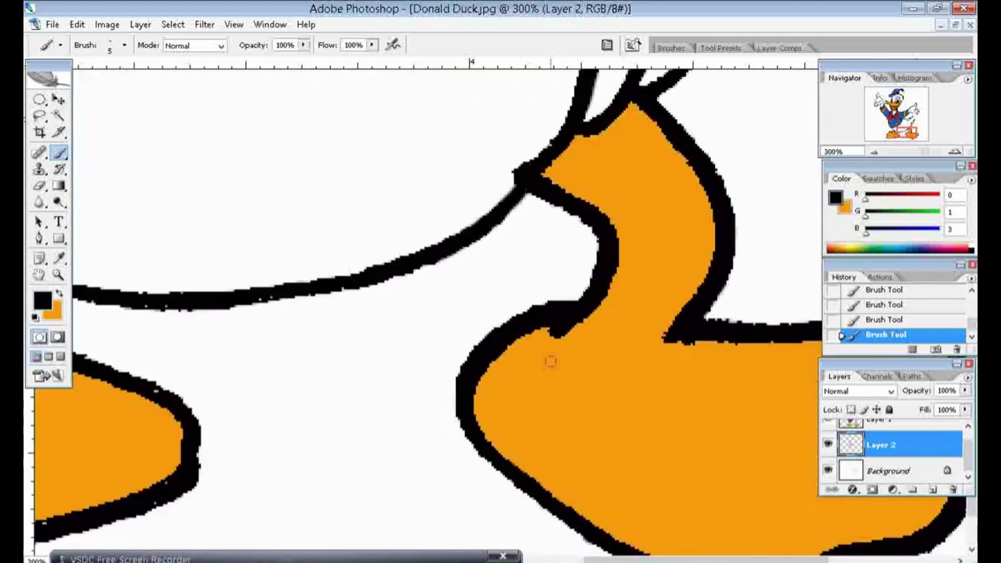
scroll(550, 361, "down", 1)
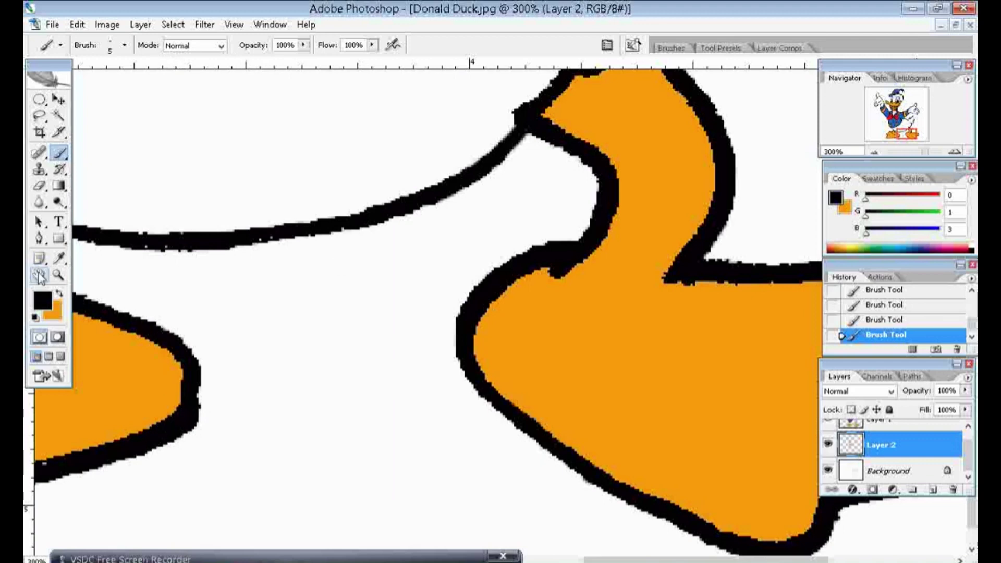
key("h")
left_click_drag(267, 347, 116, 233)
- Trace the jagged black outline and thin stroke tip near the feet to smooth and thicken them
left_click(59, 153)
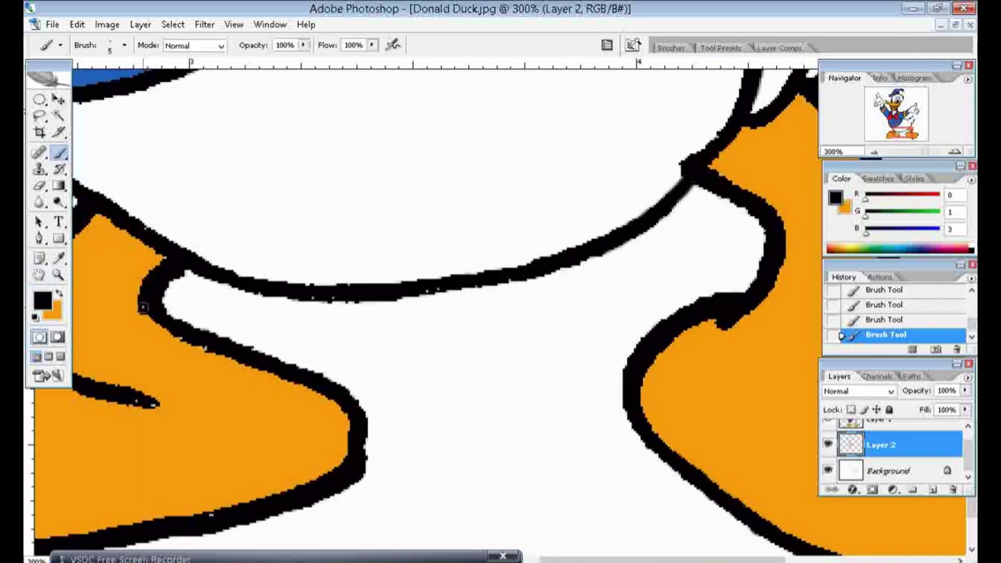
left_click_drag(296, 292, 501, 275)
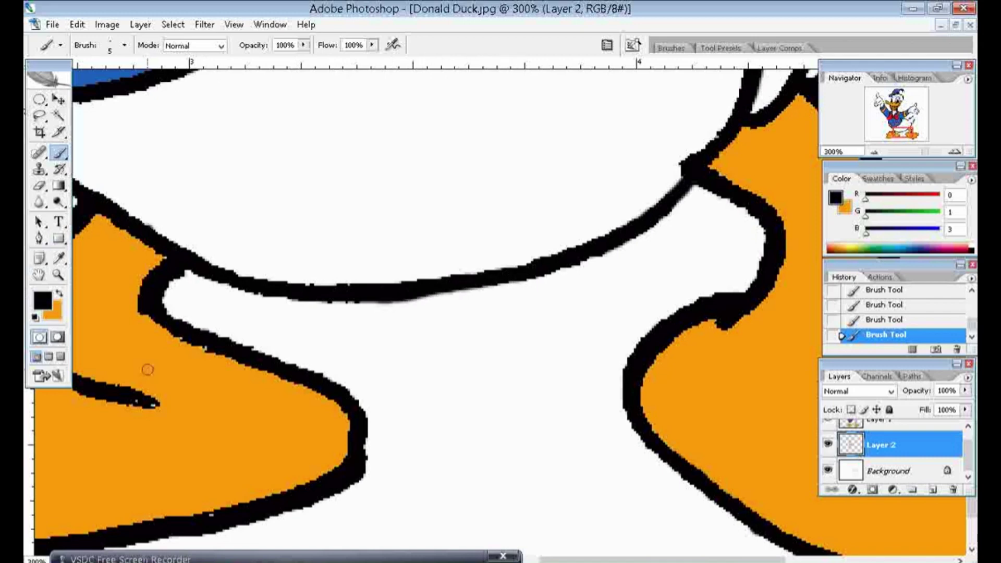
left_click_drag(135, 397, 156, 405)
- Patch the last lower speck, smooth the foot's left and bottom outlines, and zoom out fully
left_click(211, 515)
left_click(39, 275)
left_click_drag(175, 251, 316, 216)
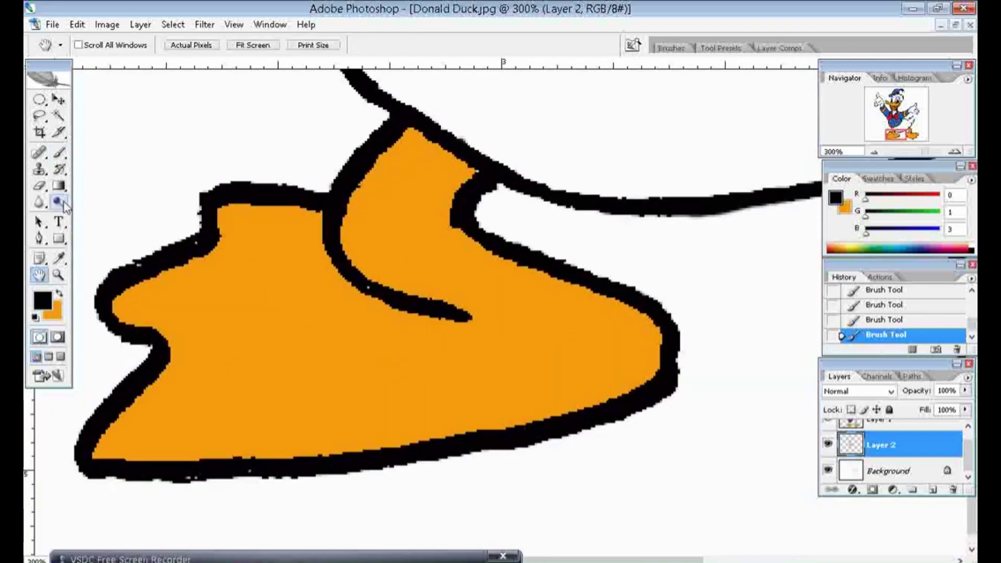
left_click(60, 152)
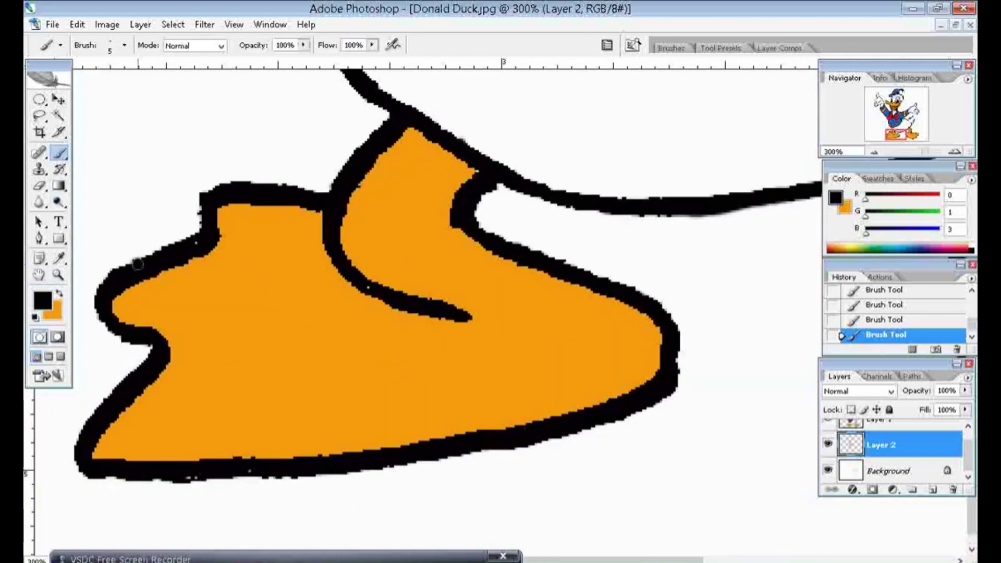
left_click_drag(202, 233, 202, 214)
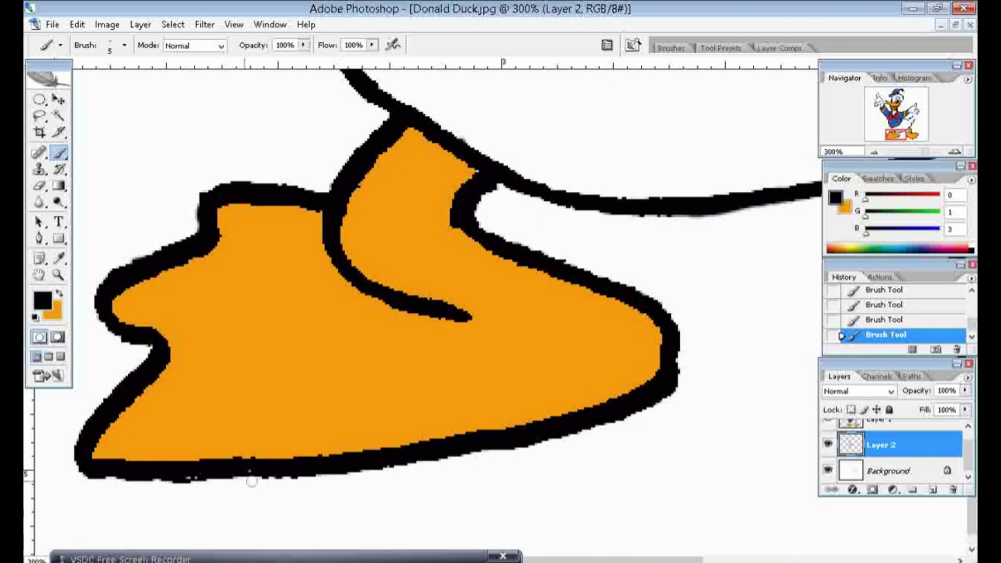
left_click_drag(191, 474, 223, 471)
left_click_drag(923, 155, 911, 151)
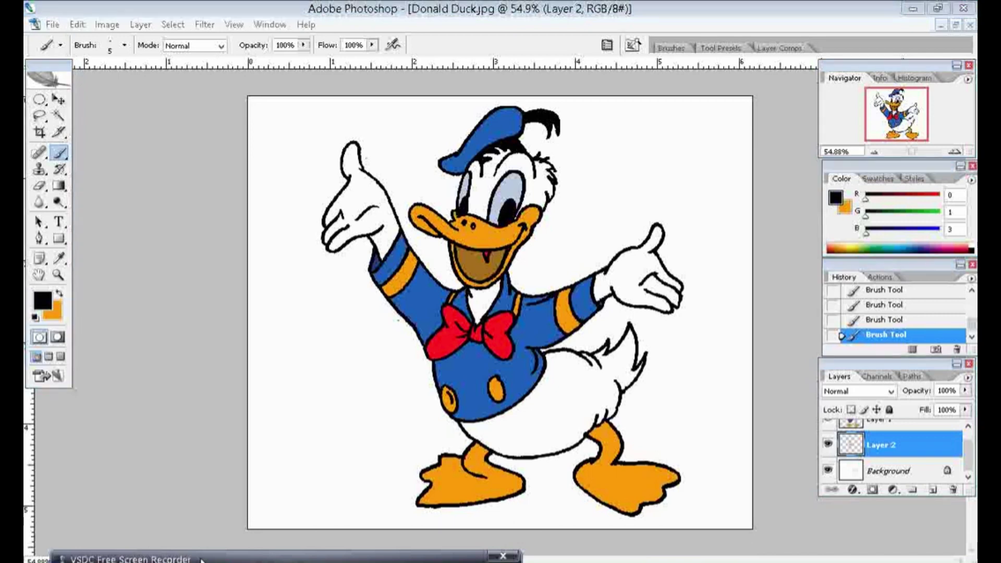
- Save a JPEG copy named 'Donald Duck copy.jpg', accepting the default JPEG options
left_click(185, 450)
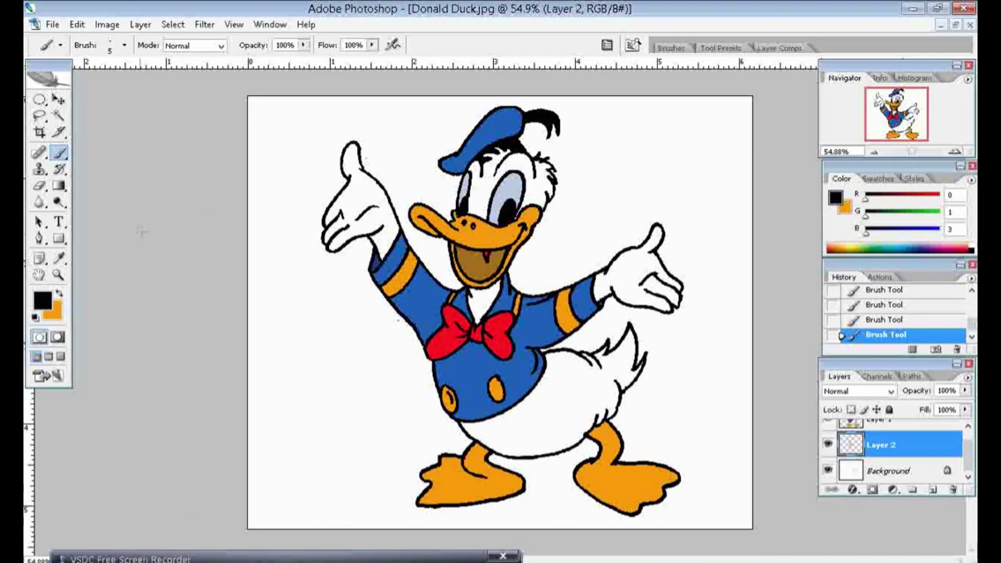
left_click(53, 25)
left_click(93, 171)
left_click(342, 382)
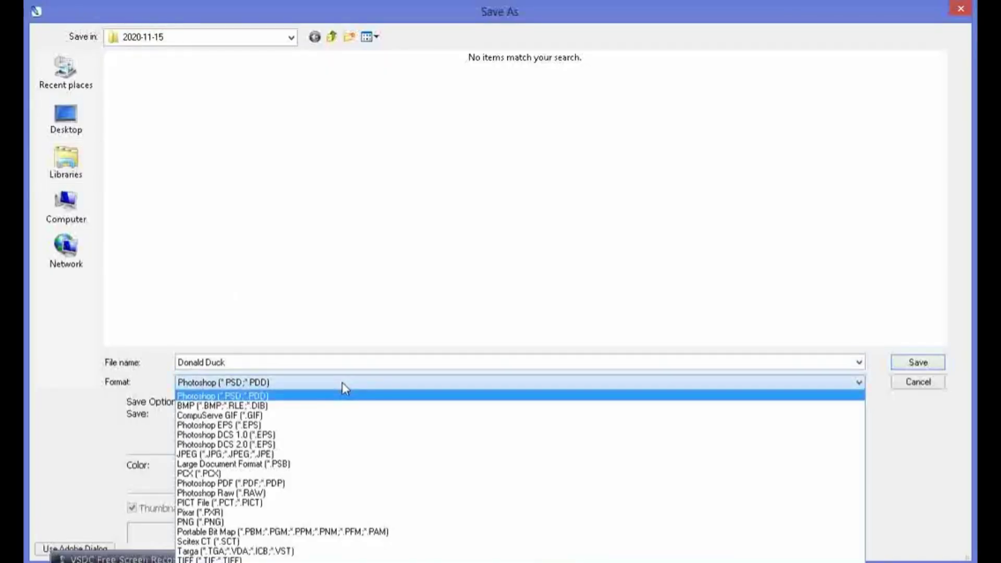
left_click(315, 448)
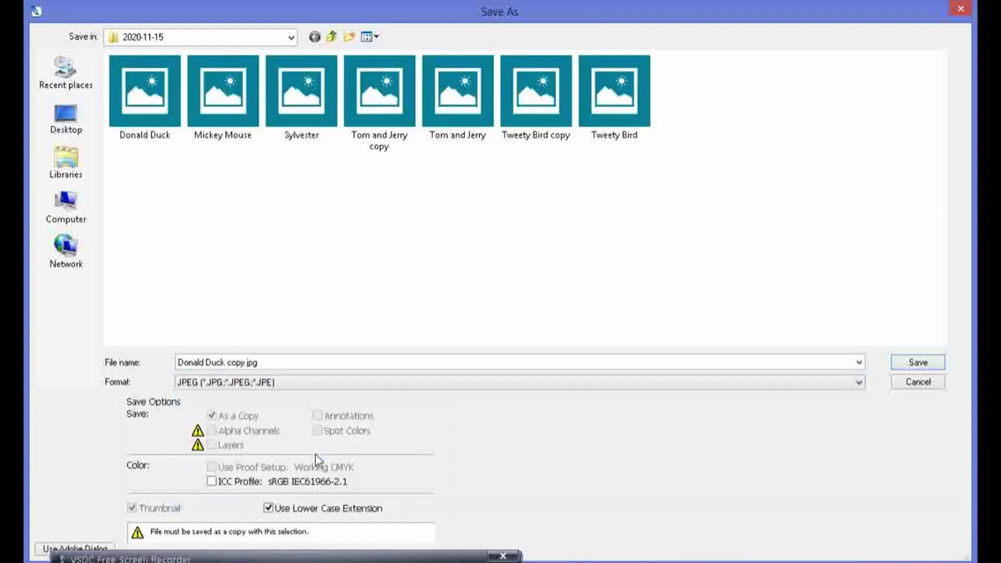
left_click(921, 365)
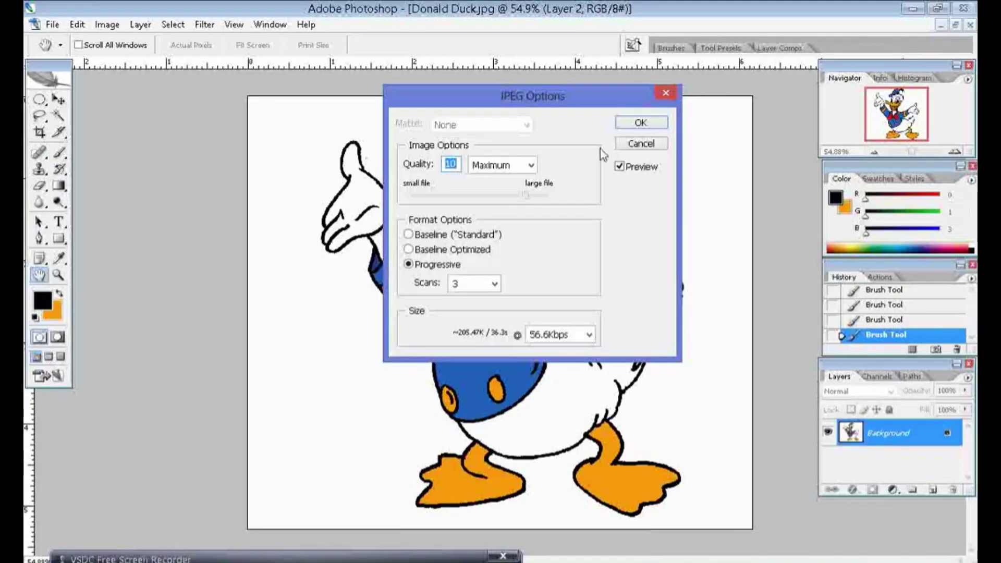
left_click(639, 125)
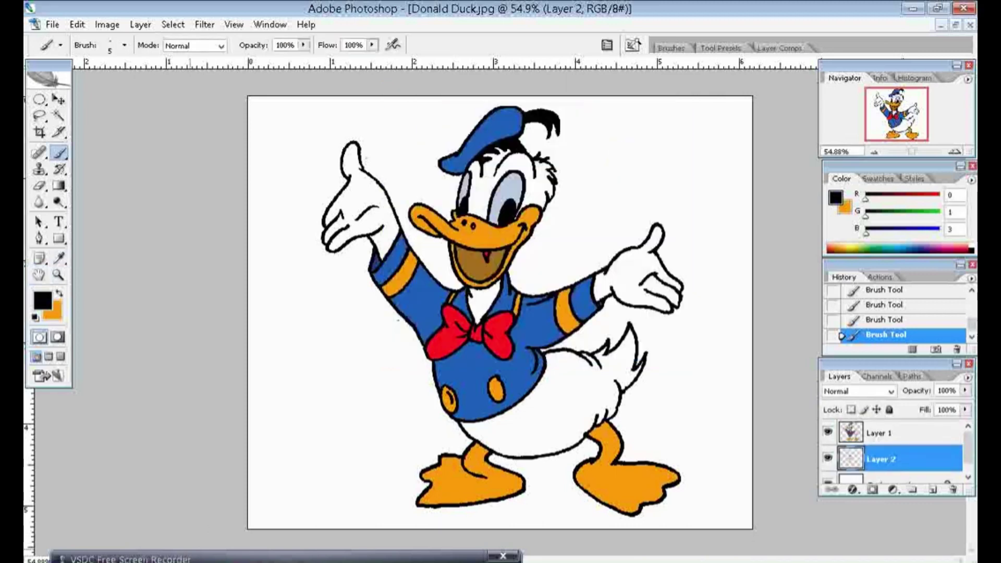